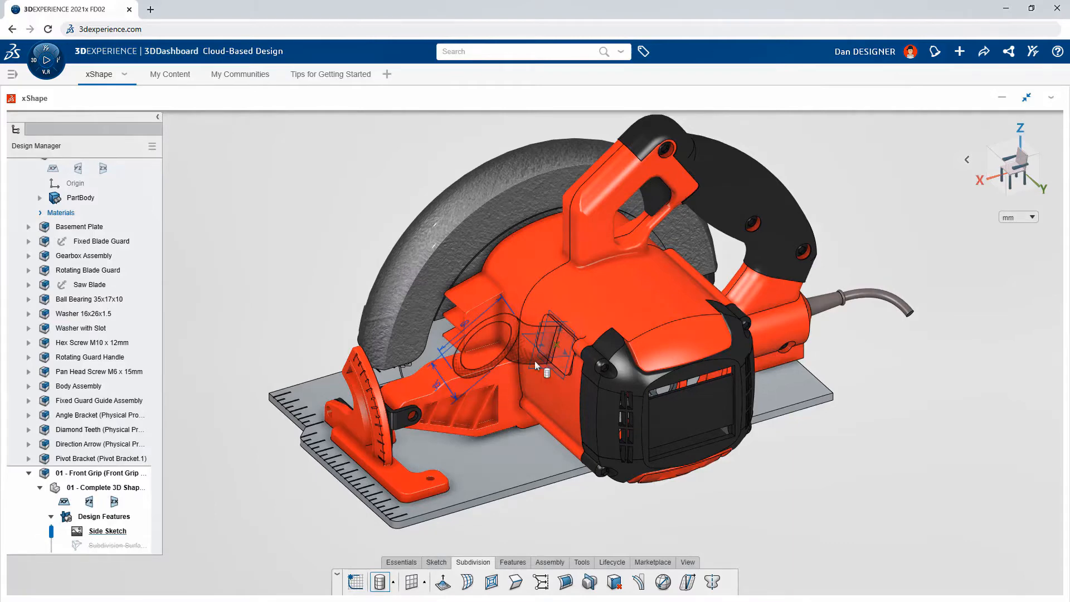
- Create a freeform cylinder on the side sketch plane with 4 lengthwise segments, Midplane and creased edges
click(557, 346)
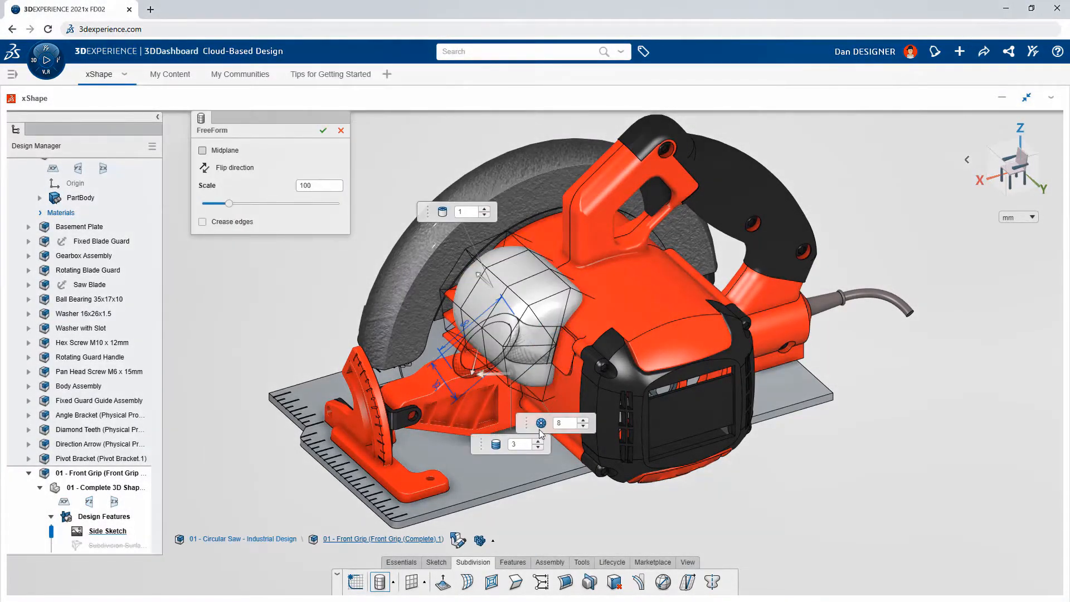
click(538, 441)
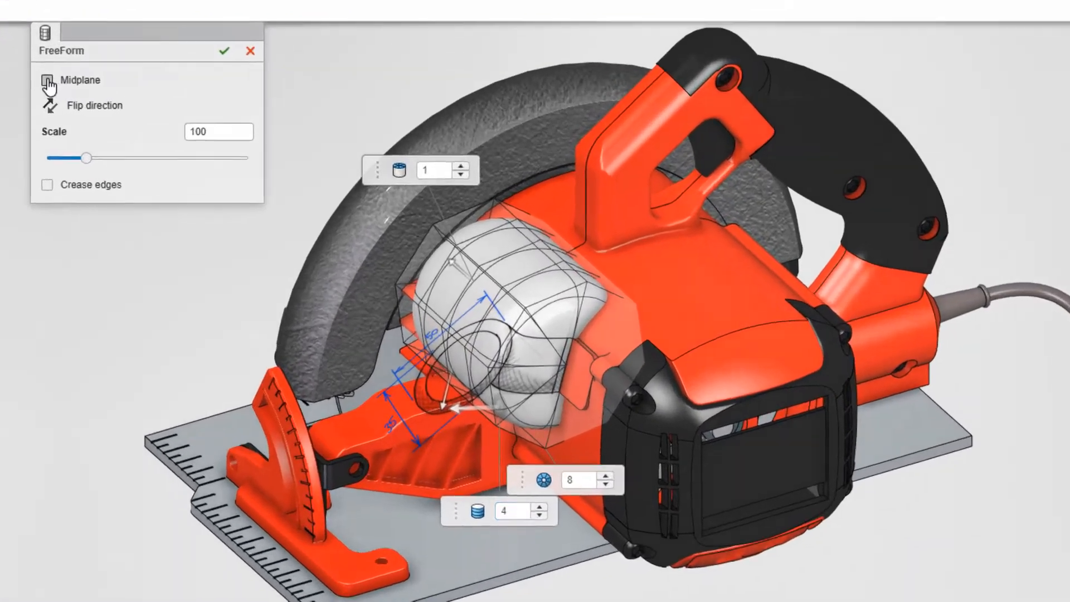
click(47, 81)
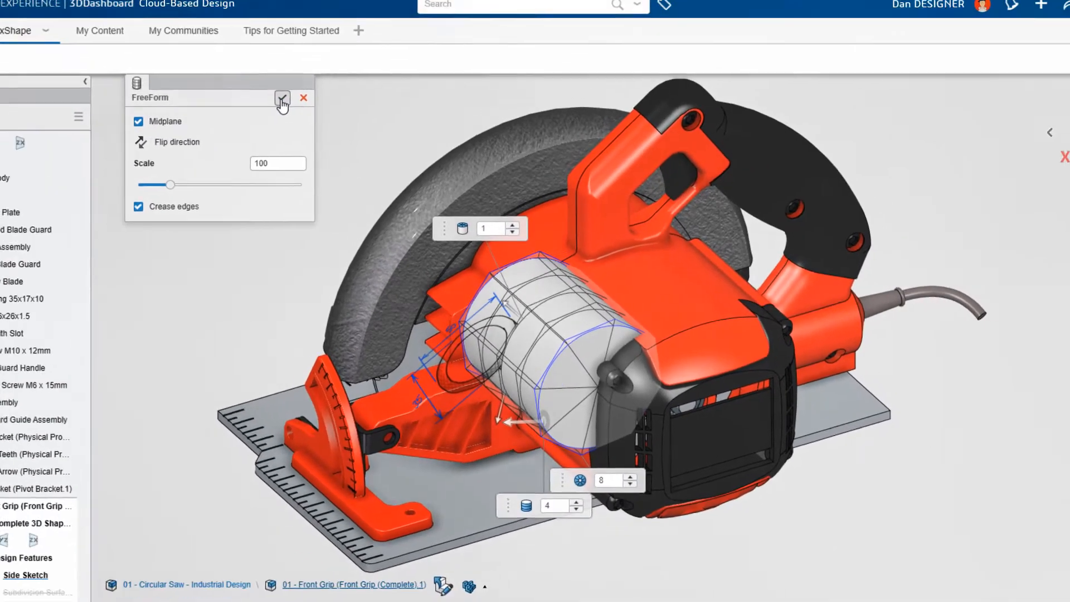
click(227, 54)
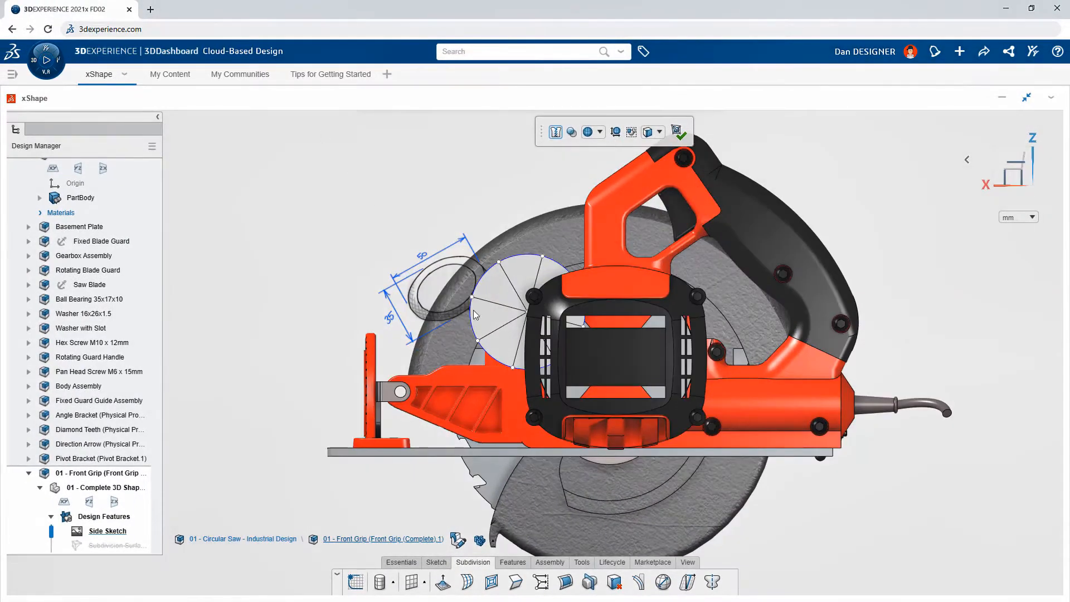
- Scale the cylinder non-uniformly by its bounding box to 50 mm along X, 75 mm along Y and 35 mm along Z
middle_drag(529, 374, 663, 388)
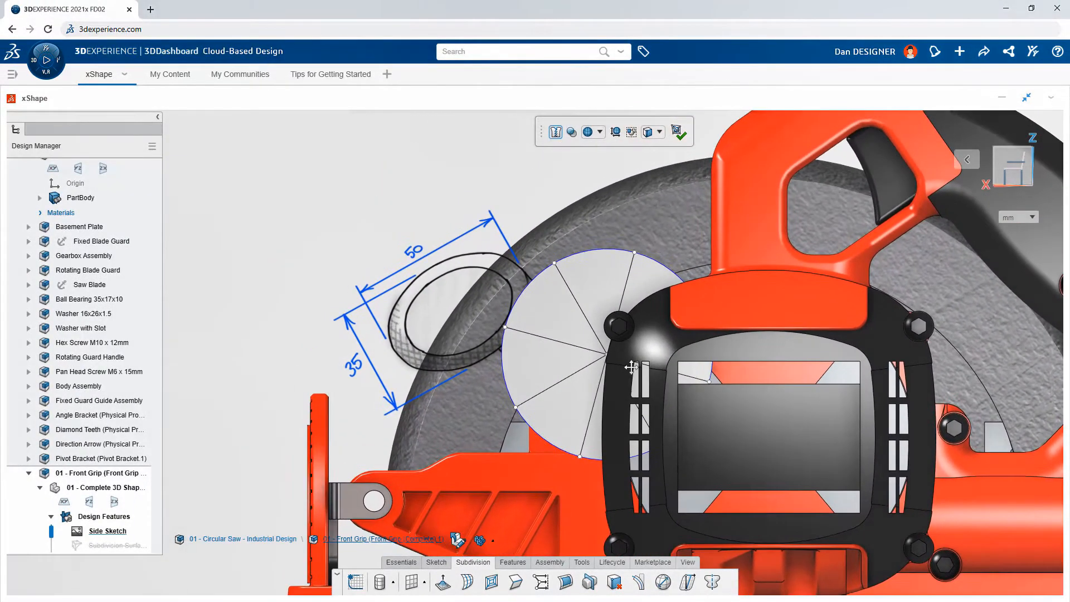
click(664, 582)
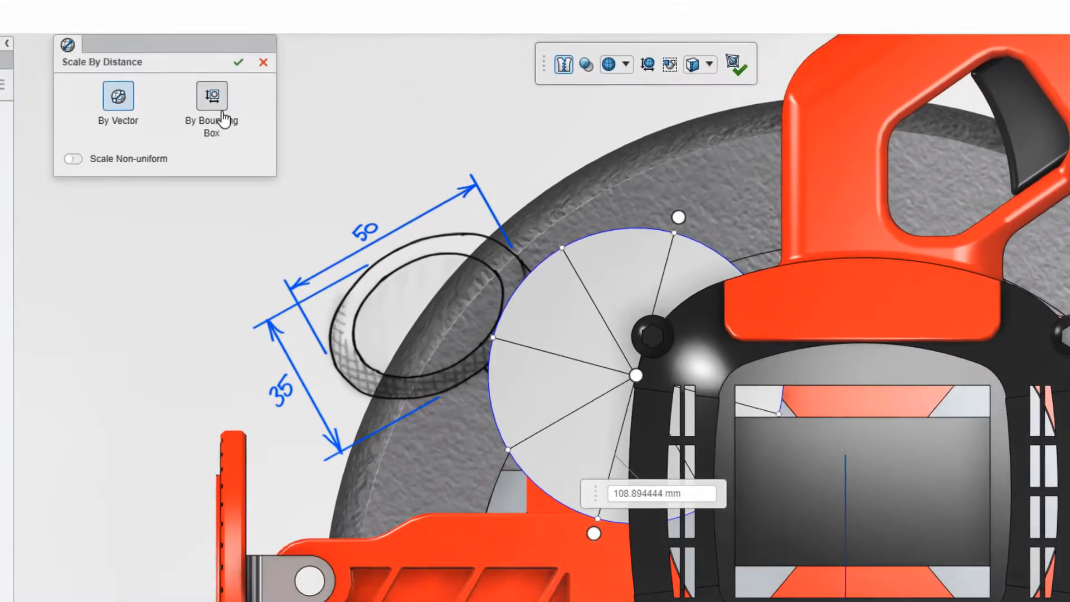
click(305, 165)
click(40, 148)
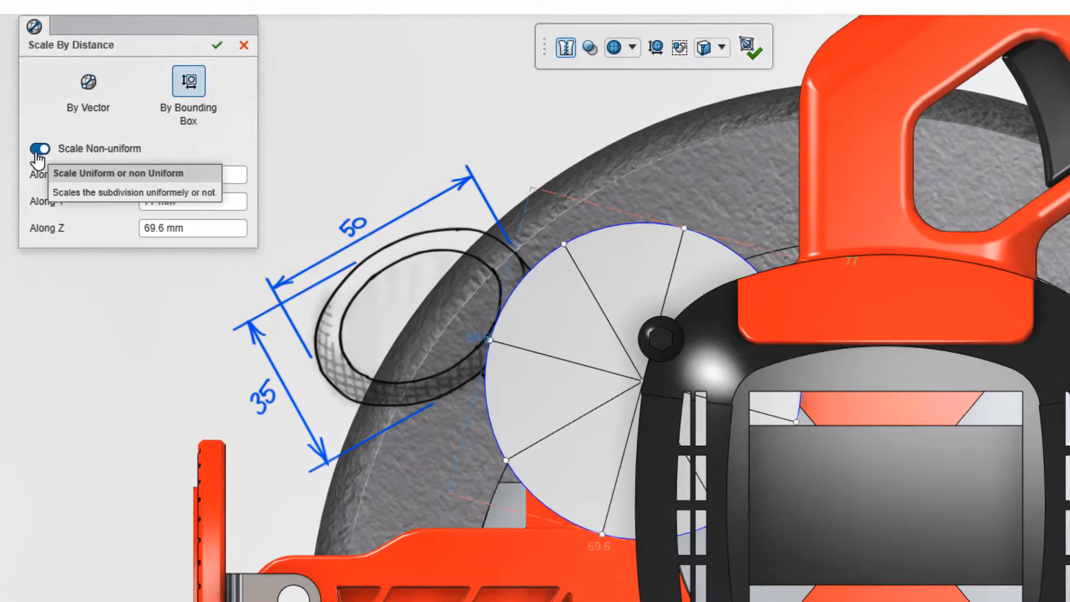
click(198, 174)
text(50)
key(Tab)
text(75)
key(Tab)
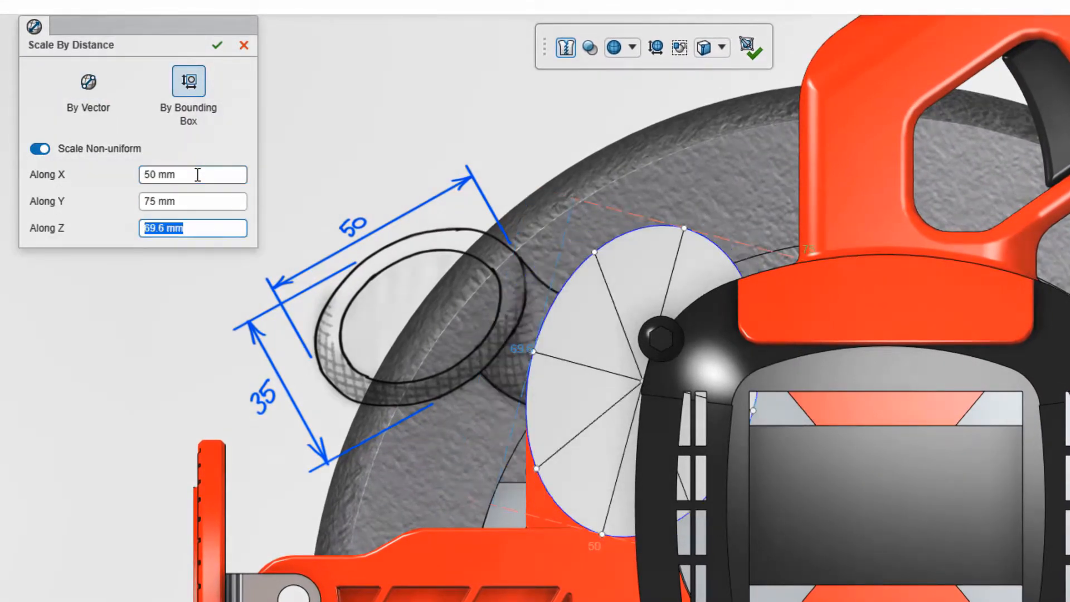
text(35)
key(Return)
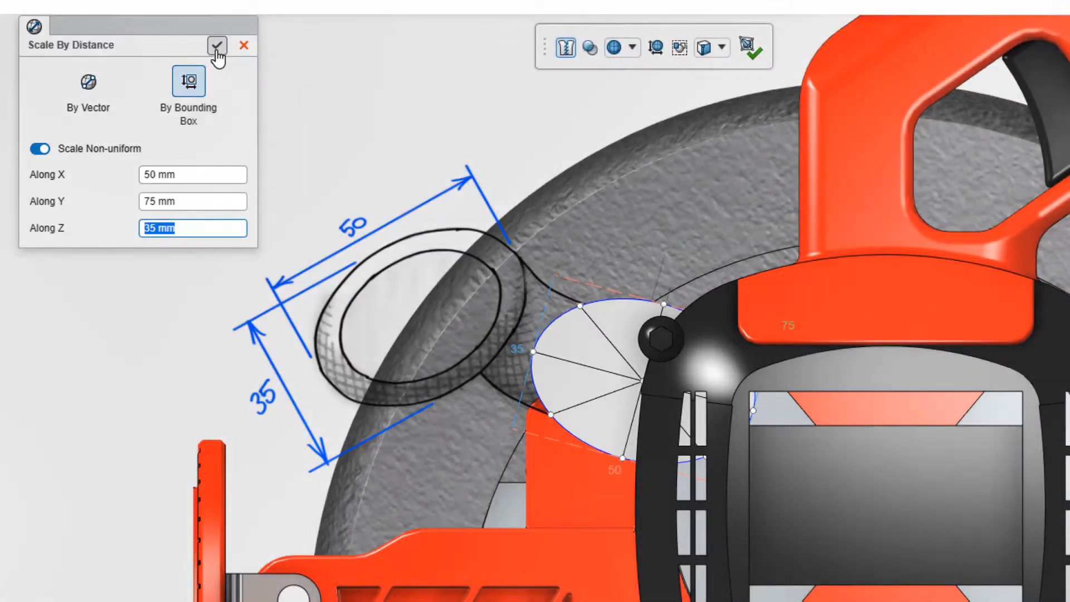
click(217, 45)
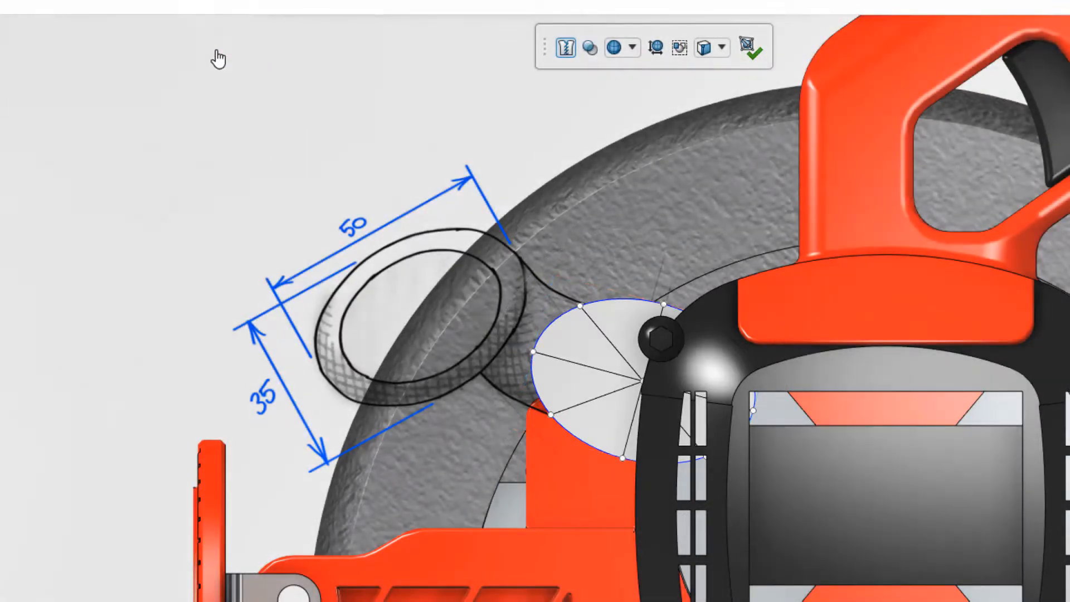
- Rotate the whole cylinder to the tilt of the grip ellipse in the side sketch and move it onto that ellipse
key(ctrl+a)
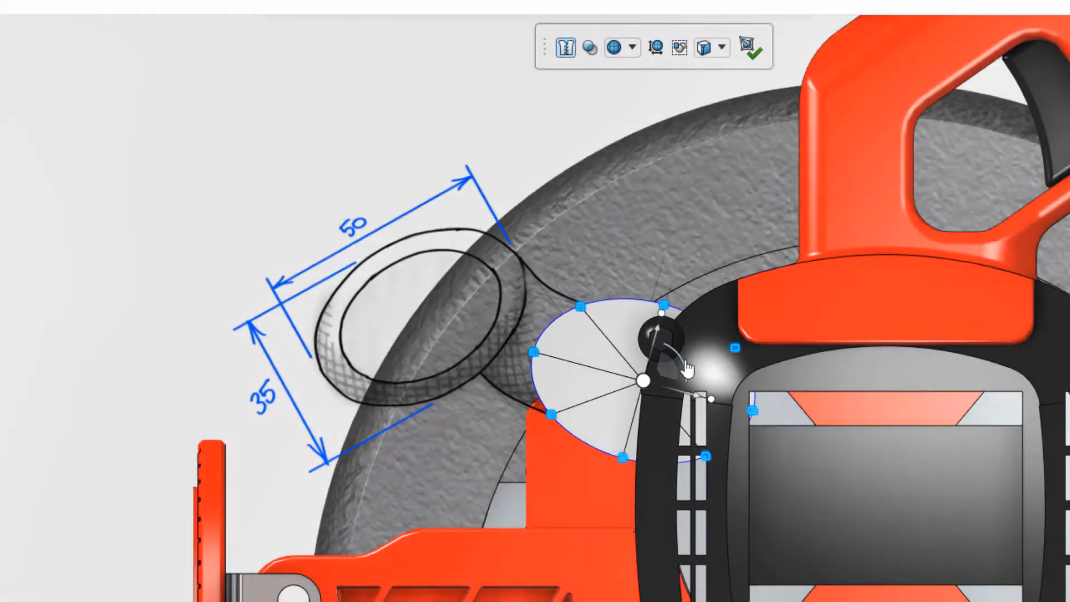
drag(677, 357, 684, 254)
mouse_move(653, 355)
mouse_down()
mouse_move(596, 330)
mouse_move(429, 292)
mouse_up()
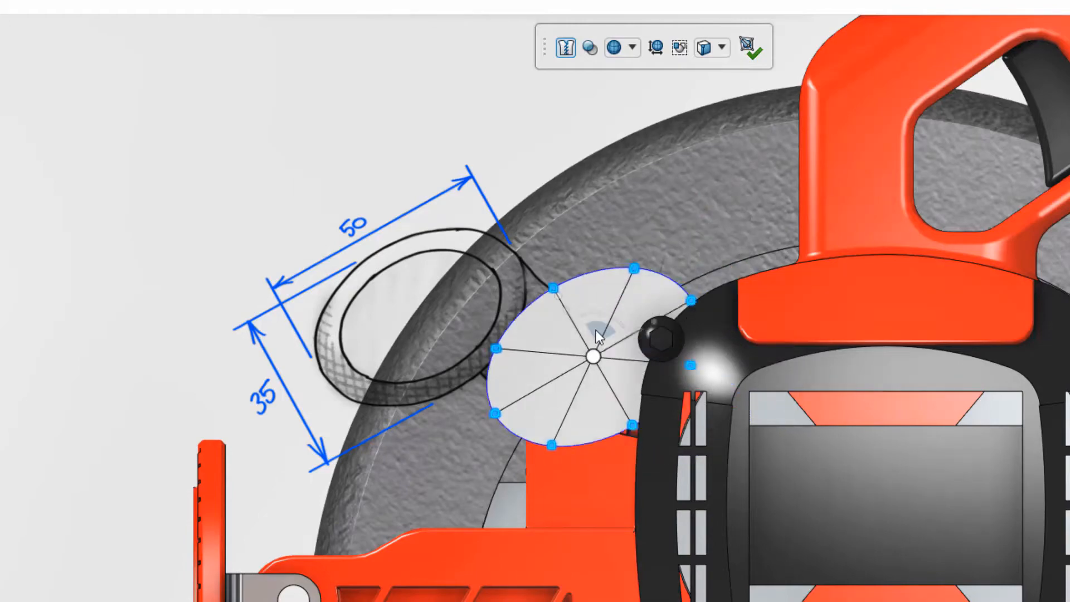
key(Escape)
- With symmetry about the middle section, shrink the cylinder's end vertices to taper both ends into a barrel, and finish the subdivision edit
middle_drag(450, 293, 587, 339)
scroll(662, 310, up, 3)
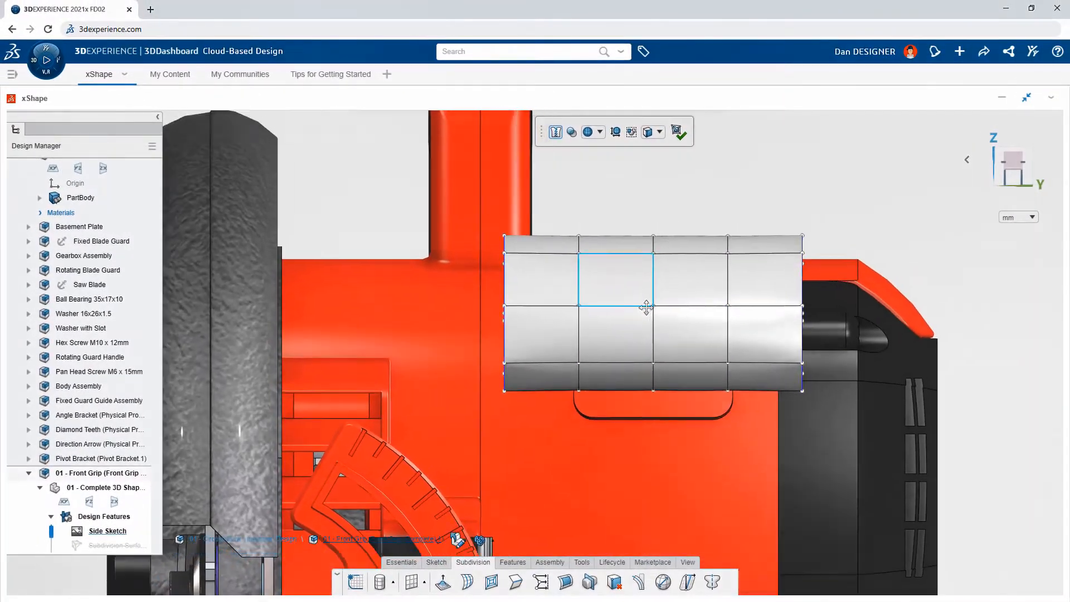
drag(708, 241, 800, 439)
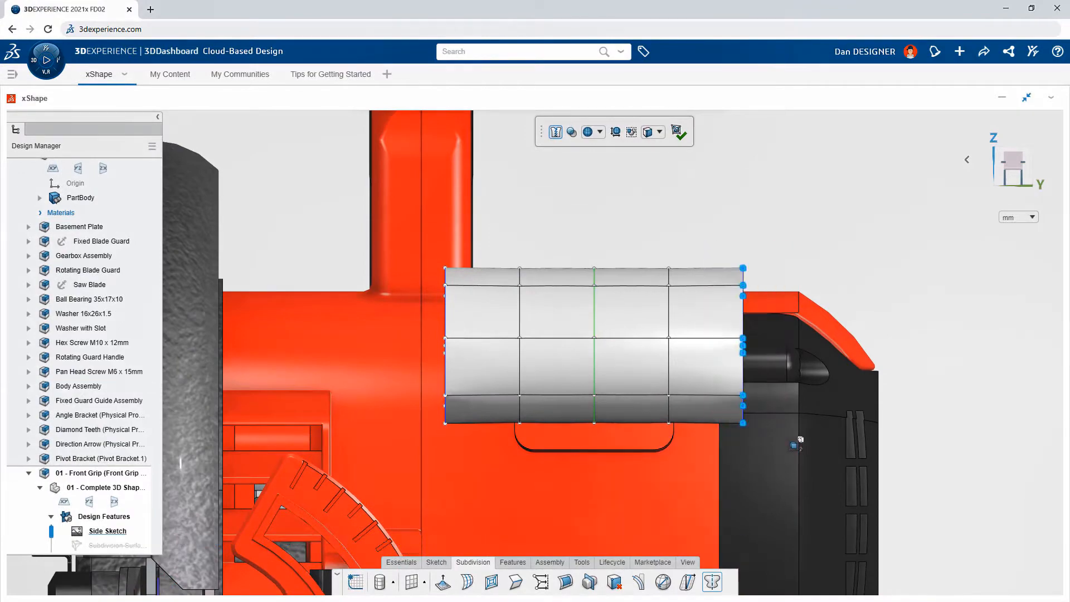
key(ctrl+7)
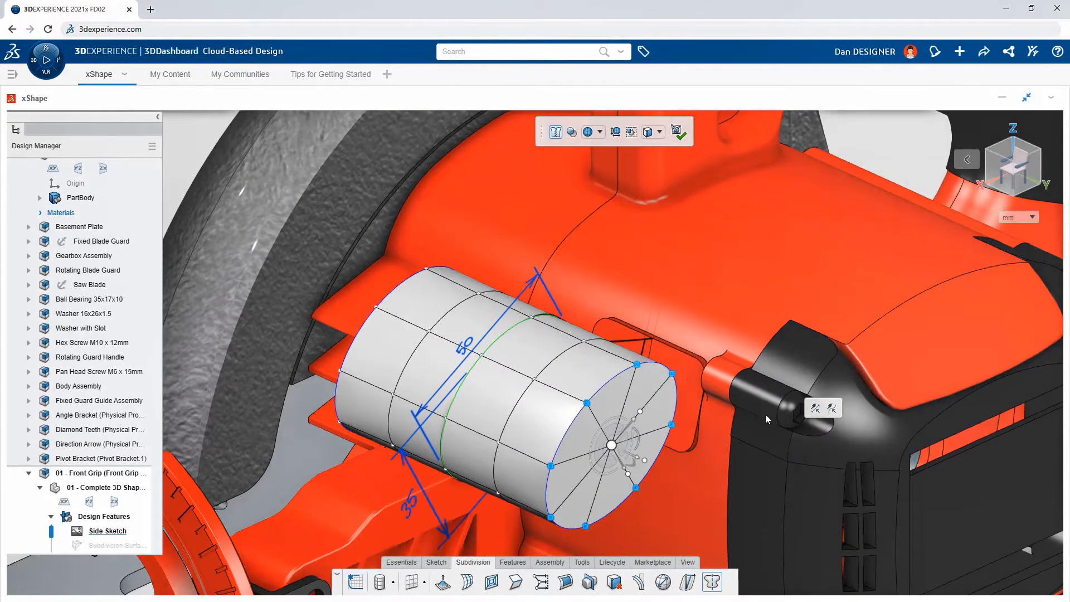
middle_drag(729, 515, 733, 427)
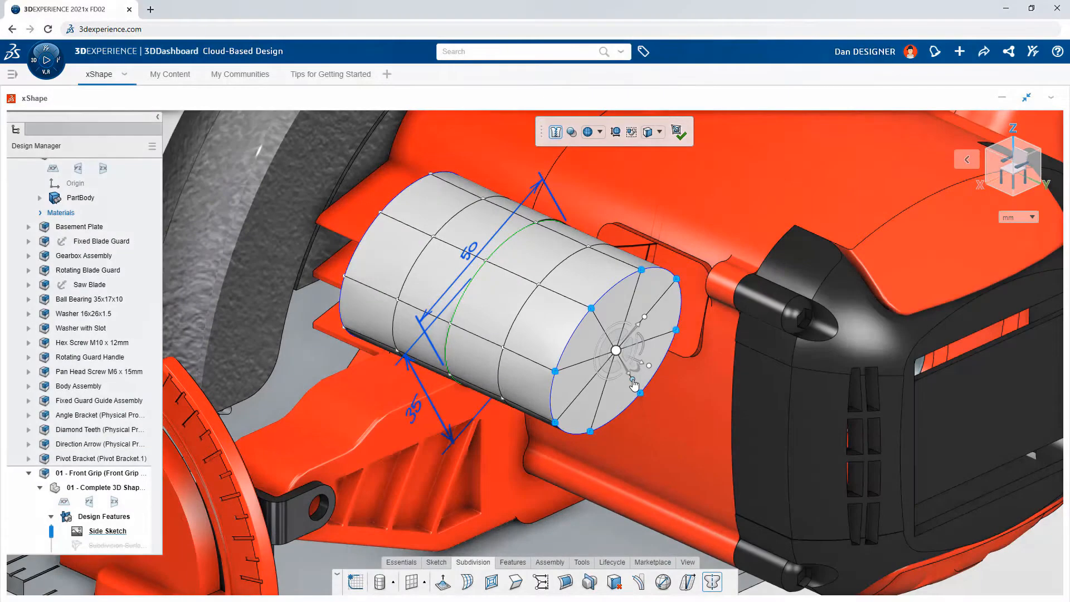
alt+drag(633, 380, 628, 374)
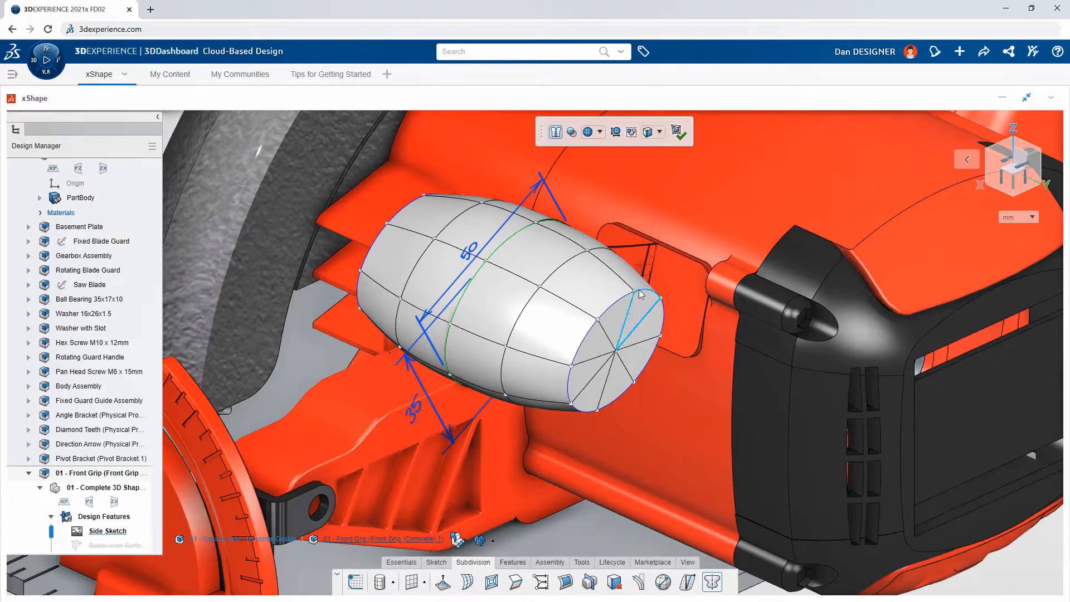
click(680, 140)
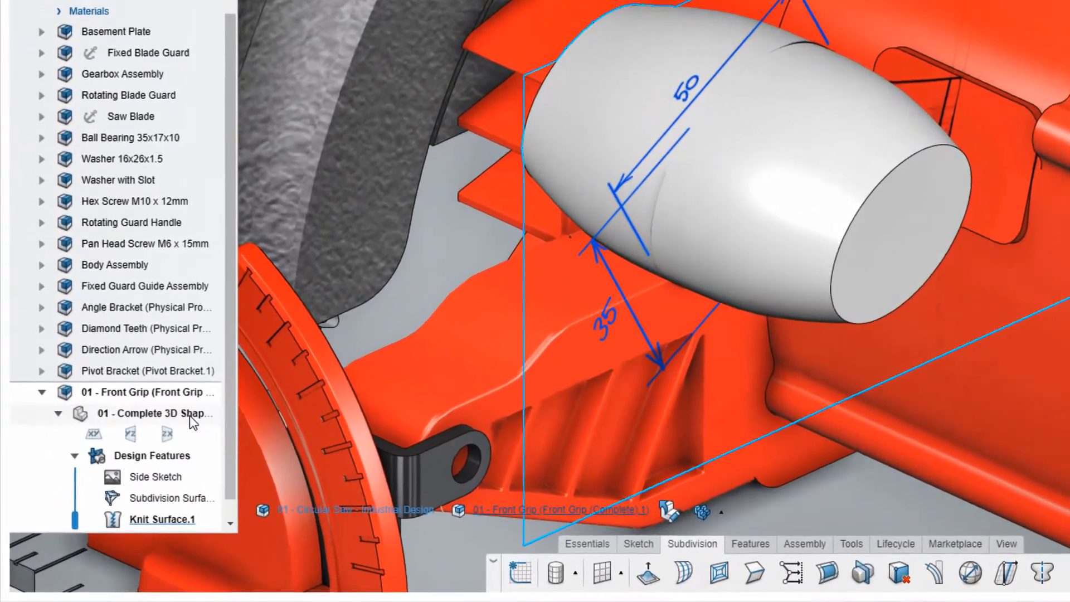
- Insert an ordered geometrical set under the front grip's 01 - Complete 3D Shape and rename the Design Features set as Start Shape
click(184, 431)
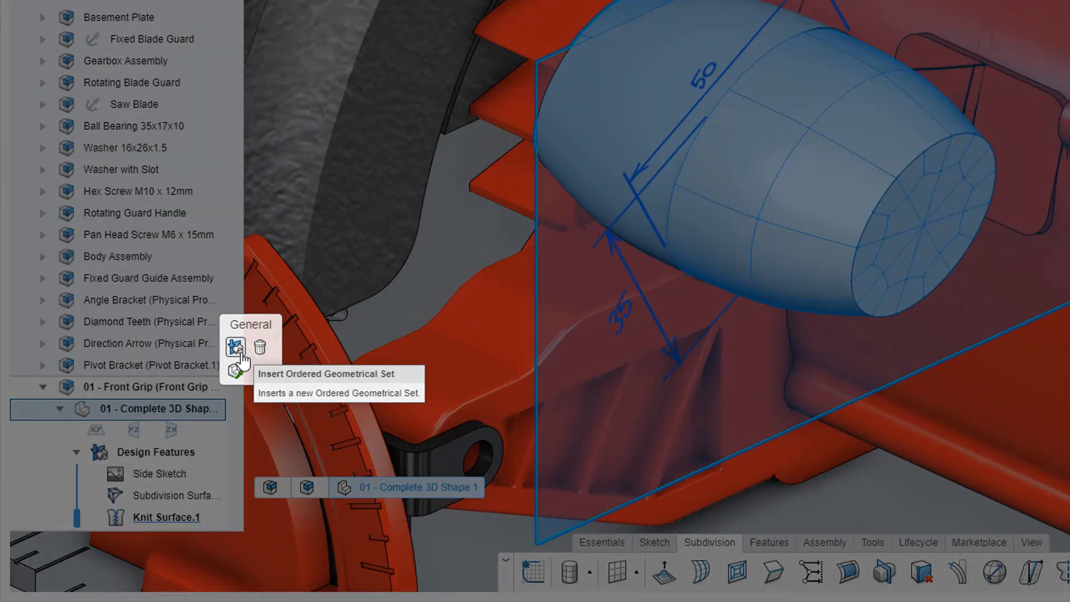
click(236, 348)
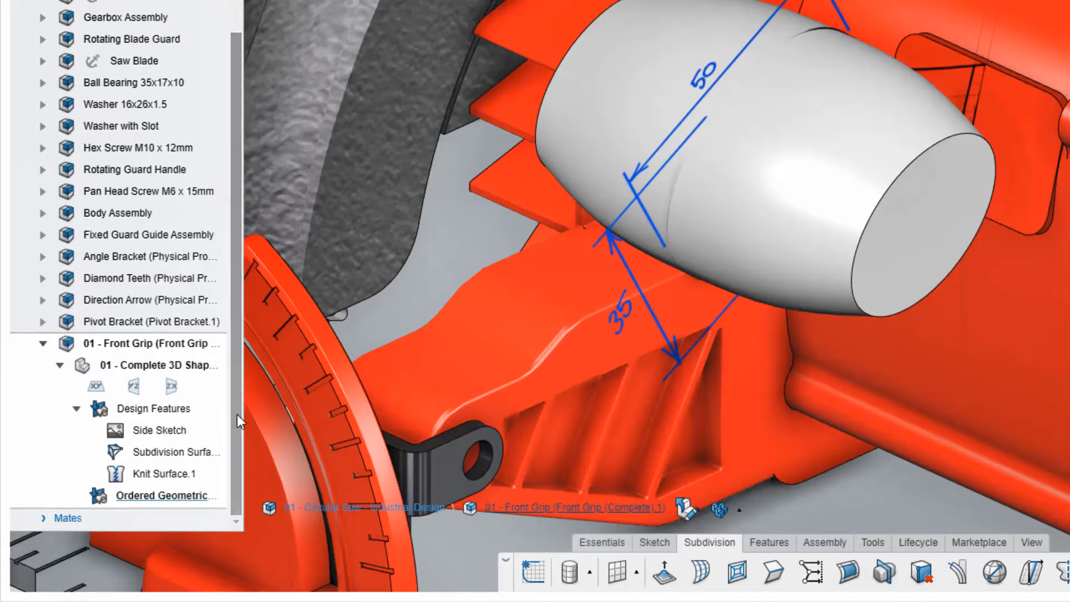
click(181, 410)
click(168, 410)
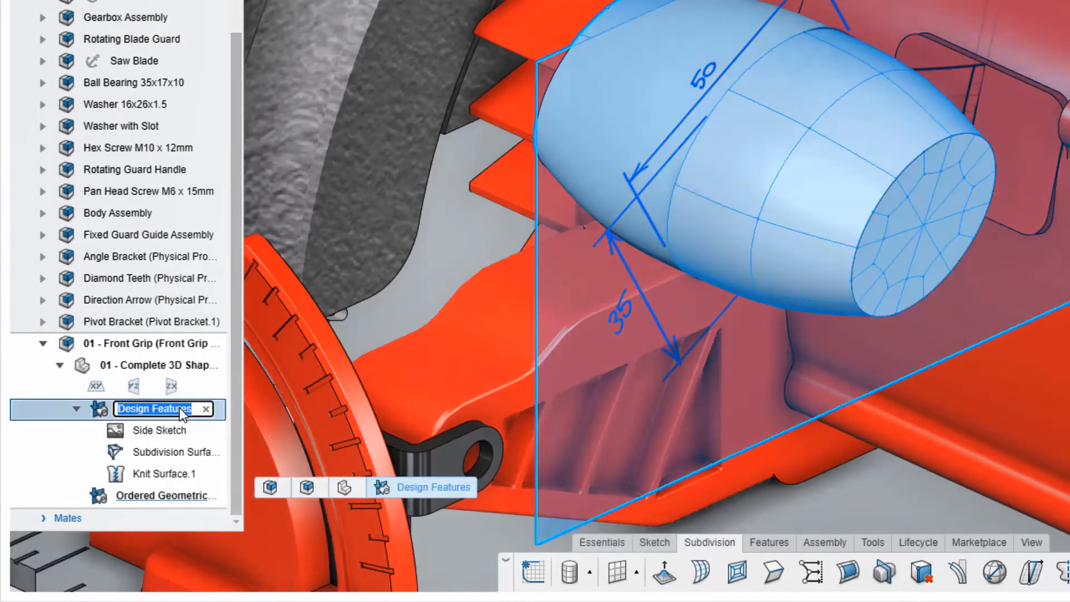
text(Start Shape)
key(Return)
- Rename the new ordered geometrical set as Grip 1
click(164, 496)
click(164, 496)
text(Grip 1)
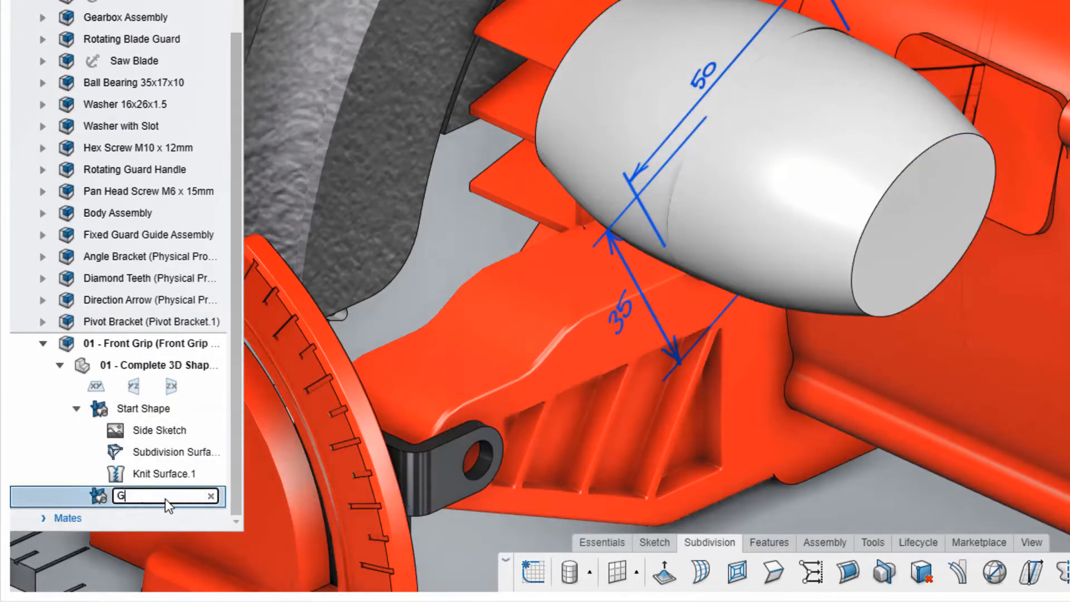
key(Return)
- Copy the subdivision surface from Start Shape into the Grip 1 set and hide the Start Shape set
click(172, 451)
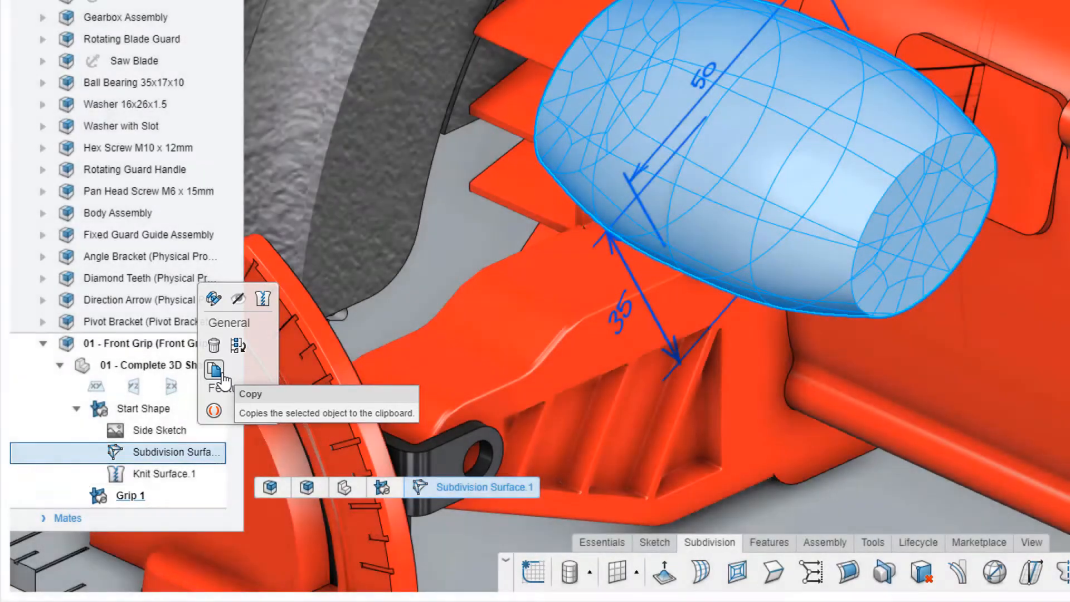
click(217, 371)
click(146, 498)
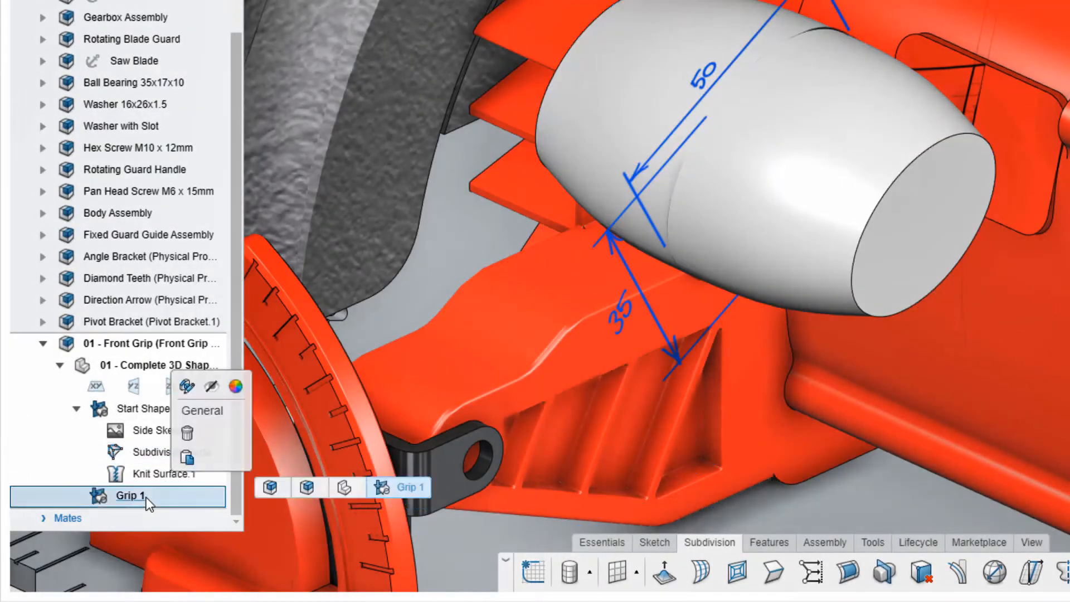
click(188, 458)
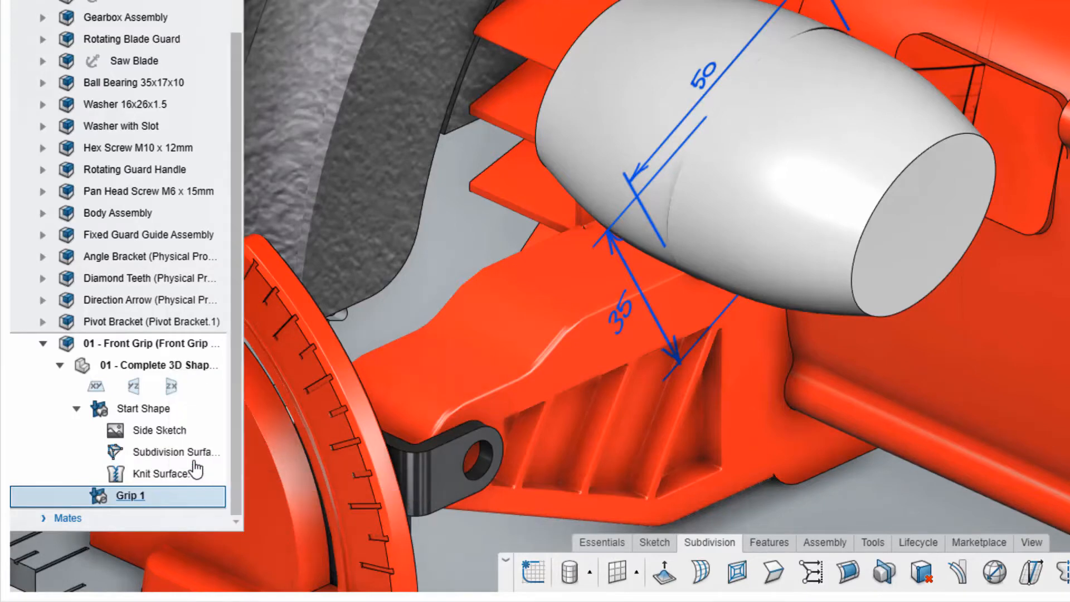
click(162, 409)
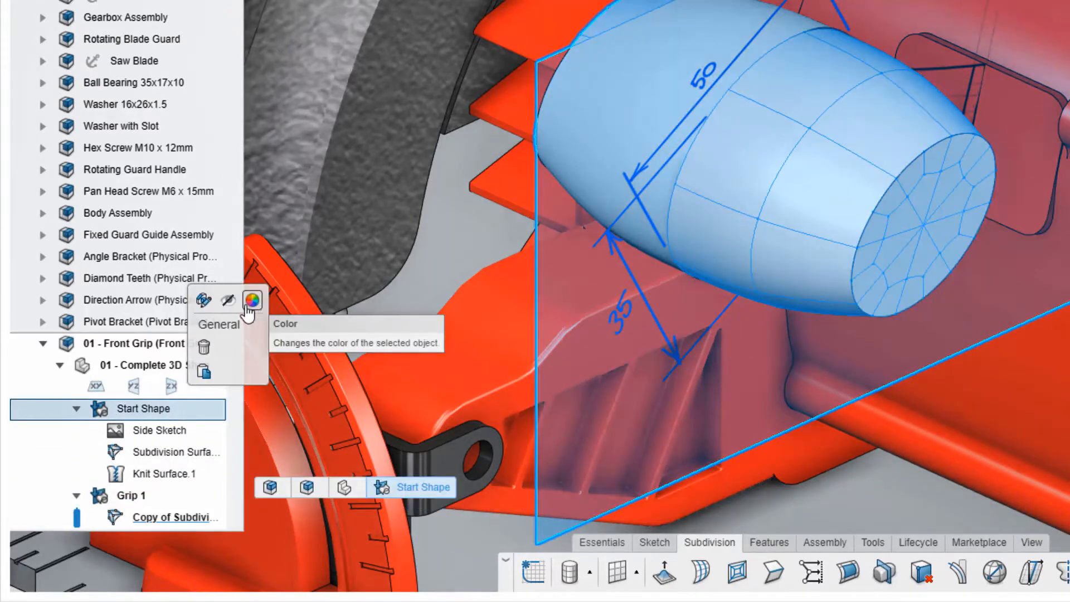
click(228, 301)
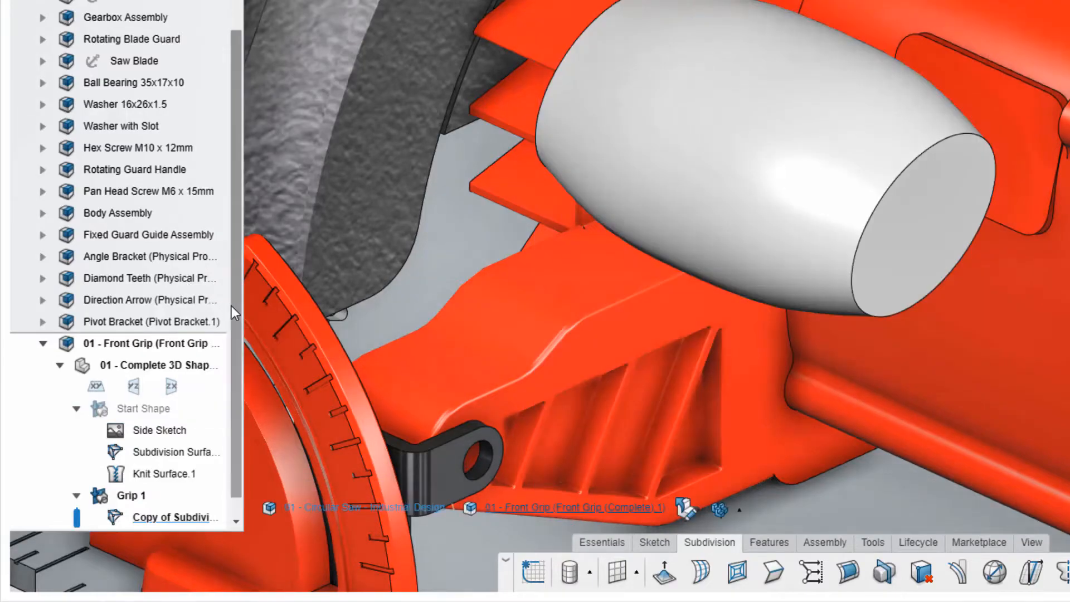
- Edit the copied subdivision surface in Grip 1 and shift its end vertices slightly toward the saw body in the view from below
double_click(117, 515)
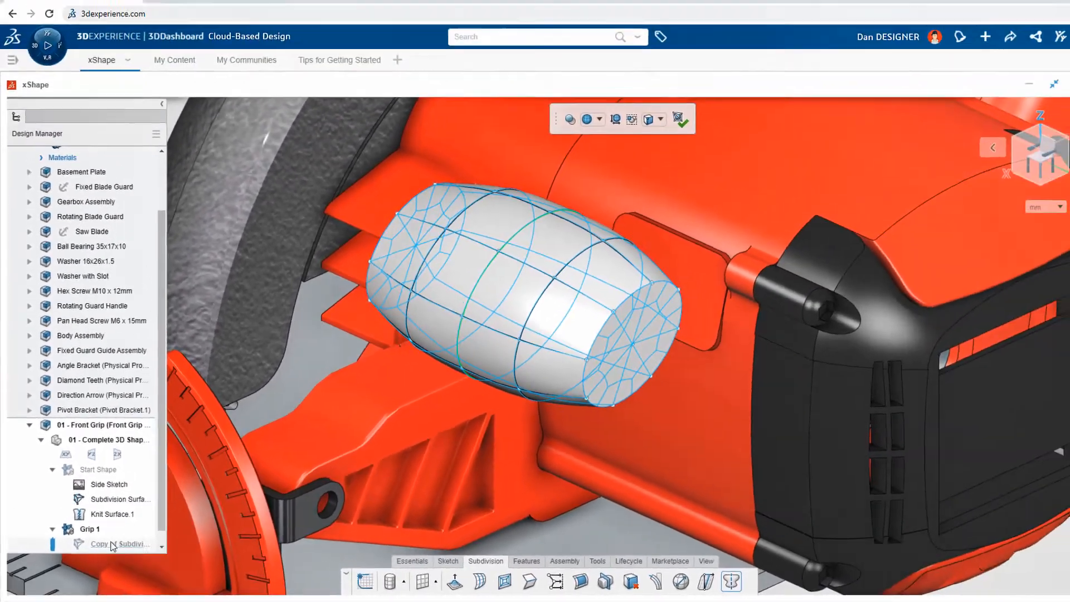
key(ctrl+5)
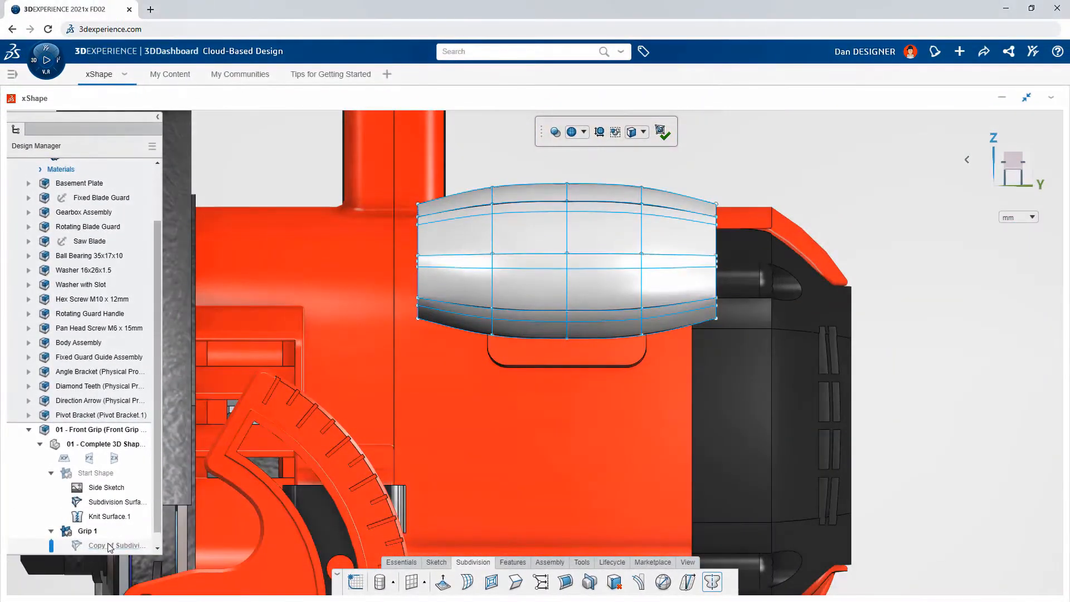
key(ctrl+1)
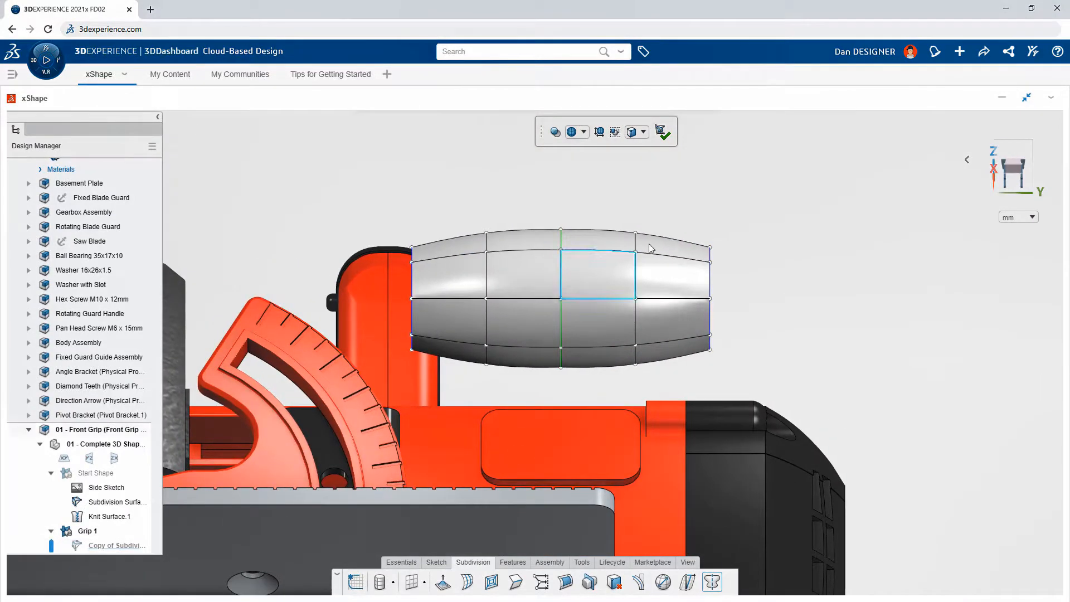
drag(676, 214, 712, 355)
click(737, 355)
key(ctrl+5)
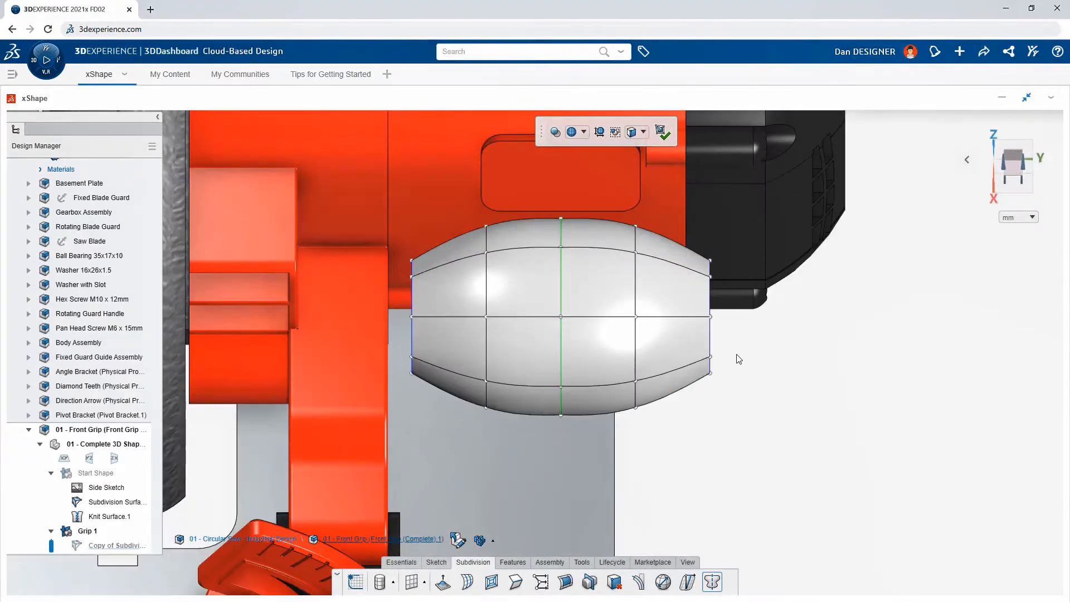
drag(735, 397, 701, 244)
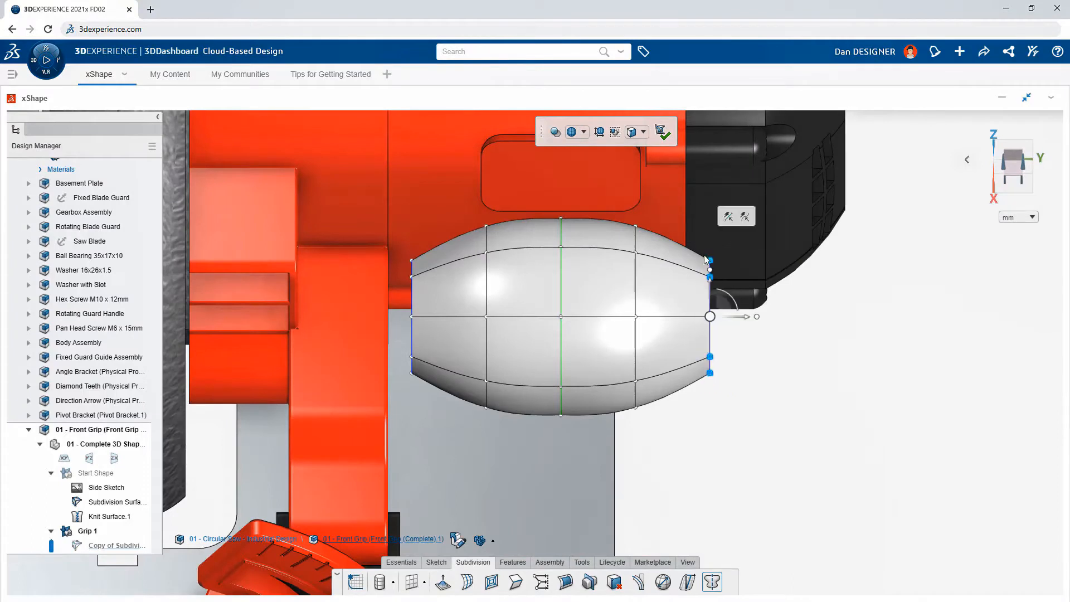
drag(712, 287, 712, 274)
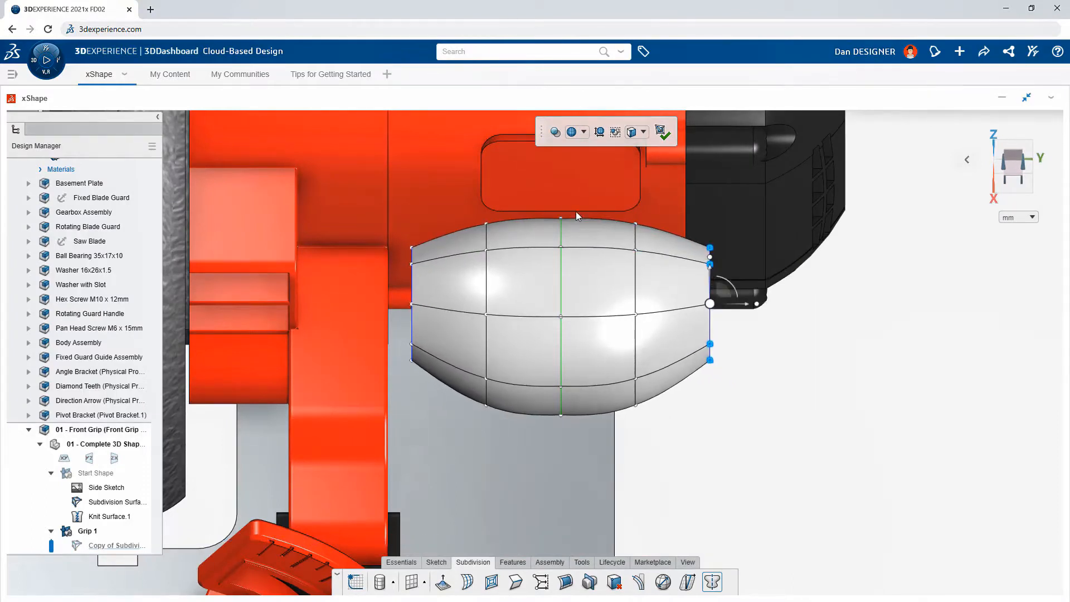
- Pull the vertex on the grip's symmetry line nearest the saw body slightly outward to bulge the middle
click(562, 220)
drag(562, 187, 562, 173)
click(855, 423)
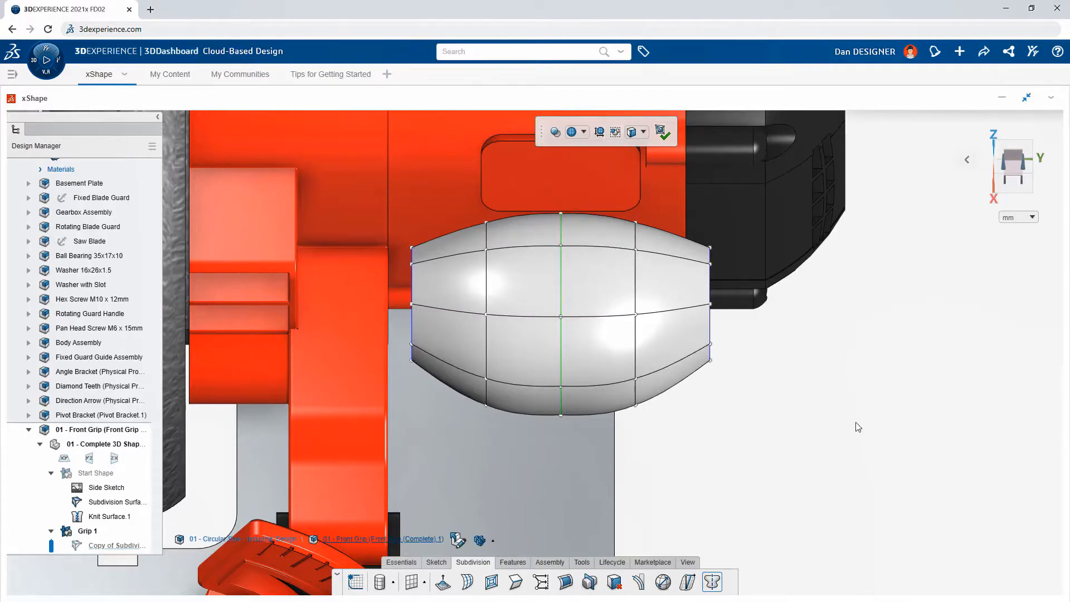
key(ctrl+7)
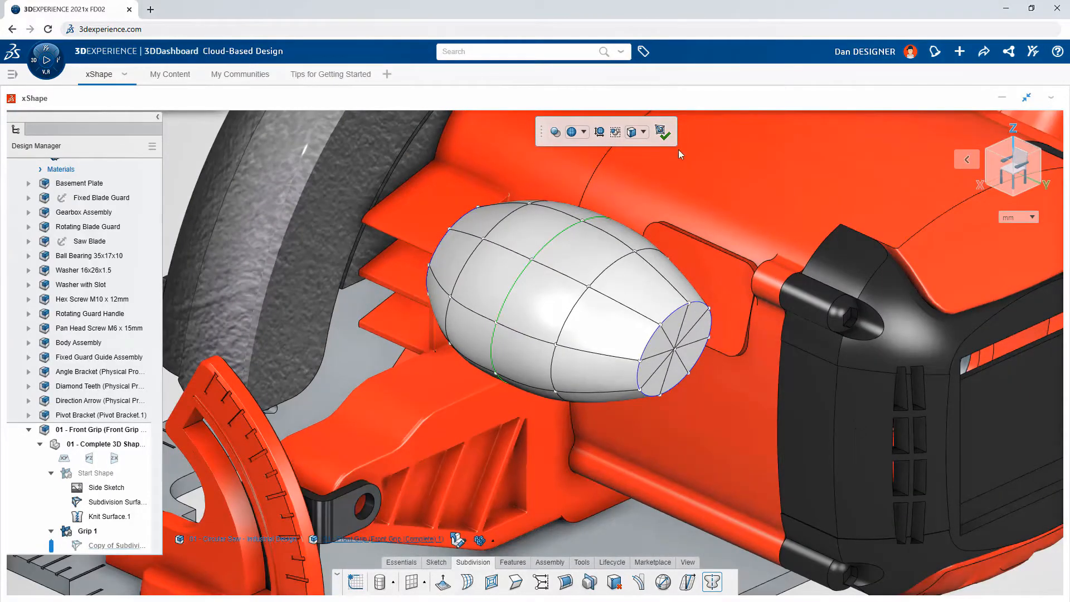
- Finish the subdivision edit and publish the grip in 3D to the Design Team community, described "Check out this new design. Please add markups where necessary."
click(663, 133)
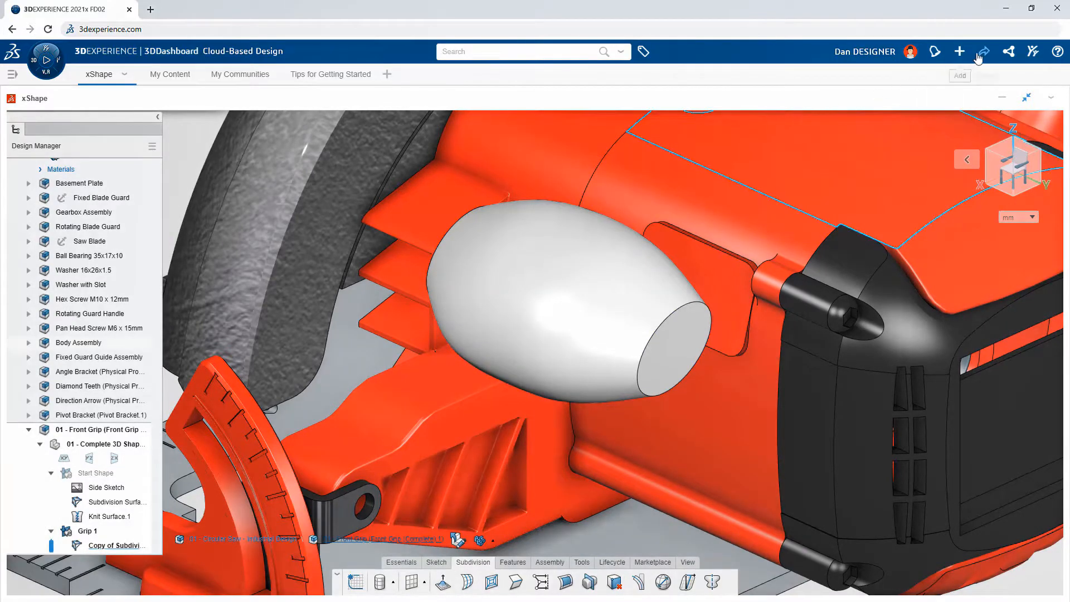
click(984, 53)
mouse_move(998, 159)
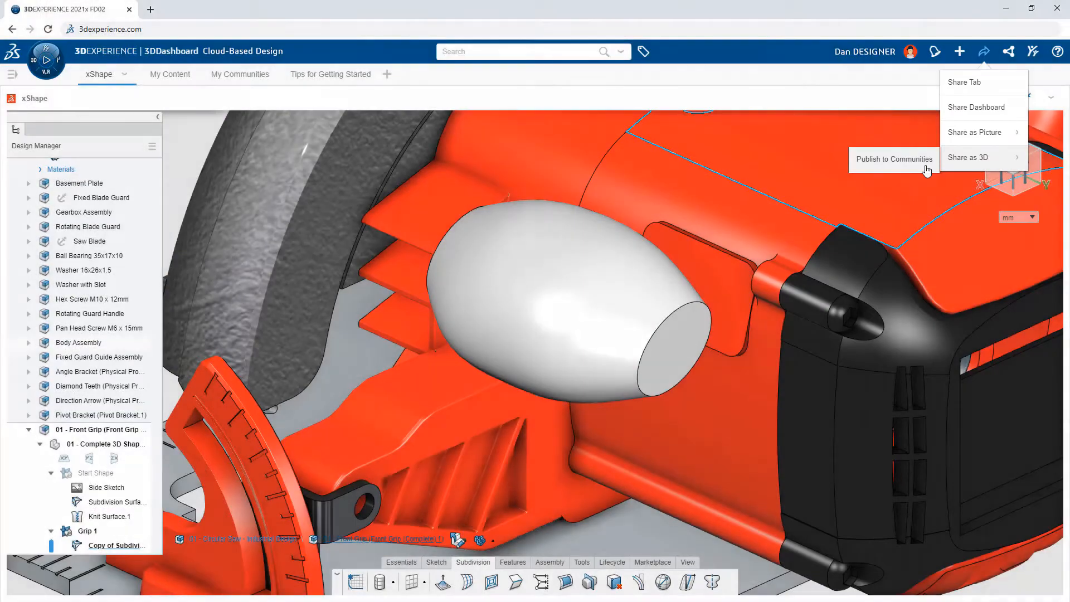
click(927, 169)
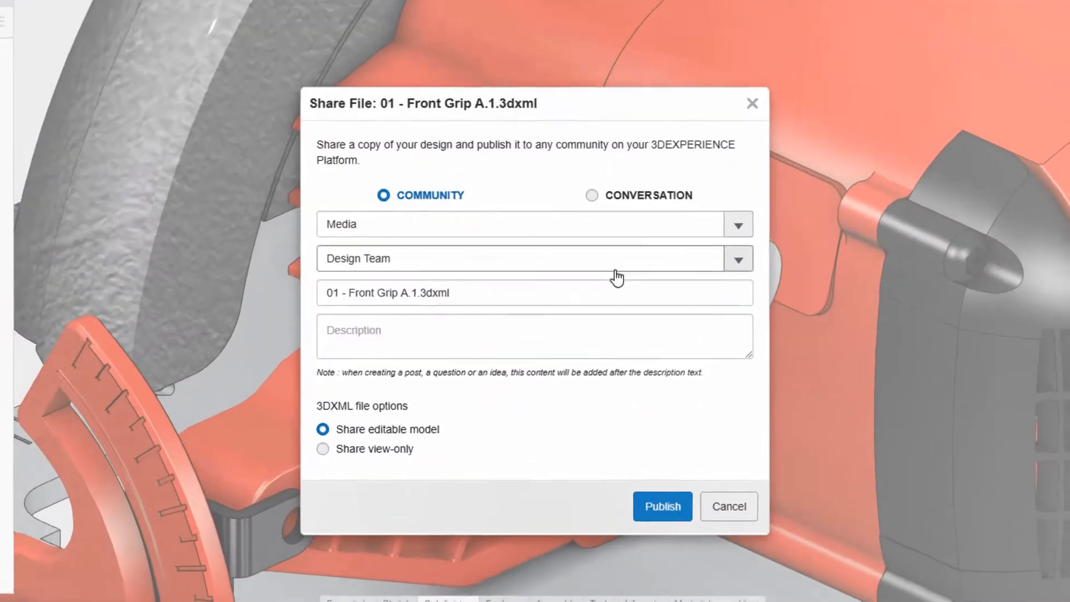
click(553, 363)
text(Check out this new design.  Please add markups where necessary.)
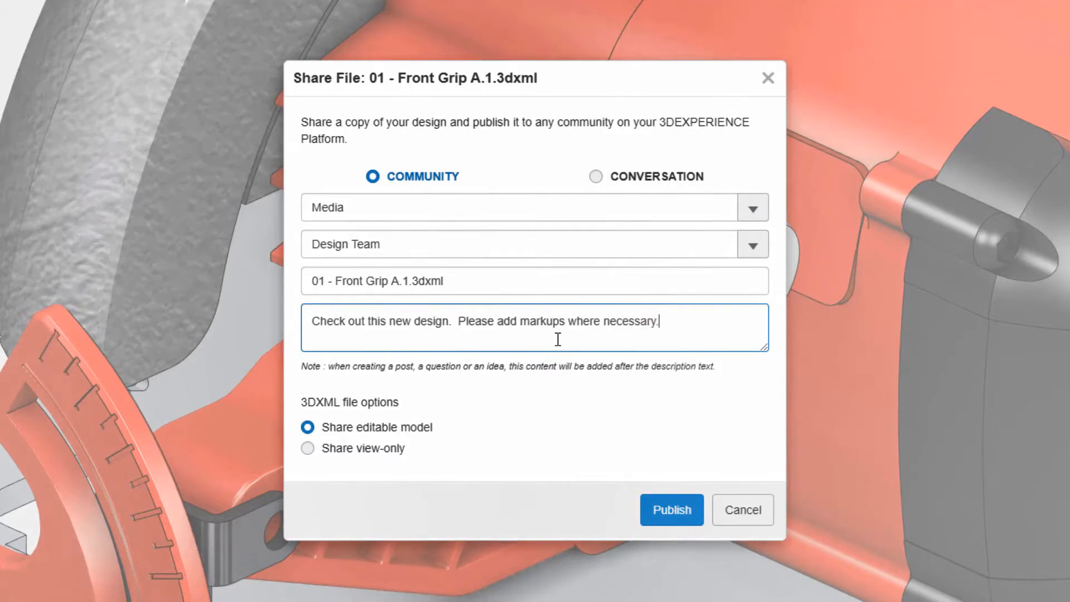
click(690, 517)
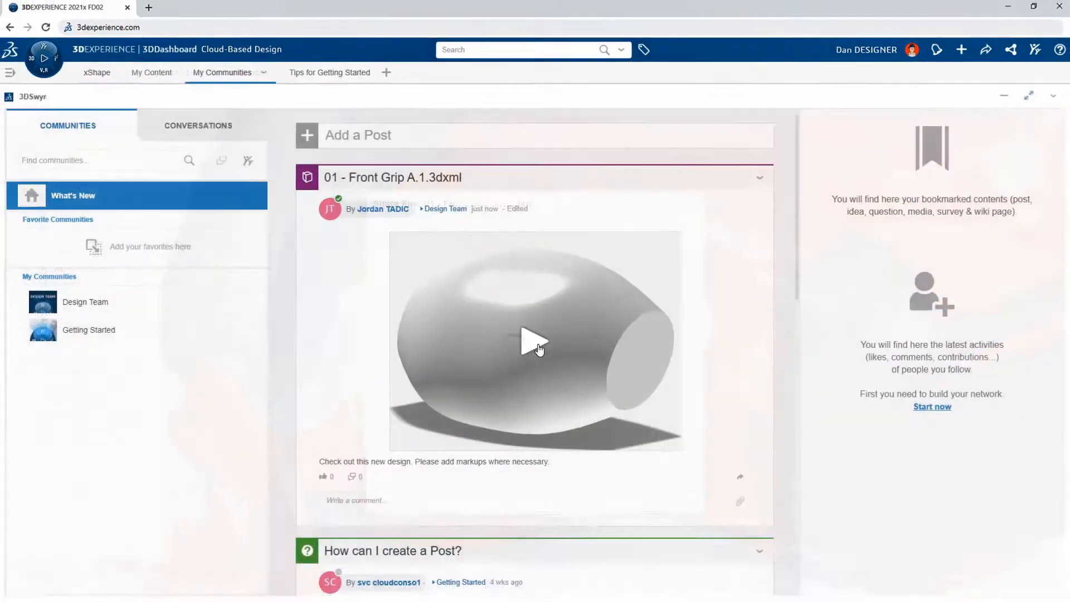
- Open the published front grip post's 3D model and inspect it from another angle
click(536, 349)
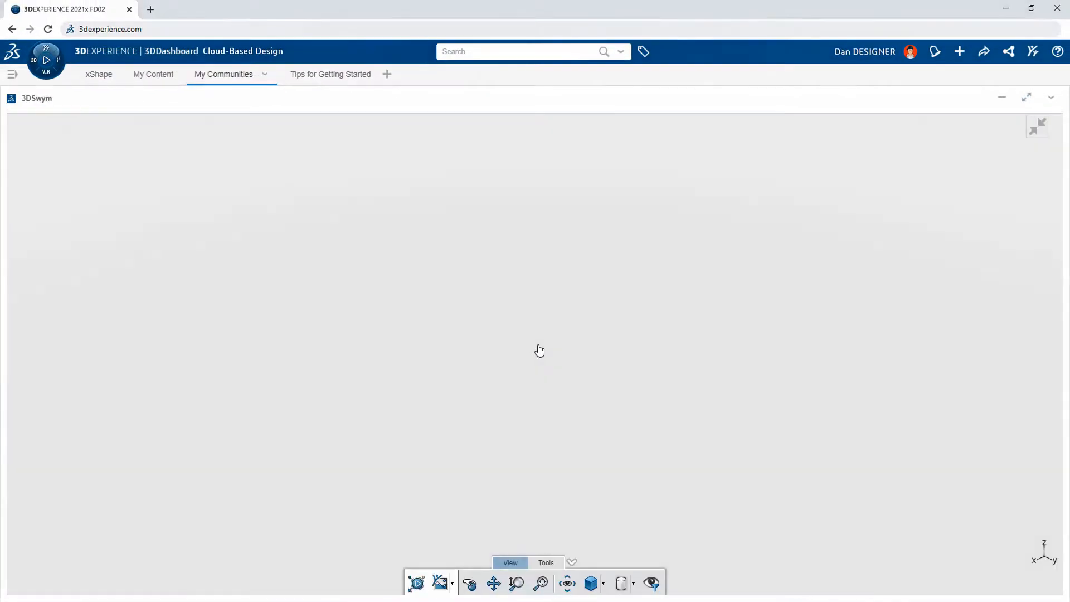
drag(539, 351, 687, 358)
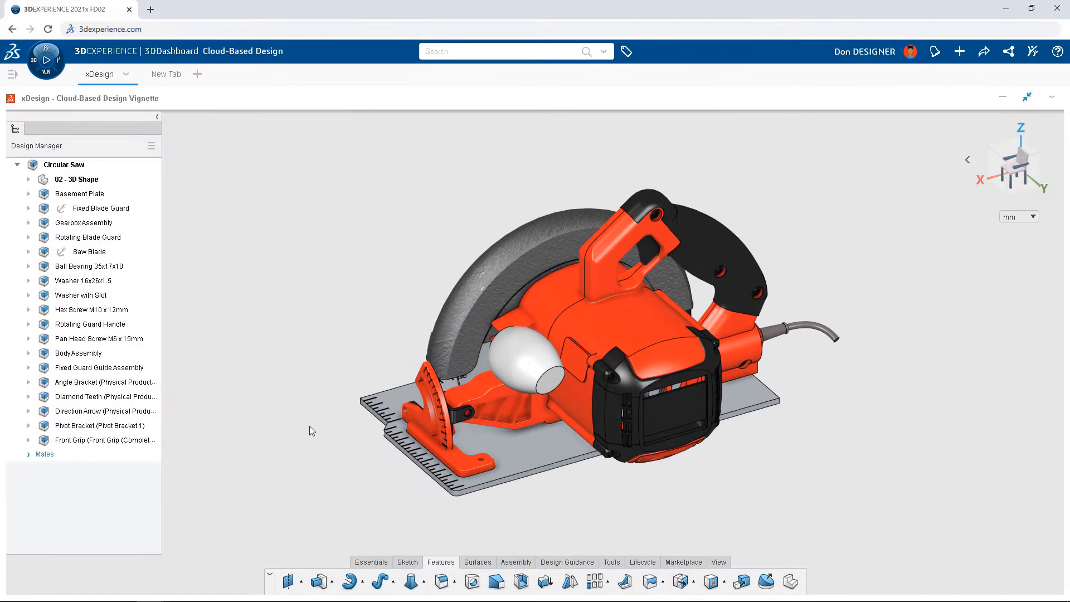
- Activate the Front Grip component and extrude the flat rectangular face on the saw body beside the grip as a 2 mm solid pad
double_click(148, 441)
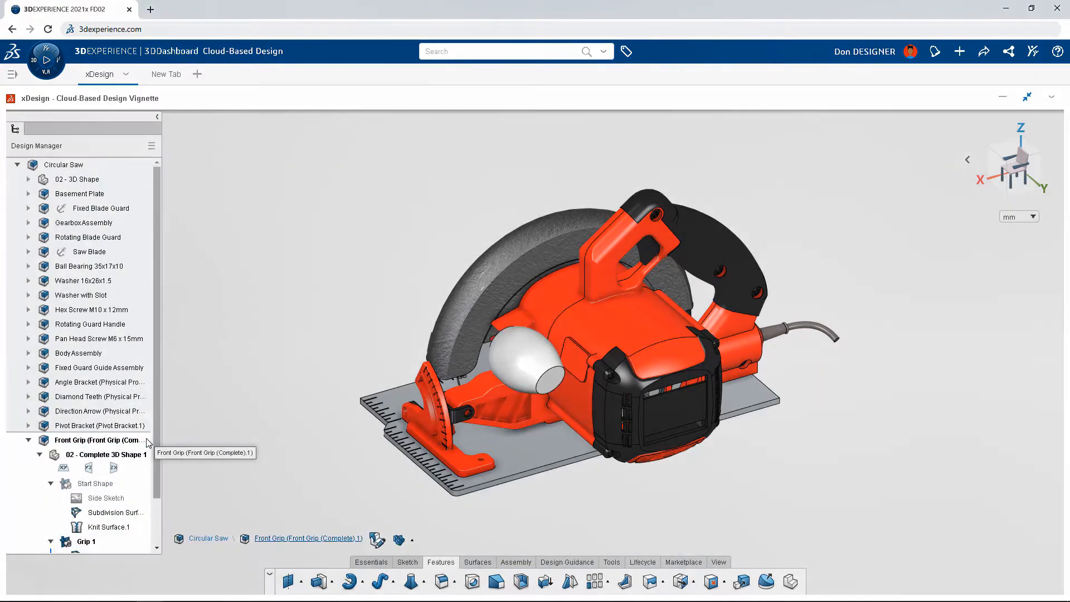
click(319, 581)
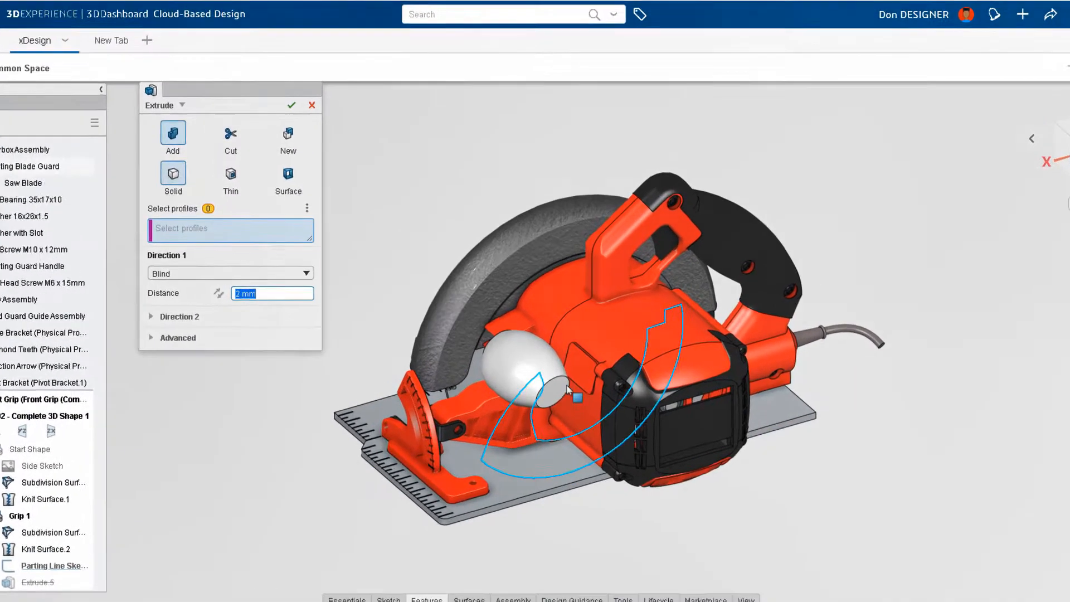
click(577, 362)
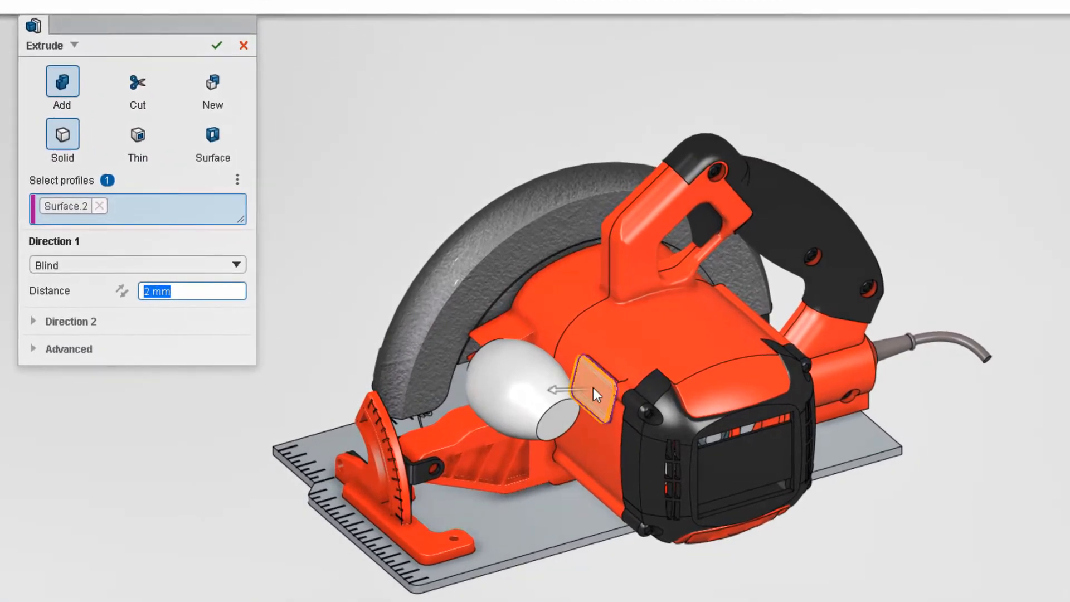
click(223, 49)
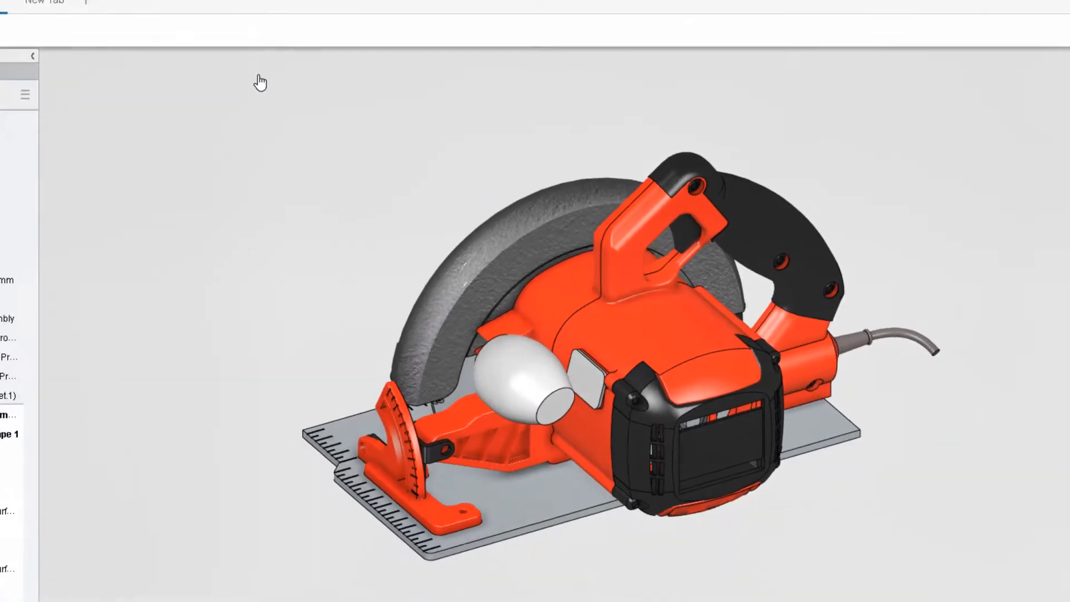
- Sketch an ellipse on the new pad's outer face, centred on the sketch origin
click(406, 563)
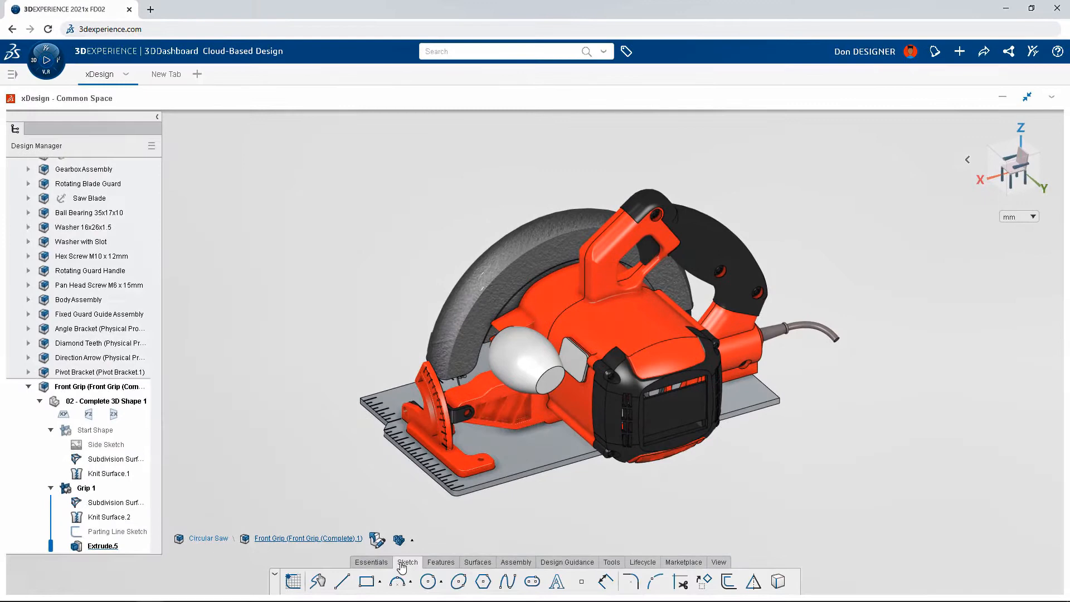
click(458, 581)
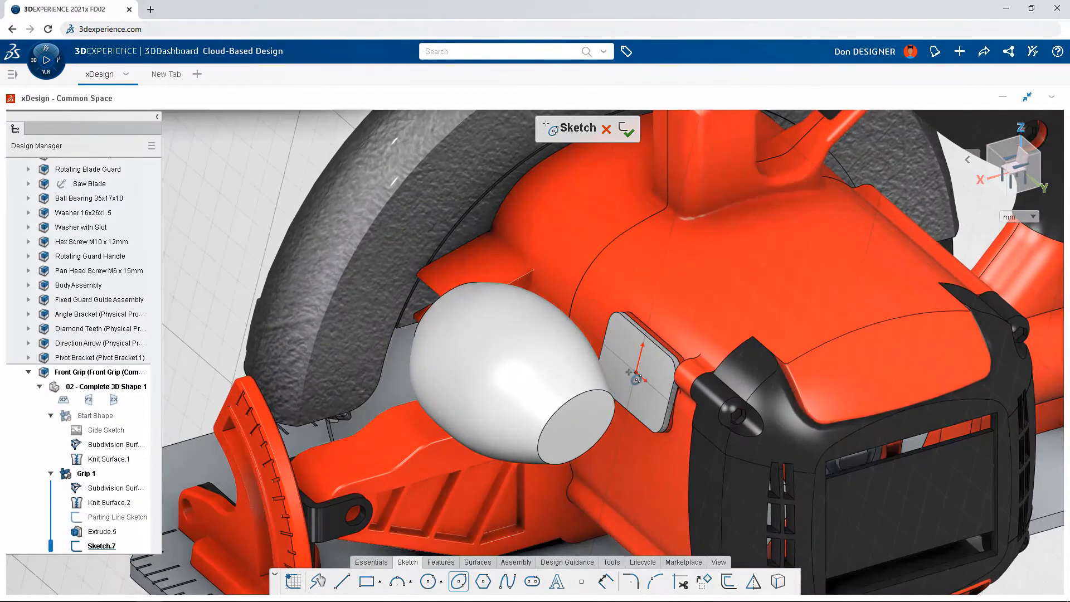
click(635, 371)
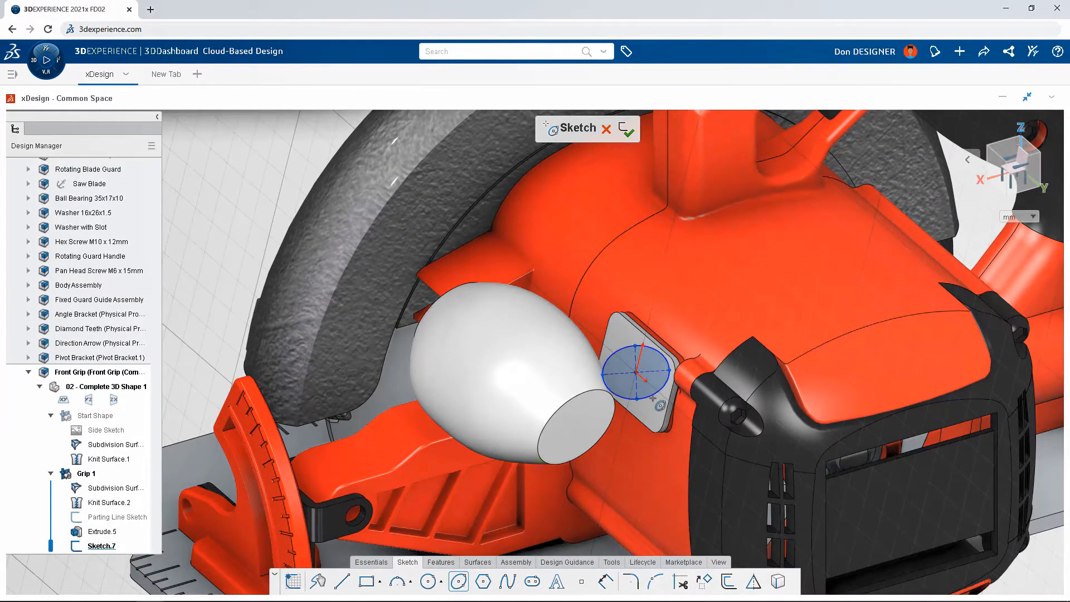
click(653, 395)
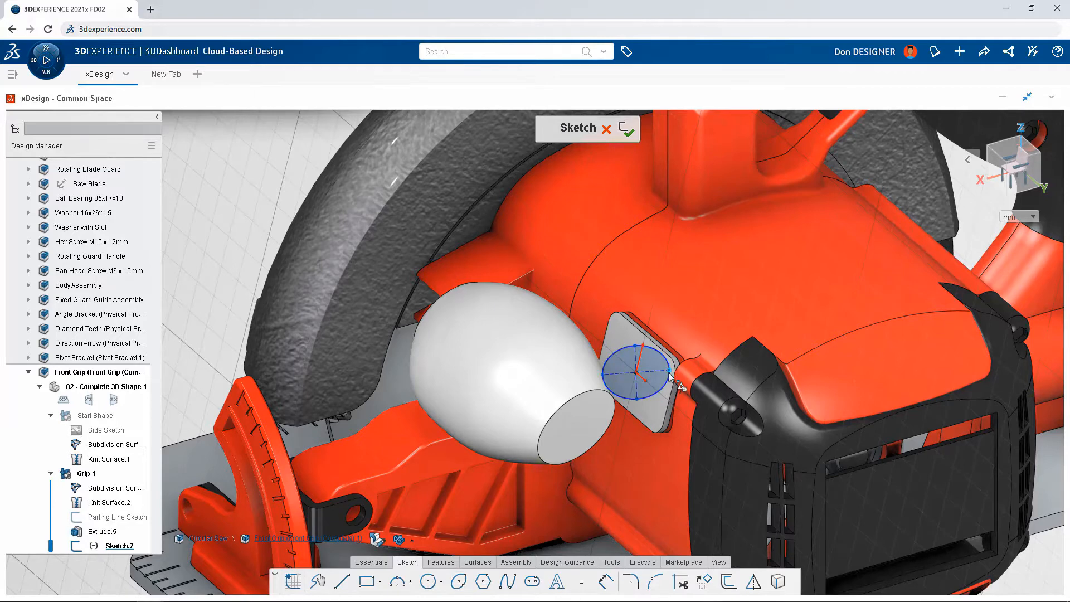
- Tilt the ellipse to follow the pad's slant and make it tangent to the pad's upper edge
drag(667, 373, 671, 402)
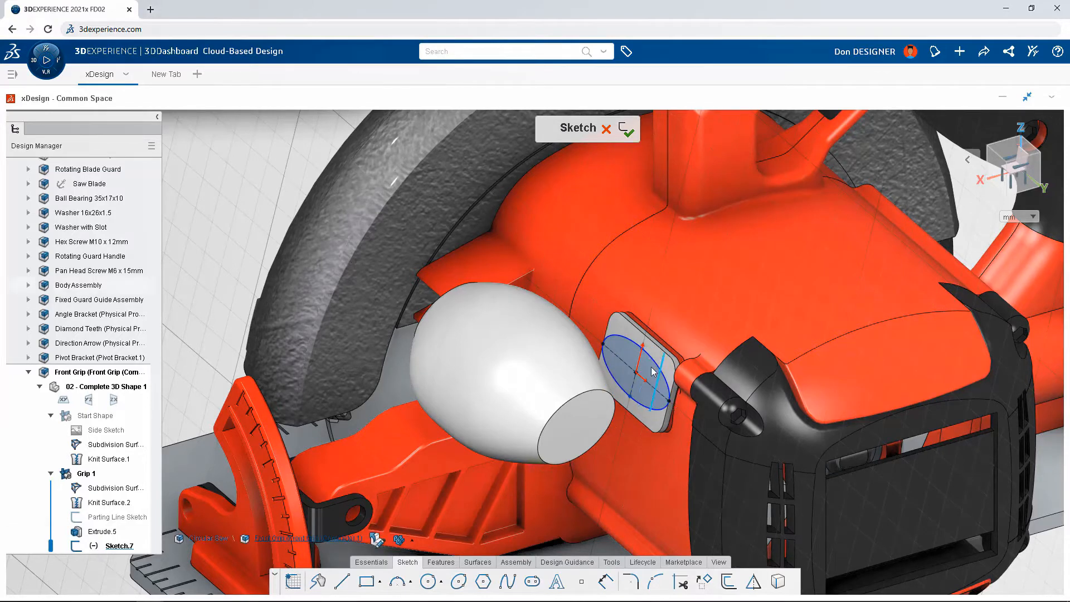
click(658, 351)
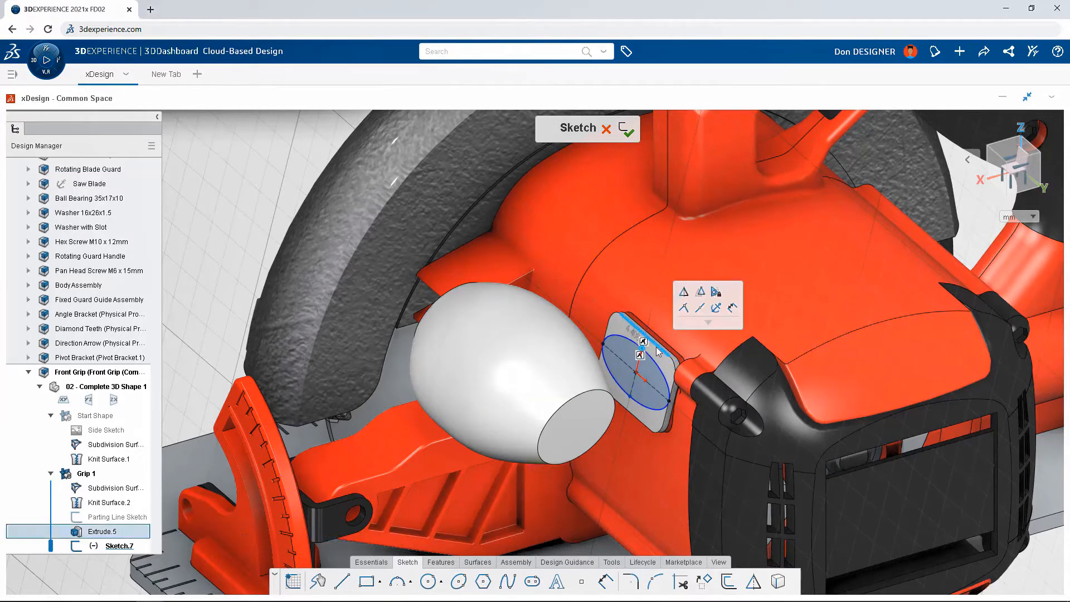
click(684, 311)
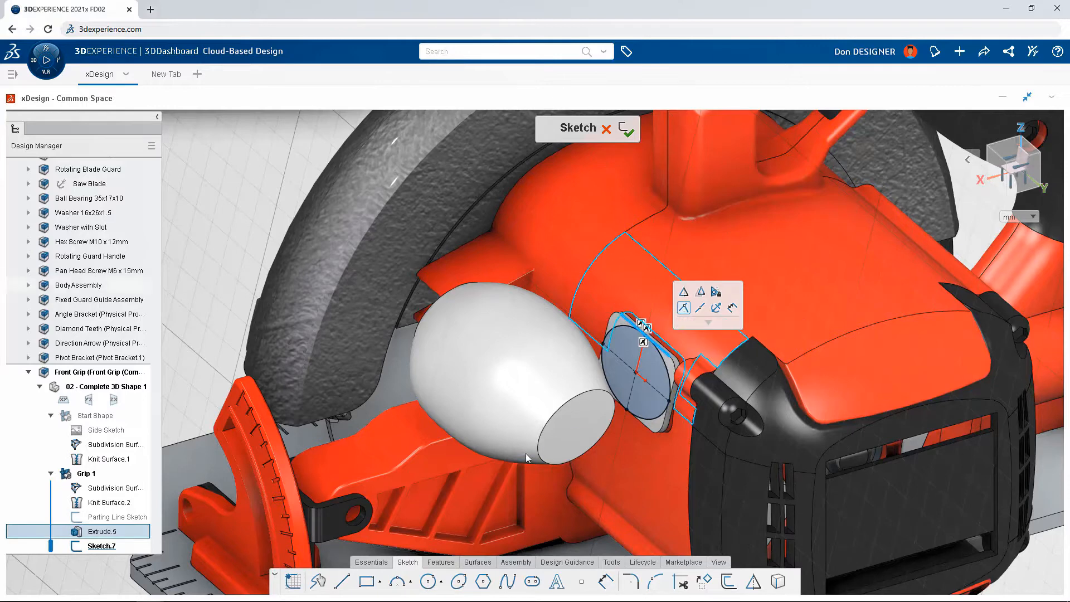
- Extrude the ellipse as an added solid with the Up To Next end condition so it reaches the grip
click(435, 563)
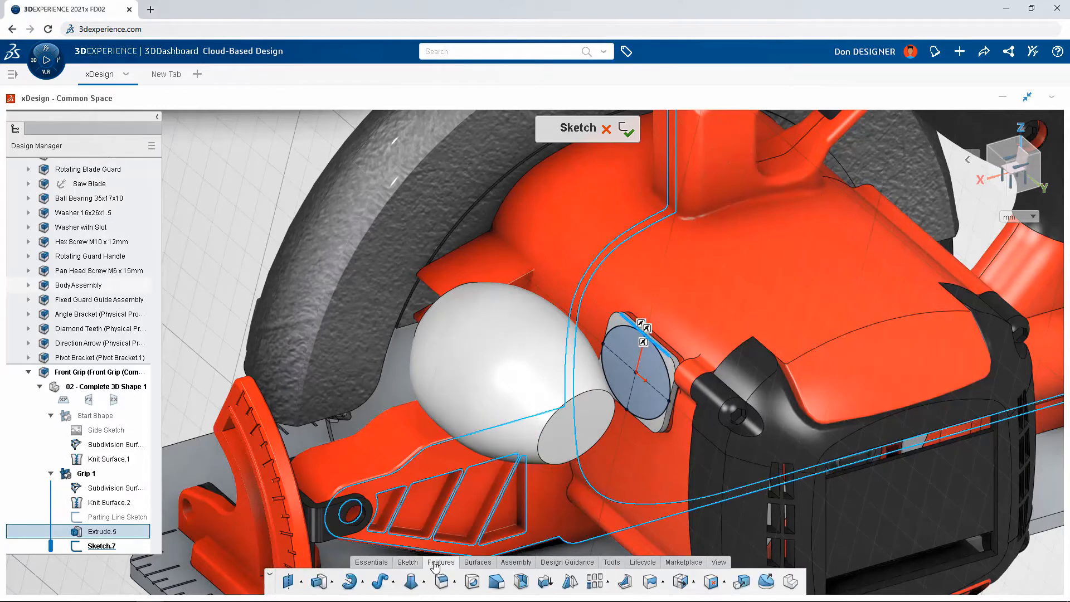
click(320, 582)
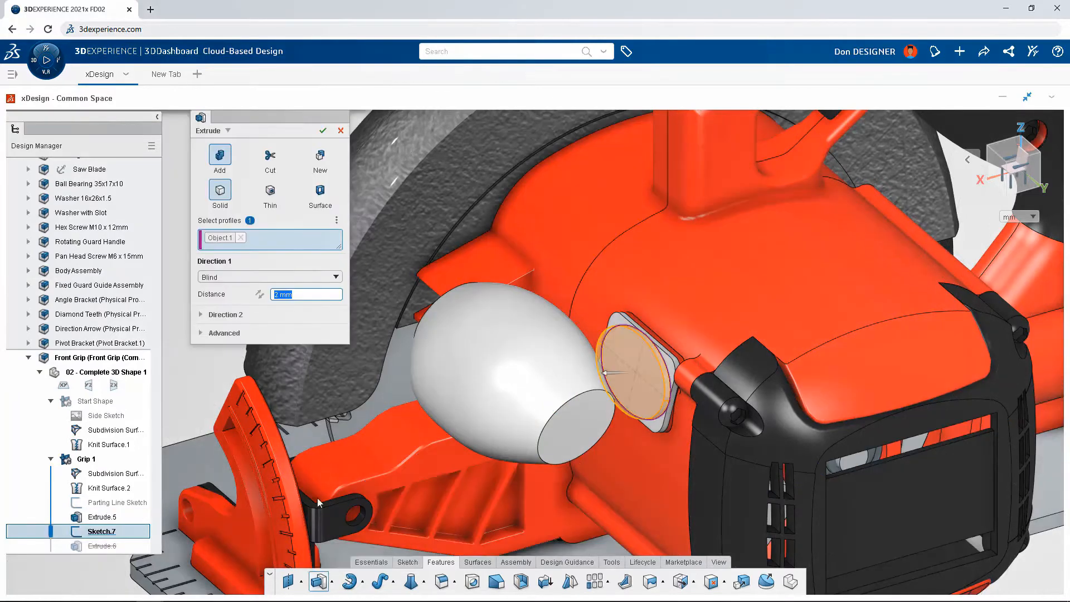
click(240, 278)
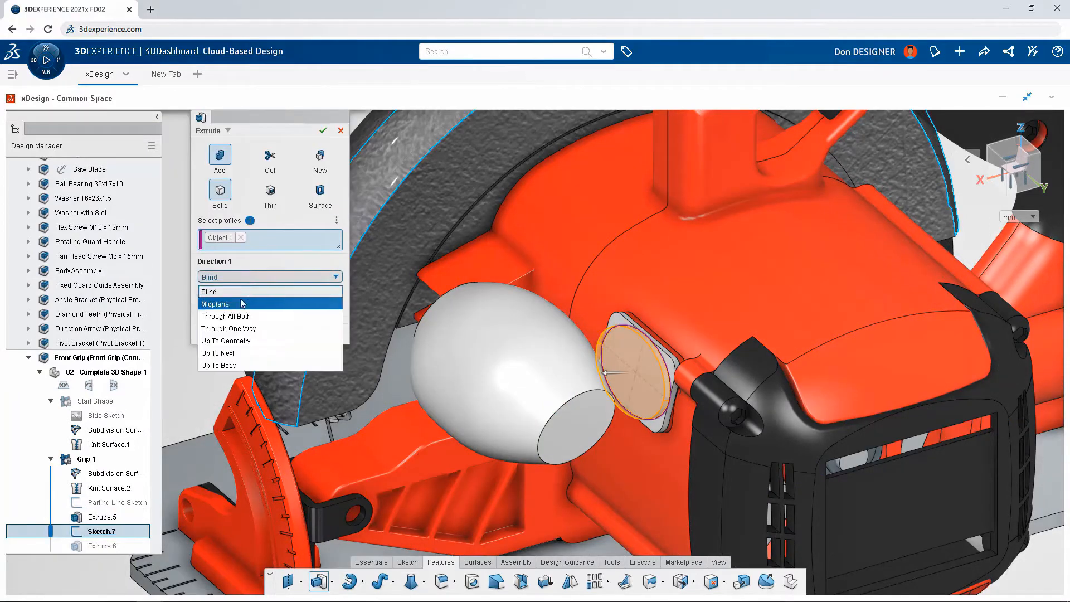
click(219, 353)
click(323, 133)
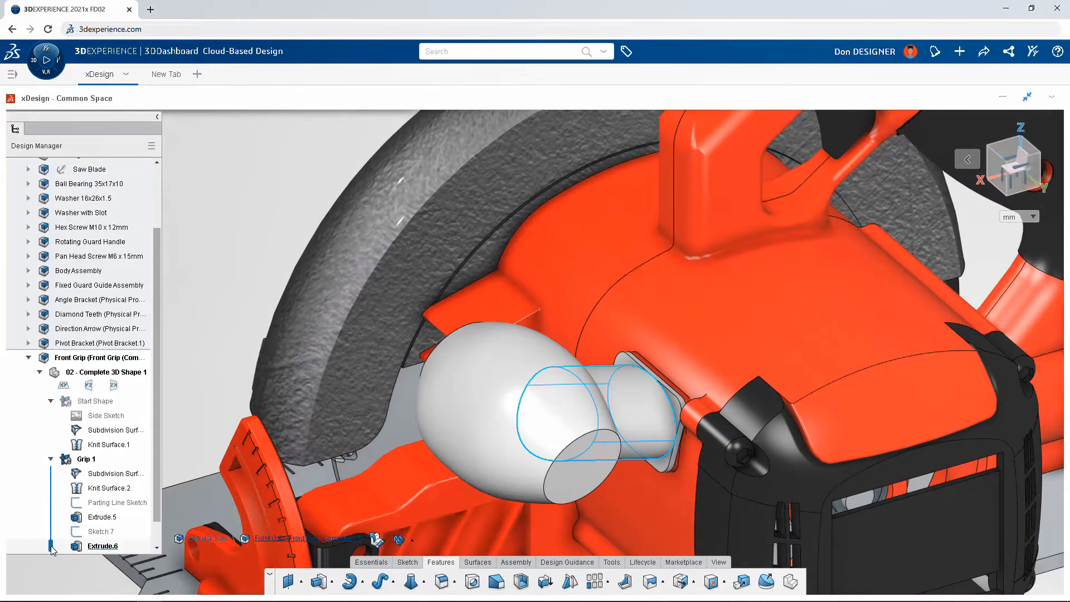
- Roll the Grip 1 history back to the pad extrusion and sketch a spline from the grip's parting line curve to the pad's upper edge
drag(51, 549, 51, 517)
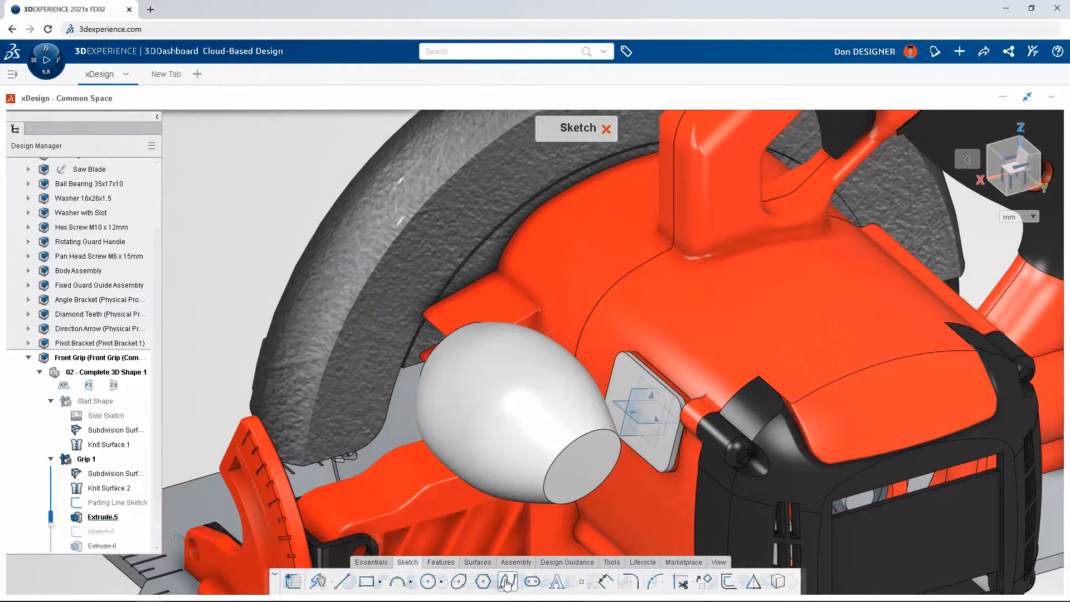
click(636, 394)
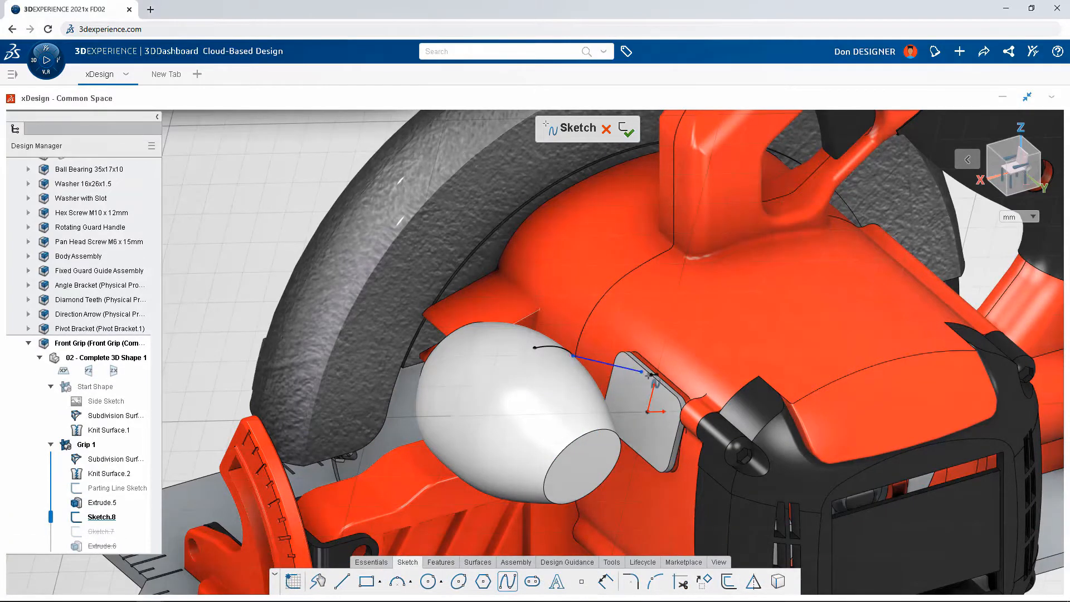
click(653, 375)
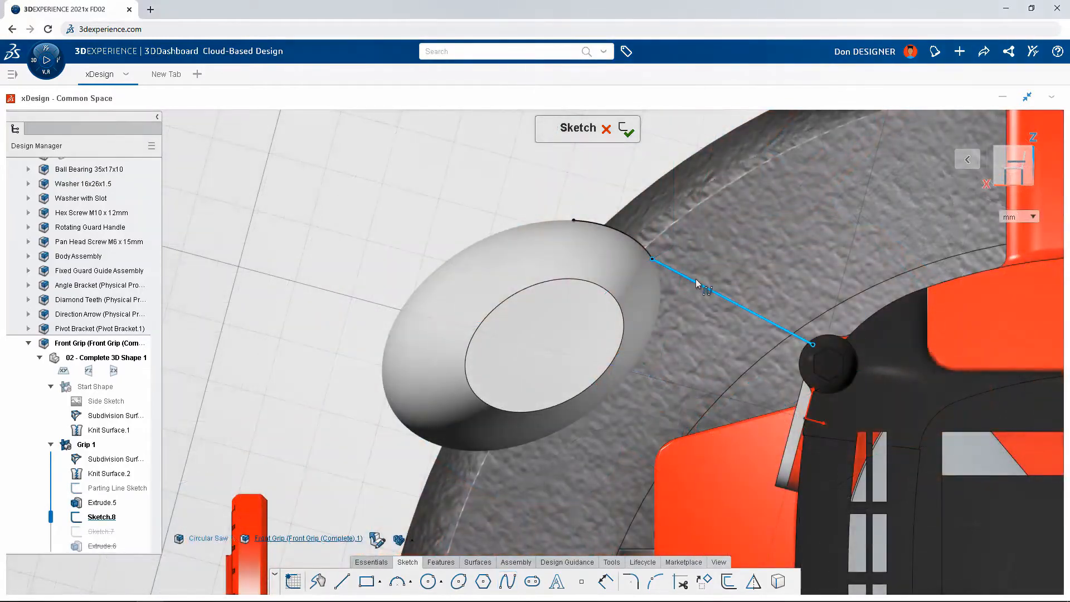
- Bend the spline downward, constrain its grip-end handle tangent to the parting line curve and its pad-end handle horizontal, and finish the sketch
click(696, 280)
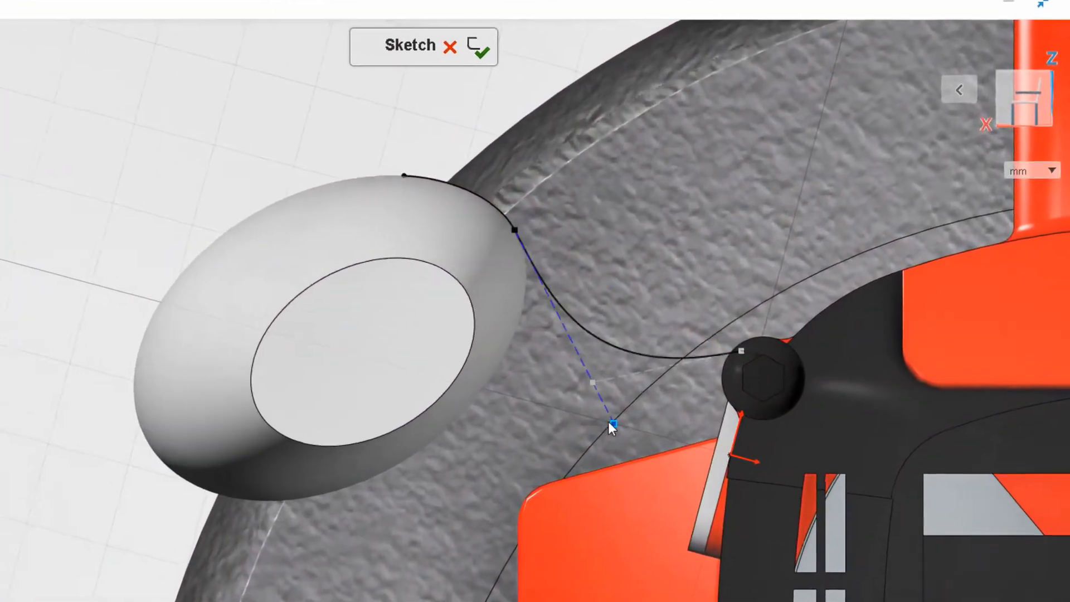
drag(718, 396, 718, 391)
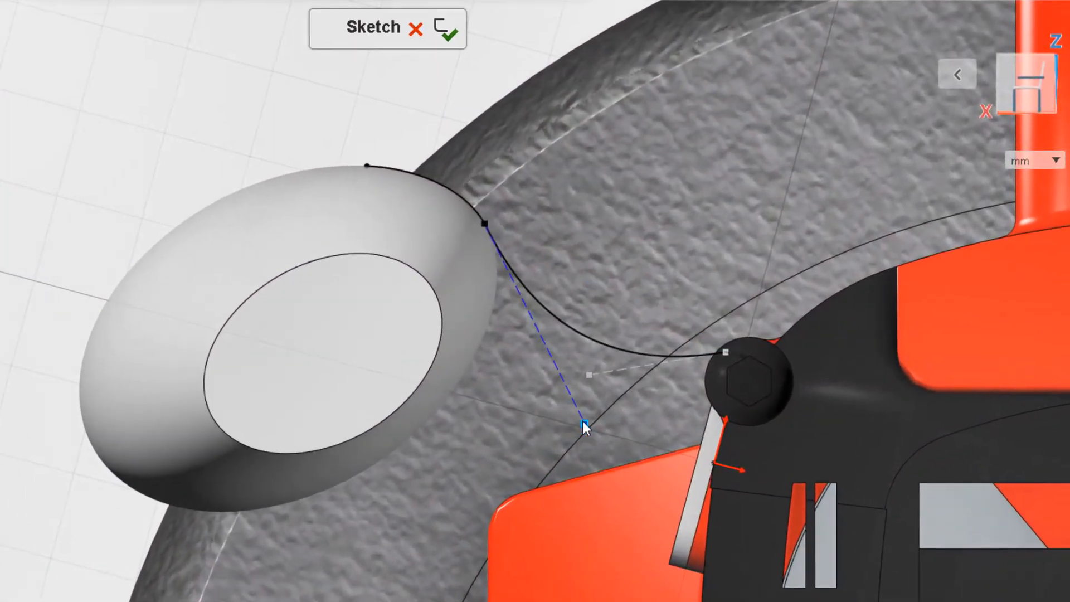
click(564, 385)
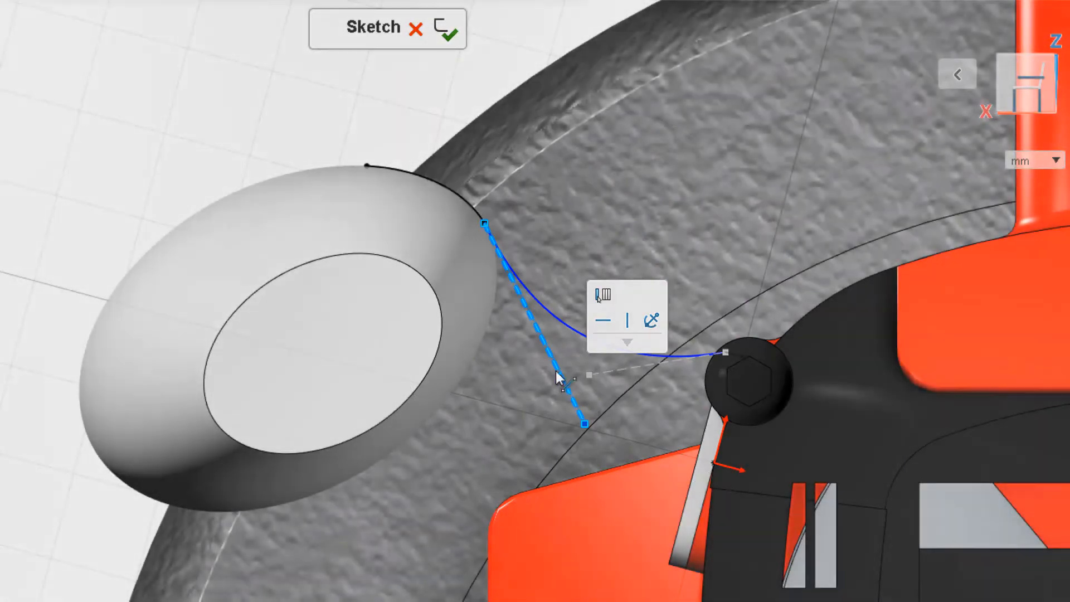
click(463, 204)
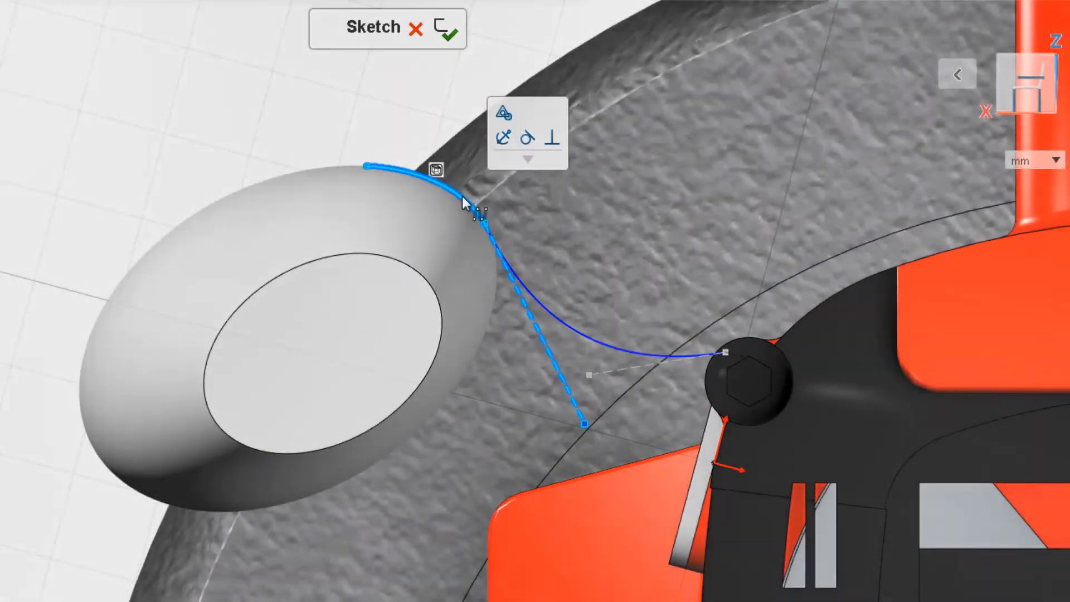
click(526, 139)
click(626, 365)
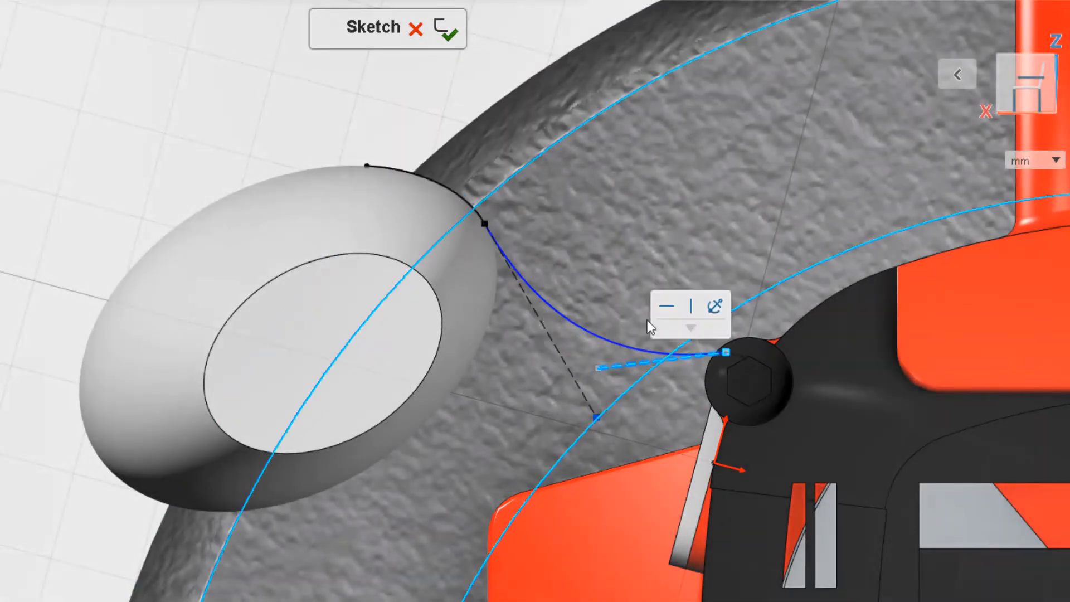
click(667, 308)
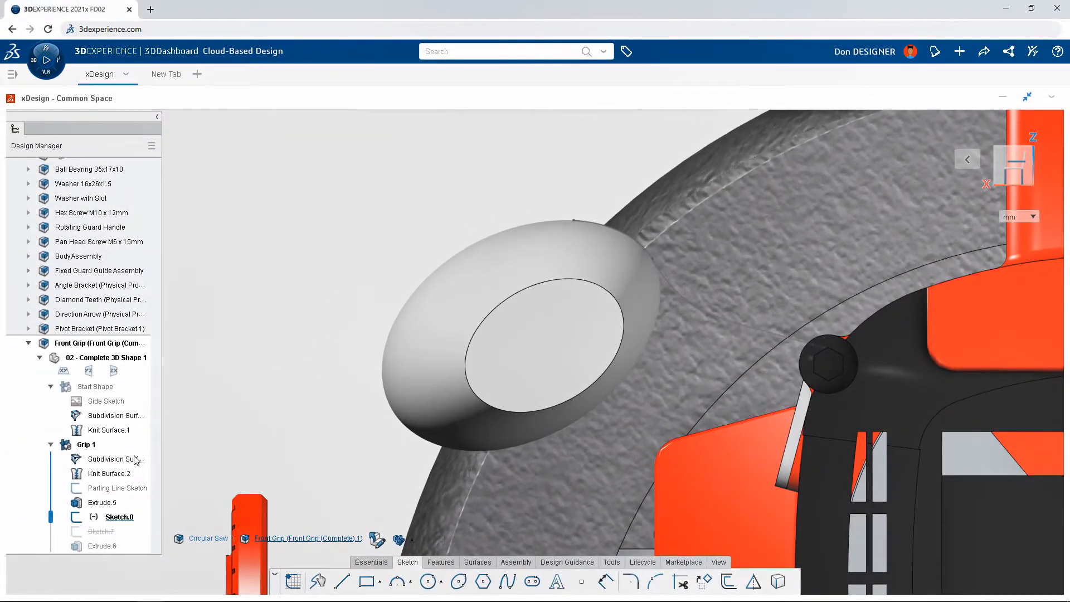
- Roll the history forward to the arm extrusion and convert it into an added solid sweep along the spline path
drag(54, 537, 53, 554)
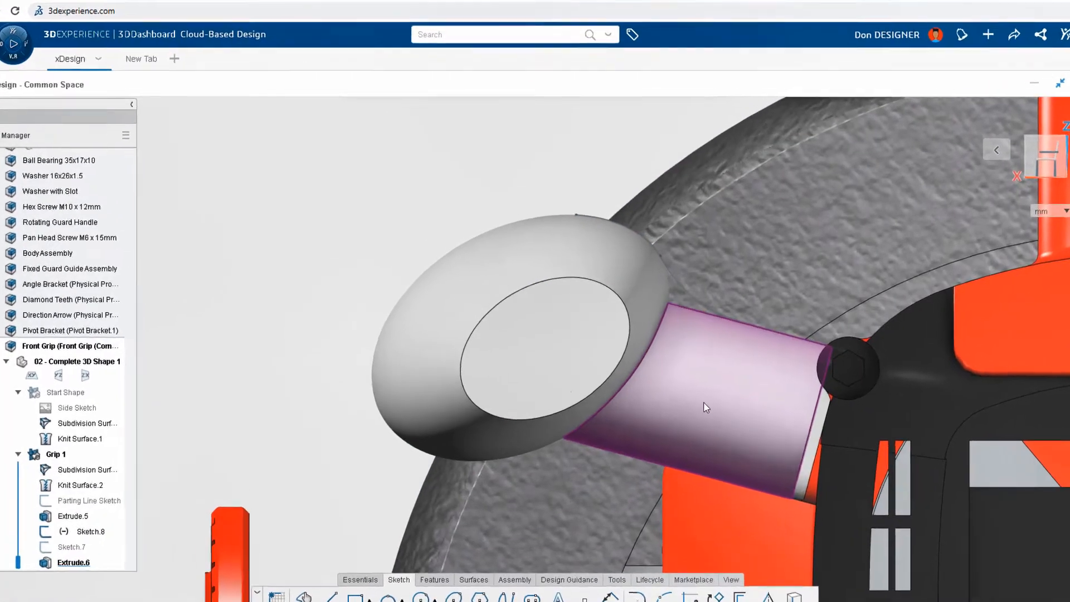
double_click(693, 396)
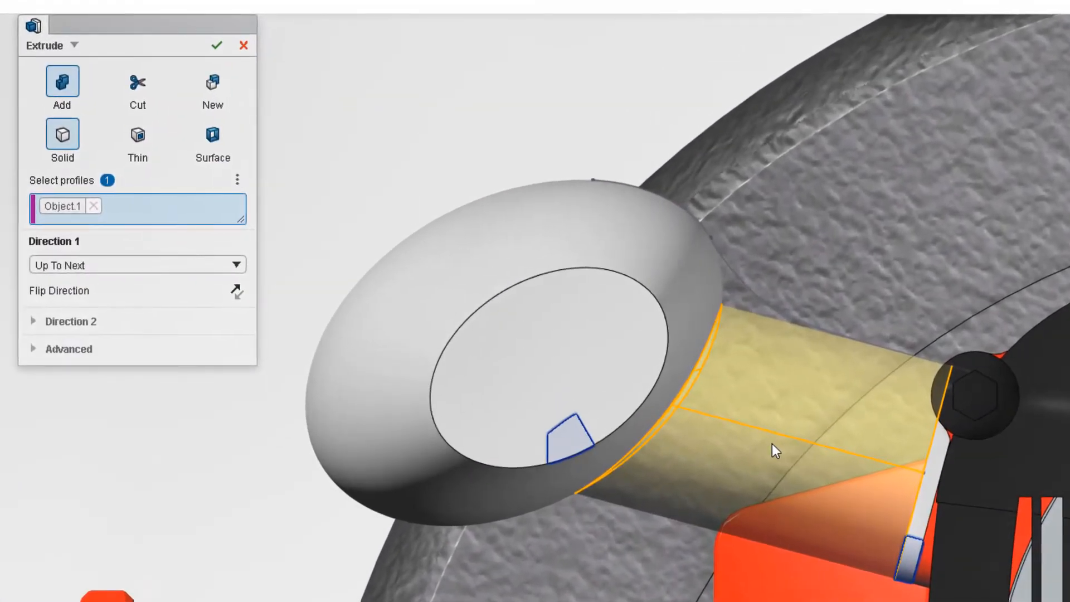
click(82, 49)
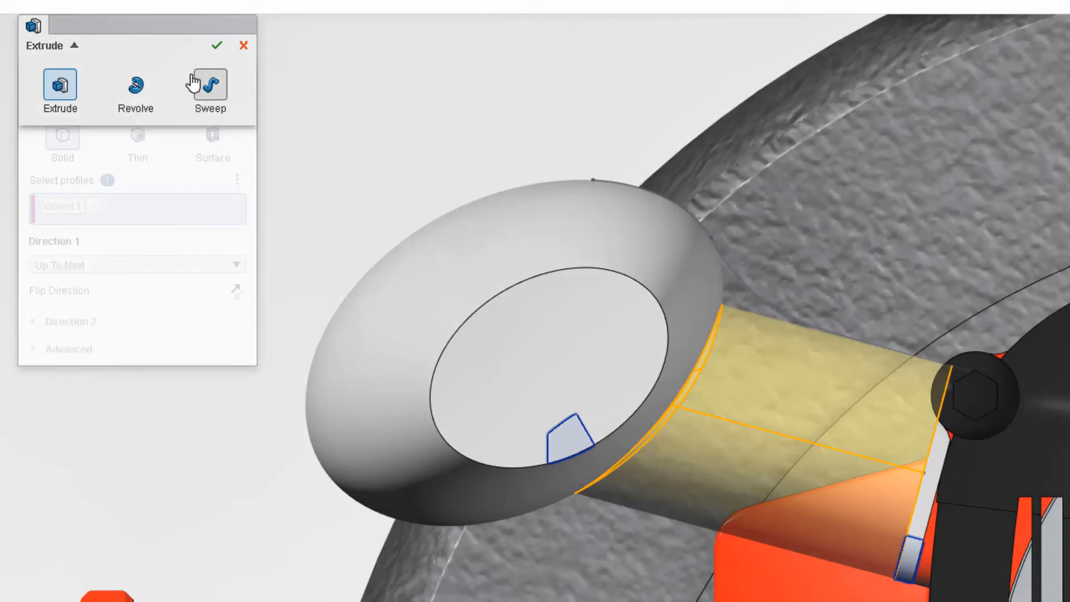
click(195, 81)
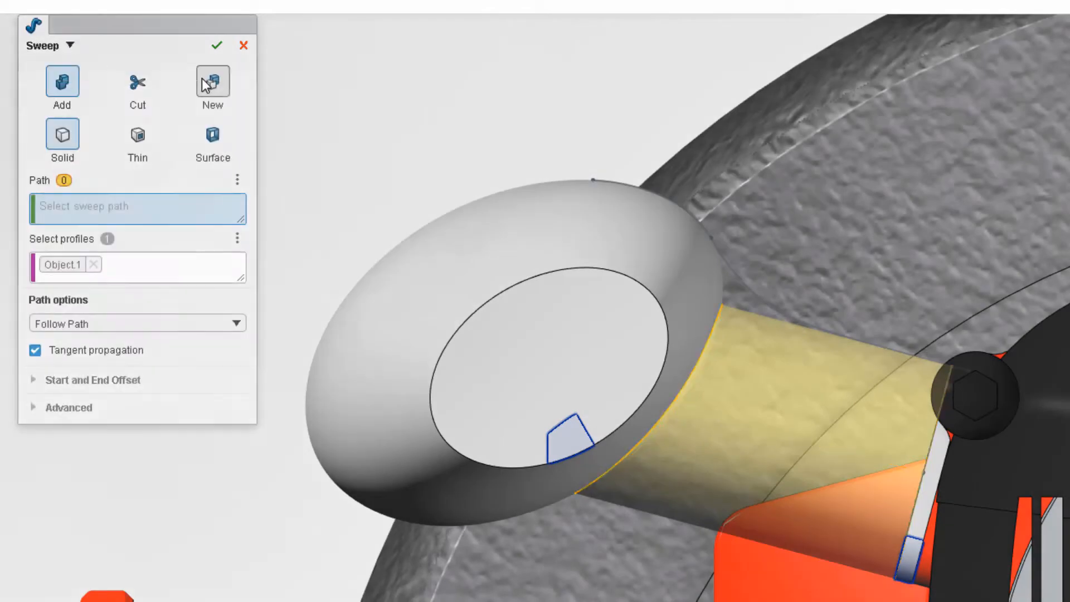
click(735, 269)
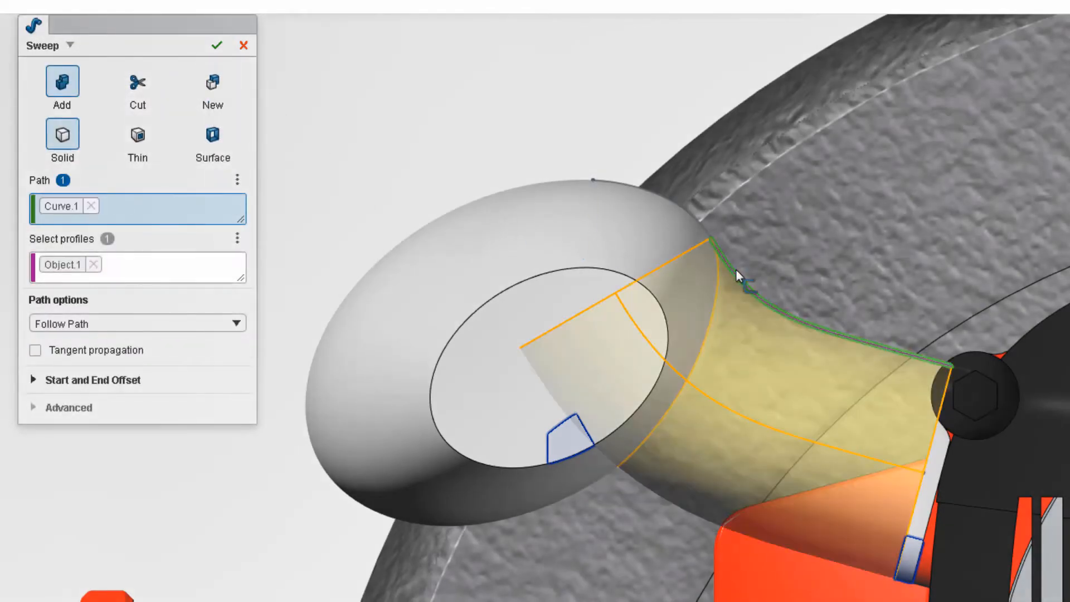
click(217, 47)
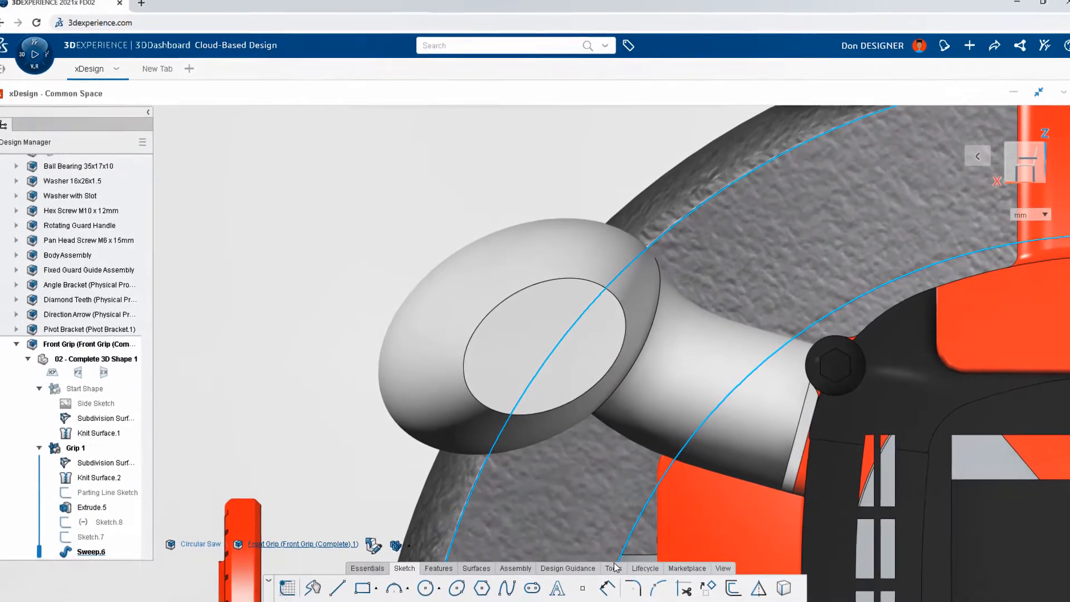
- Run a draft analysis of the grip with the xy plane as pull direction and parting line analysis enabled
click(613, 568)
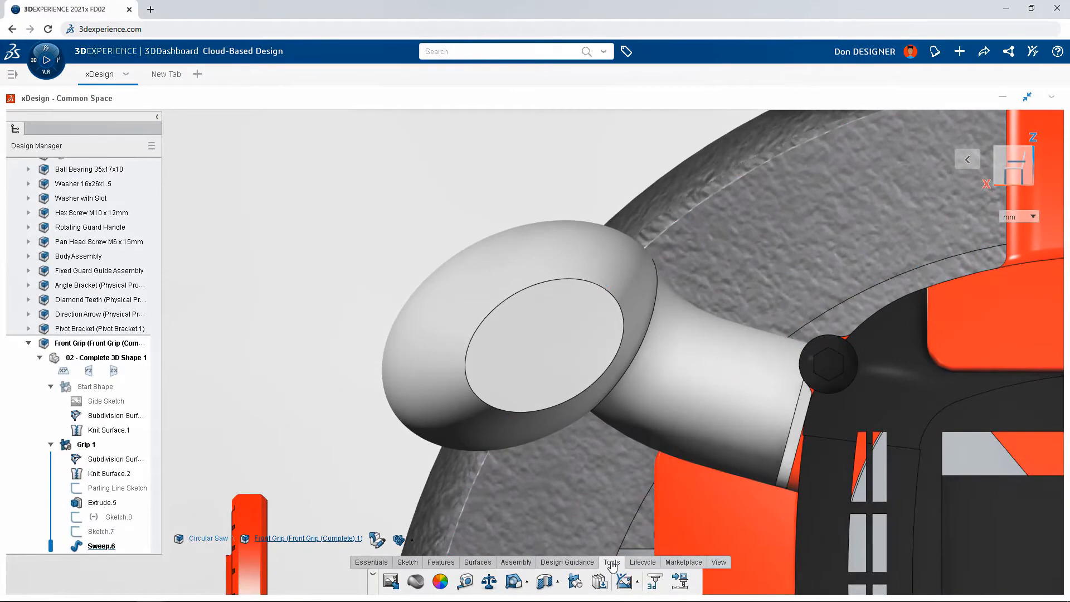
click(513, 581)
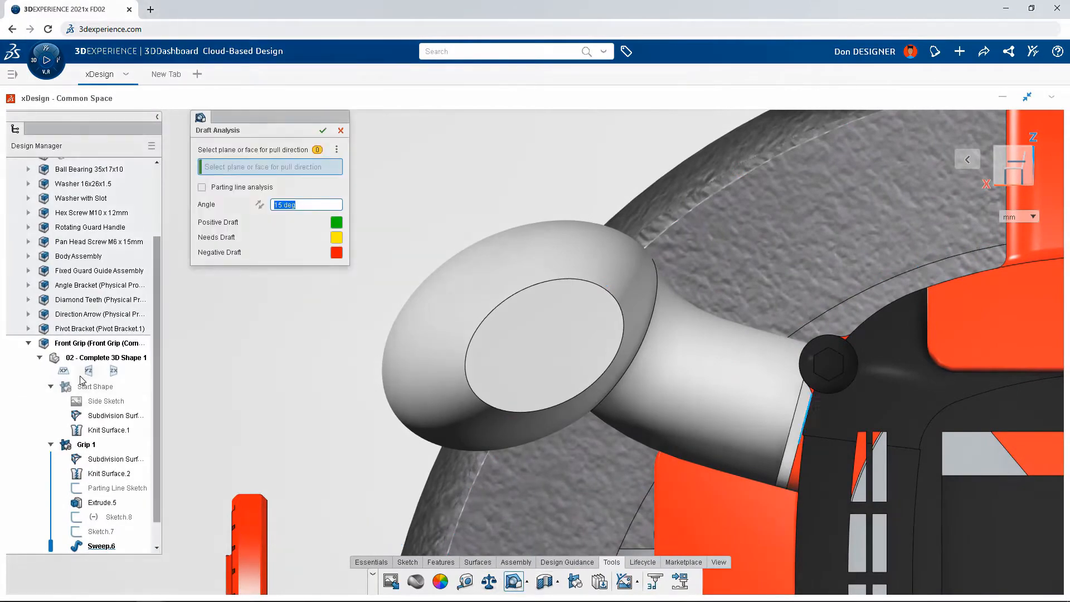
click(63, 370)
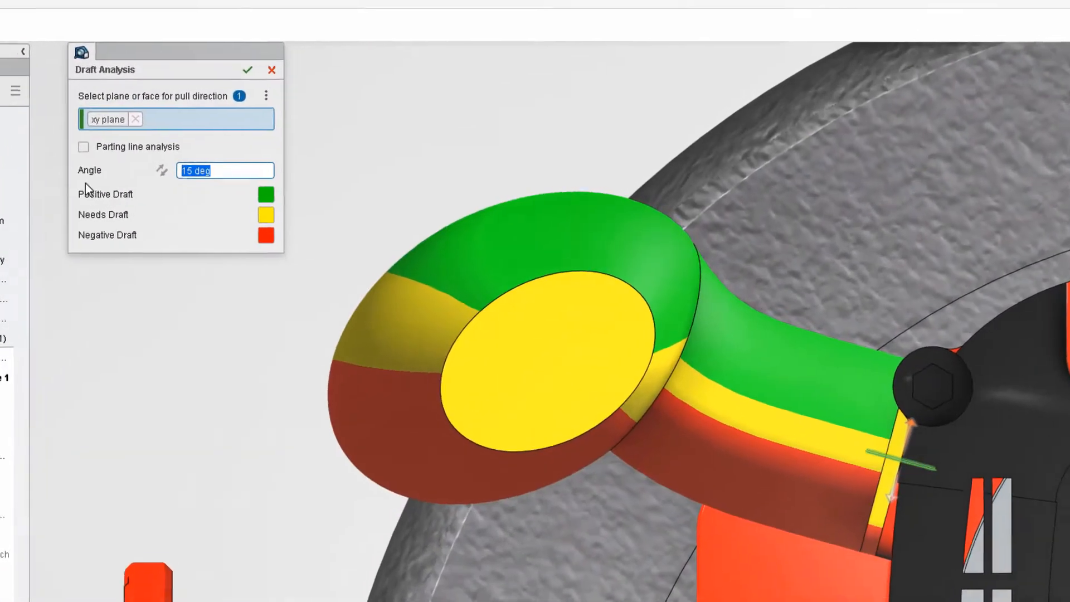
click(83, 147)
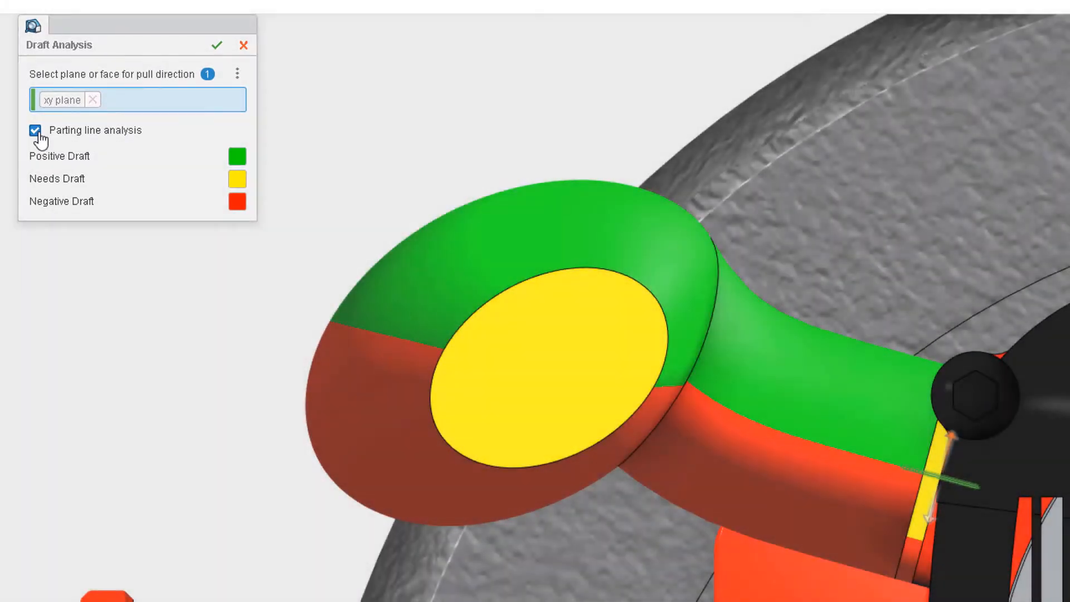
click(217, 45)
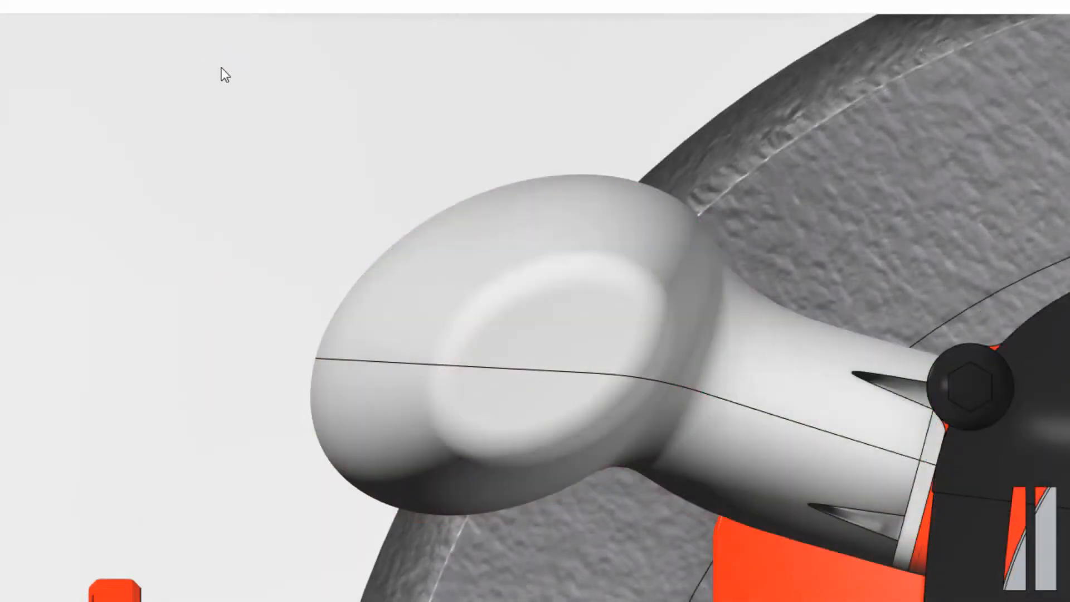
- Make linked bodies from the two split grip halves, each in its own separate new Ordered Geometrical Set
click(571, 209)
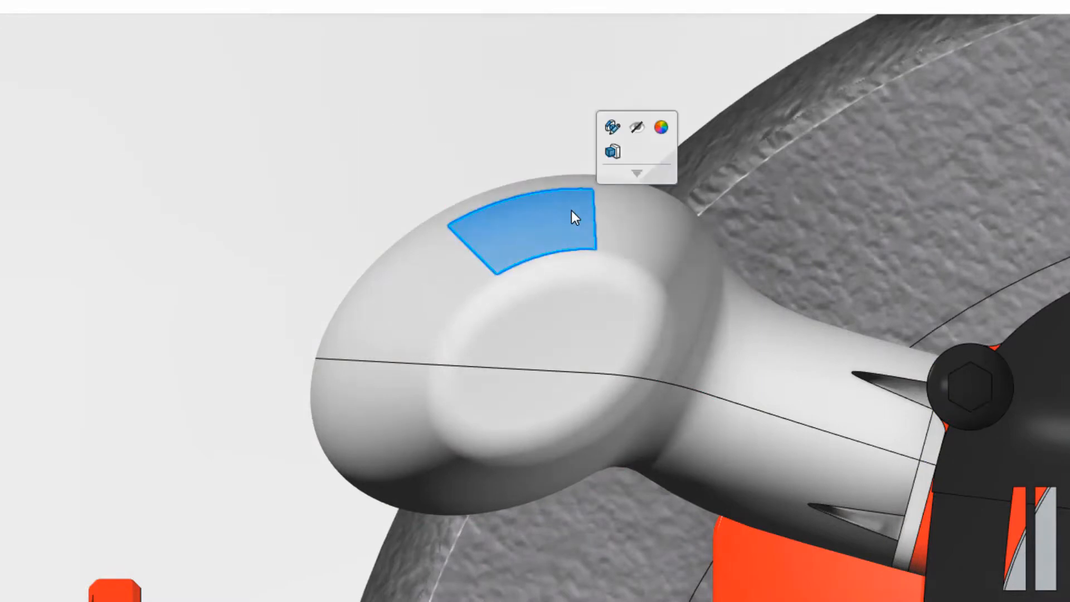
ctrl+click(504, 436)
click(566, 397)
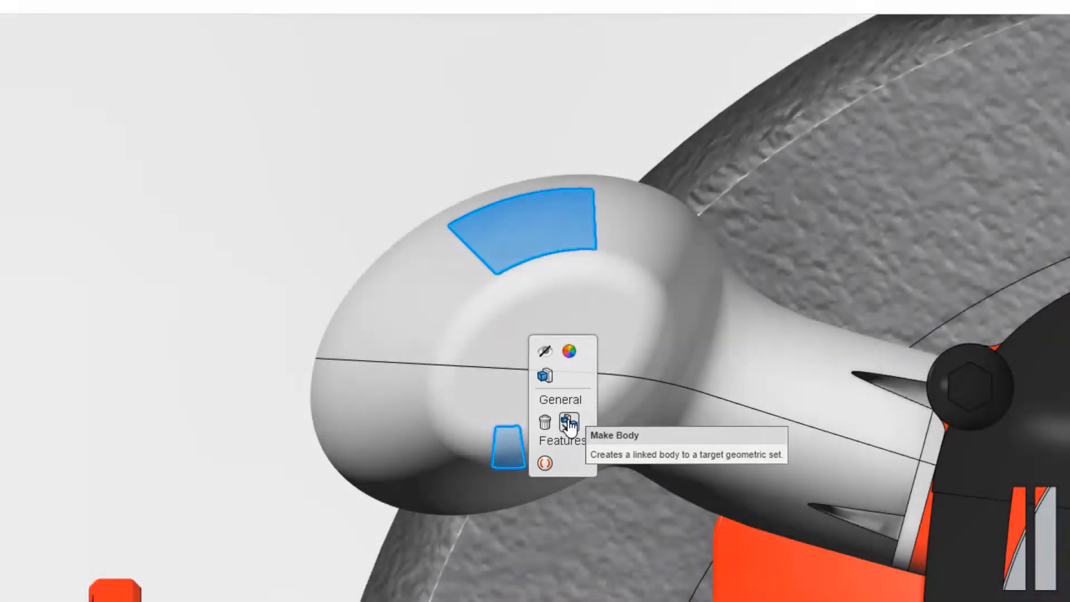
click(568, 422)
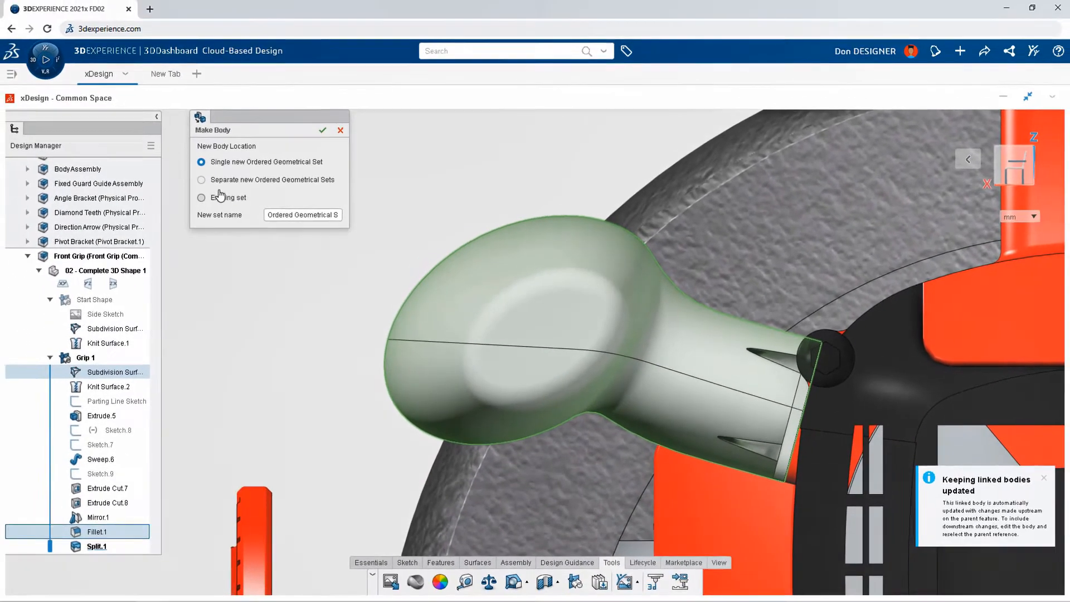
click(202, 180)
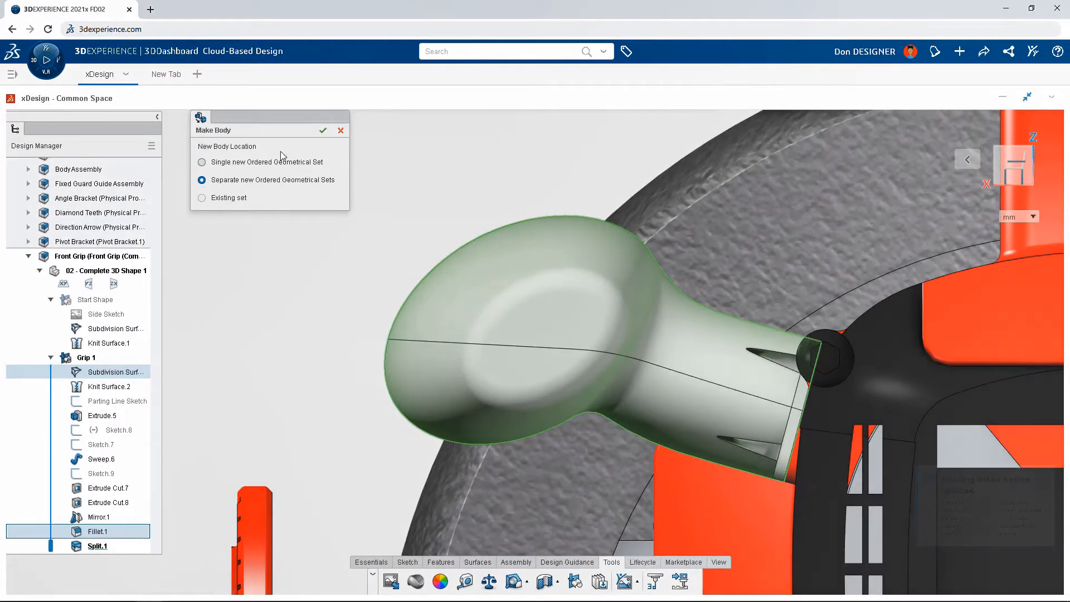
click(322, 130)
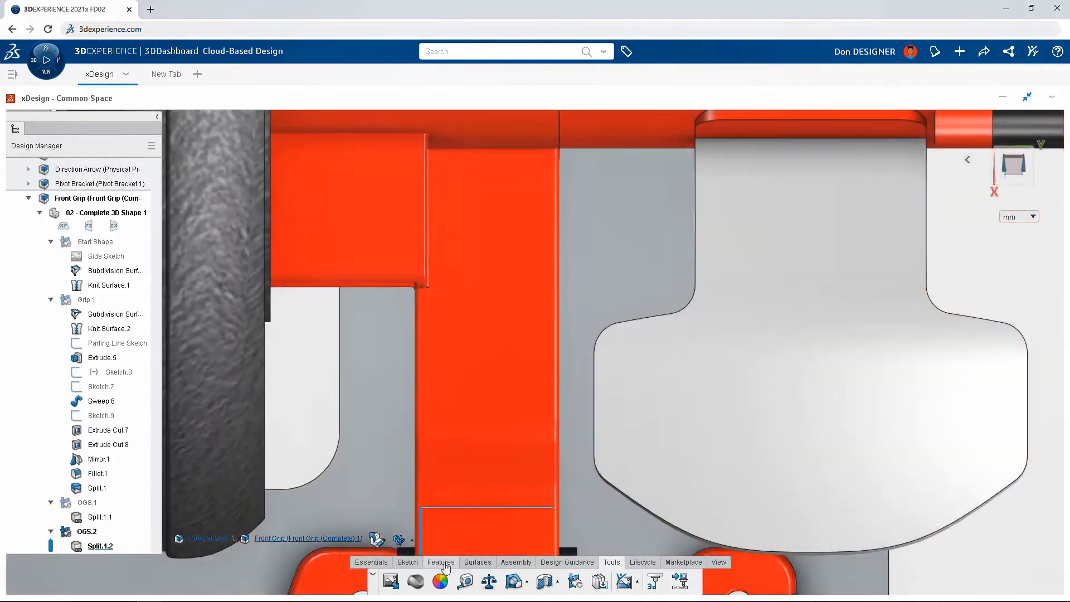
- Shell the OGS.2 grip half one way to 2 mm thickness with tangent propagation, removing its flat parting face
click(440, 562)
click(522, 582)
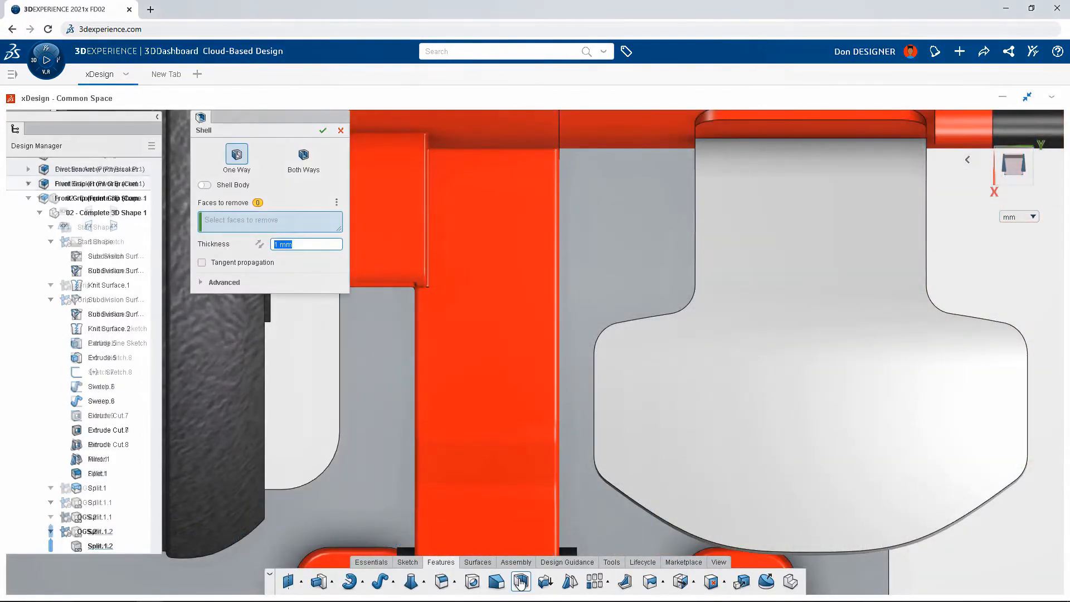
click(202, 263)
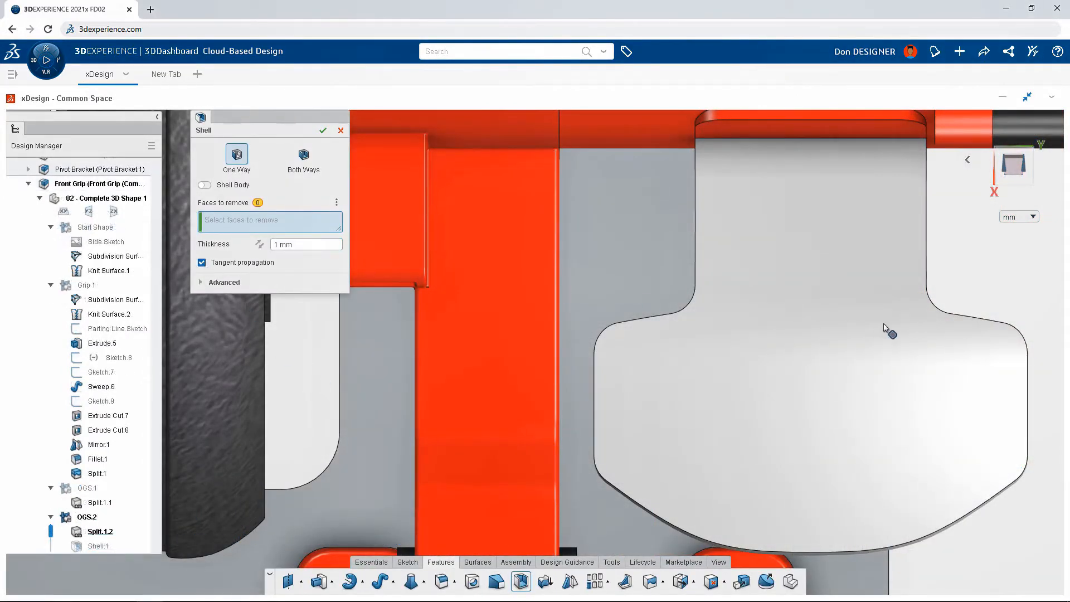
click(974, 337)
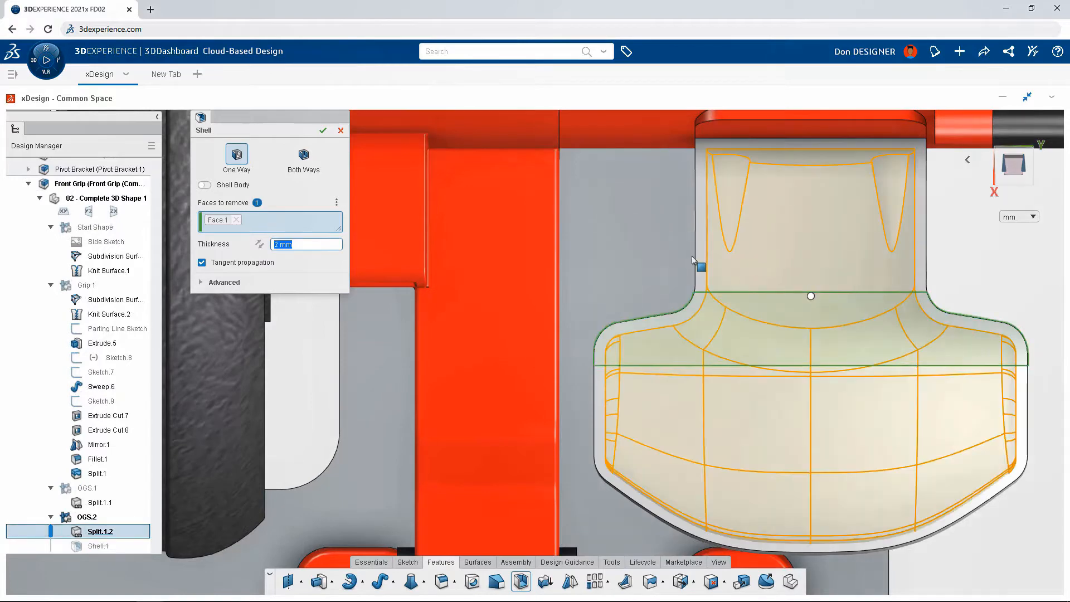
click(324, 132)
- Create a 2 mm midplane rib inside the shelled grip half from the sketched arc, oriented parallel to the sketch plane
shift+middle_drag(357, 393, 360, 485)
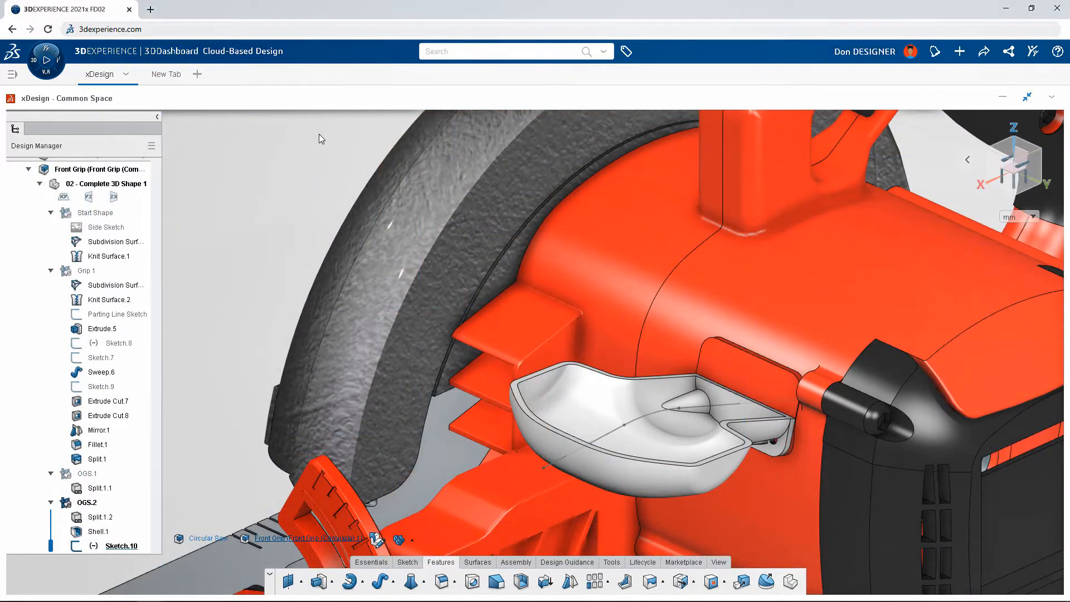
click(625, 582)
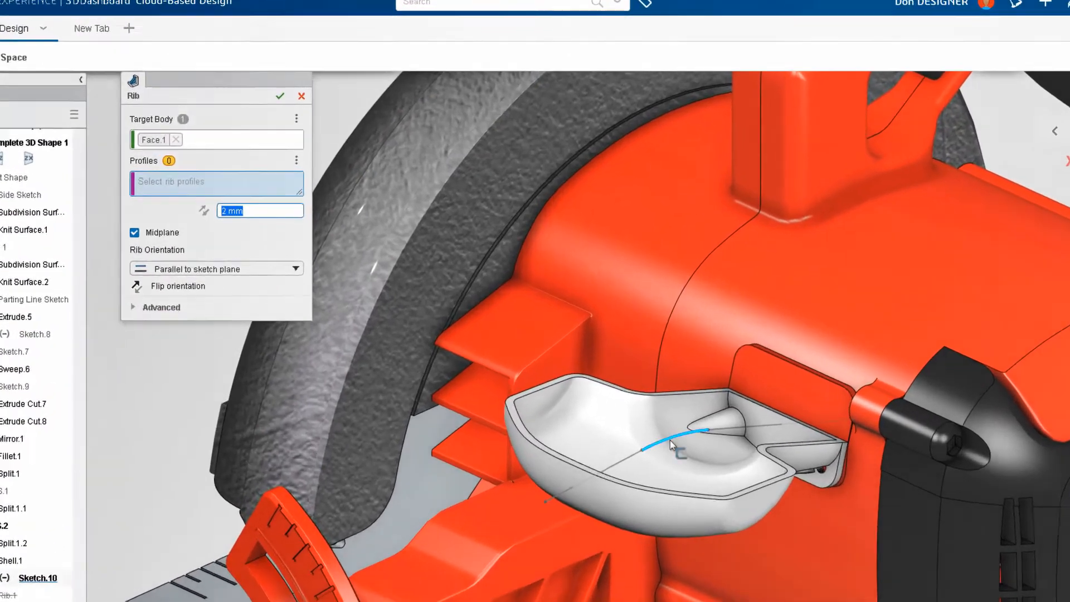
click(646, 417)
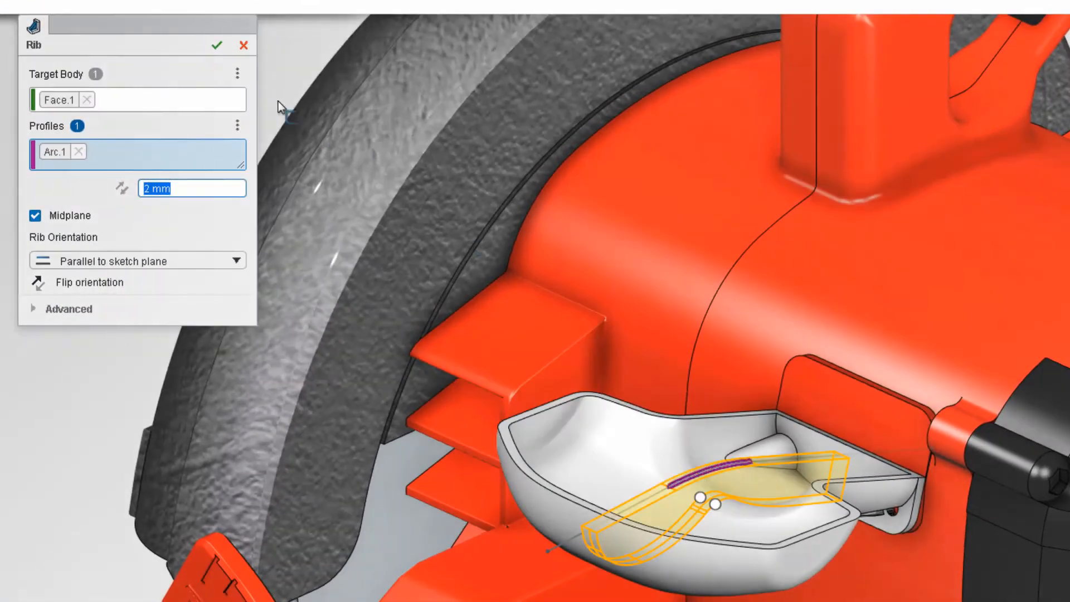
click(216, 45)
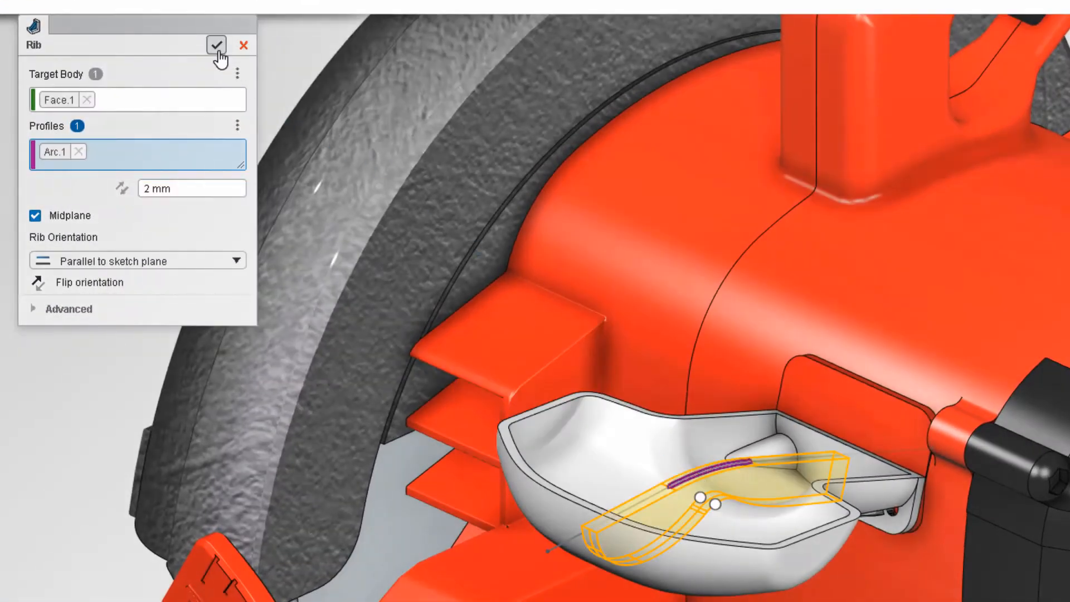
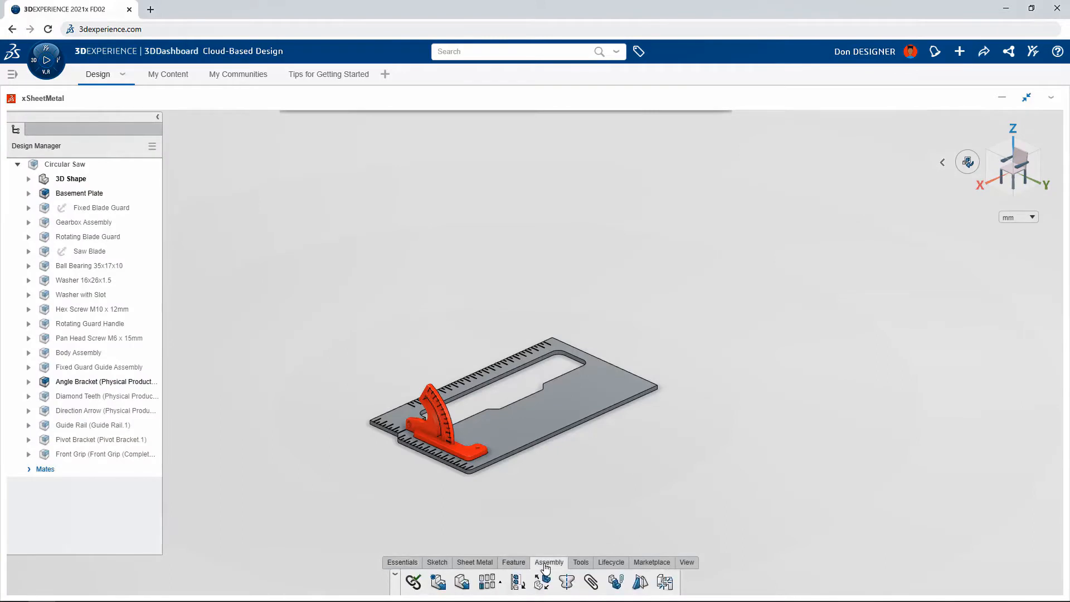
- Insert a new component named Base Plate into the Circular Saw assembly, placed at the origin and opened for editing
click(438, 582)
text(Base Plate)
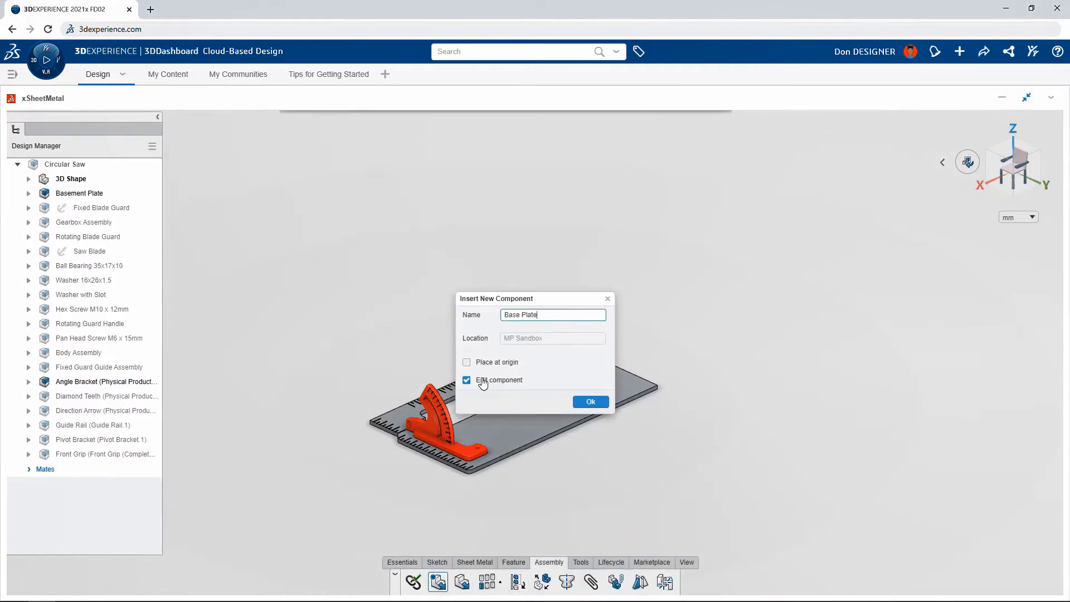
click(485, 363)
click(606, 411)
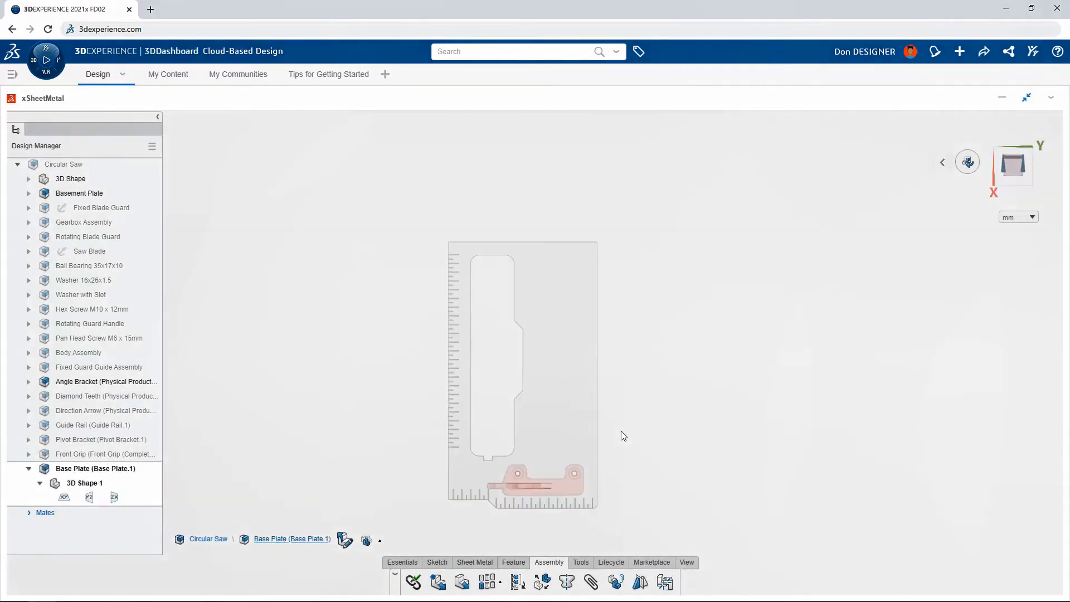
- Sketch on the Basement Plate face and convert the edges of its unmarked face (Face.2), leaving out the two bracket hole circles
click(564, 415)
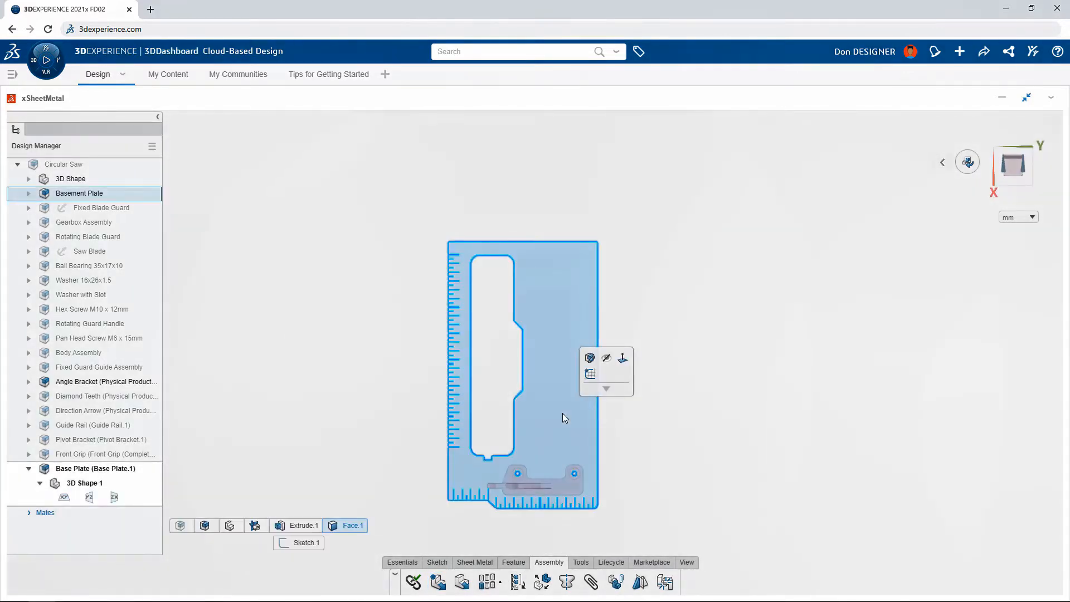
click(590, 374)
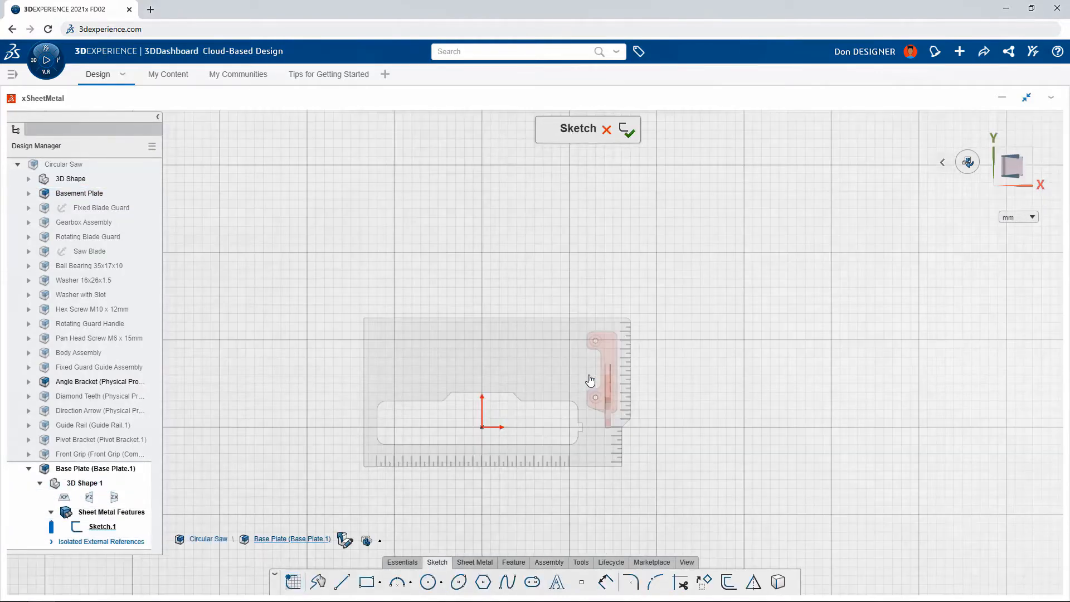
click(610, 323)
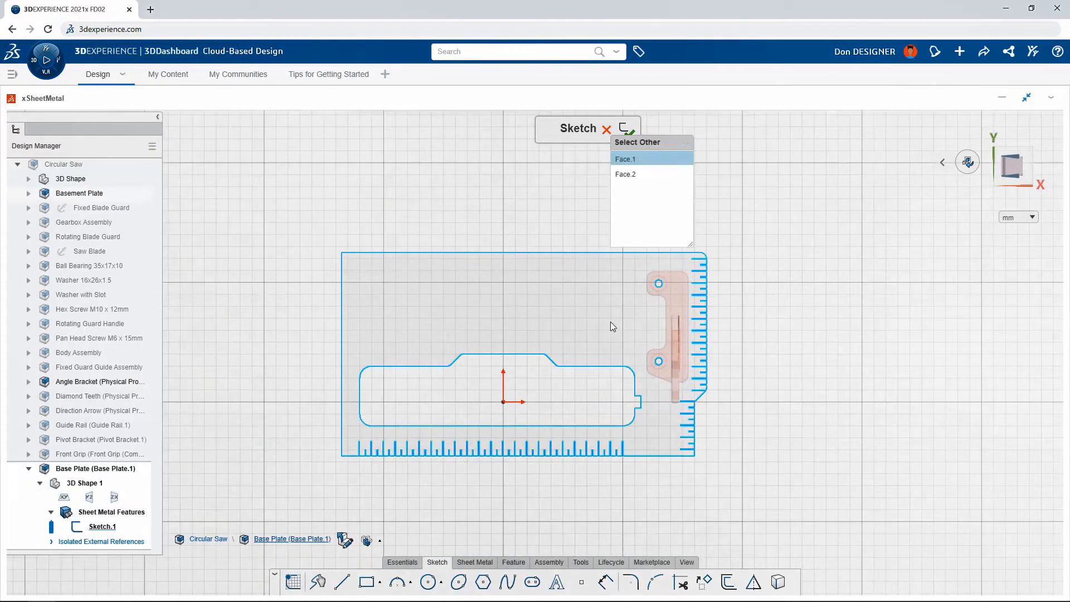
click(649, 174)
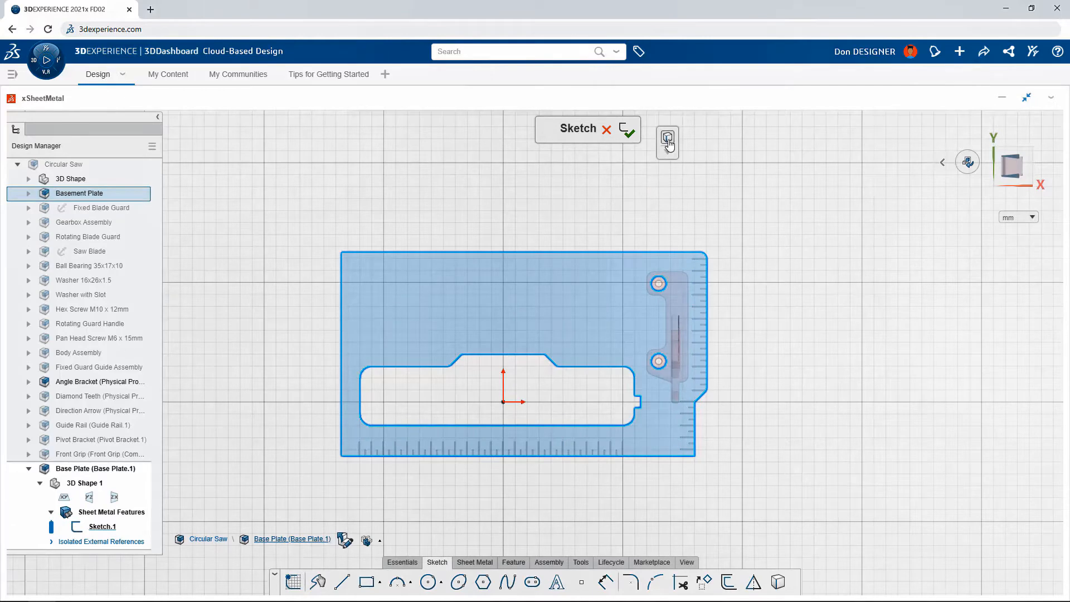
click(668, 143)
drag(643, 211, 681, 384)
key(Delete)
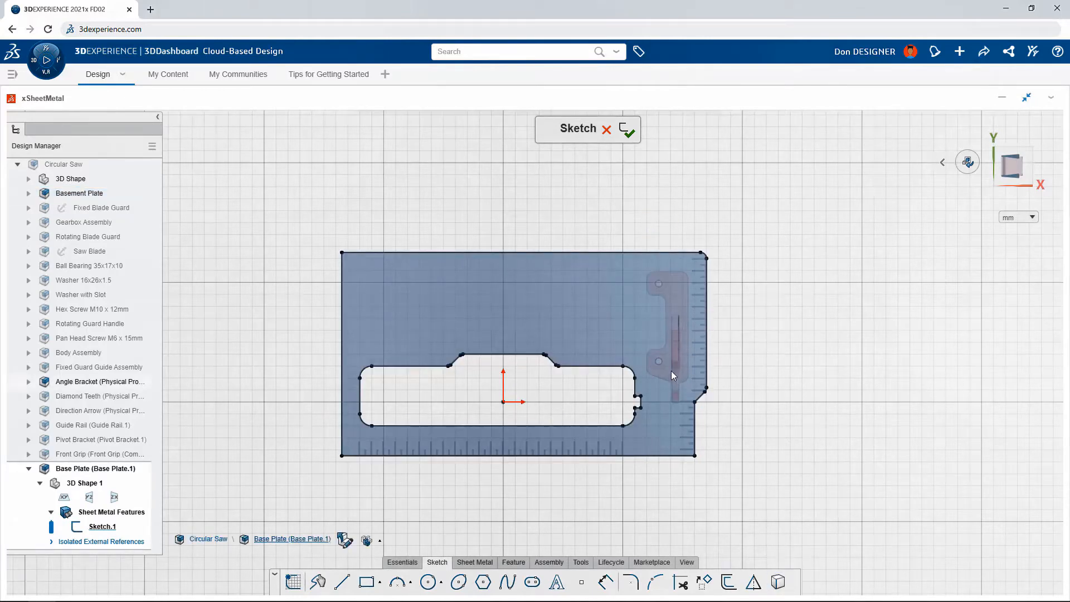
- Start a wall from the converted plate profile, with 2 mm thickness, 2 mm bend radius and the Tangent relief type
click(573, 298)
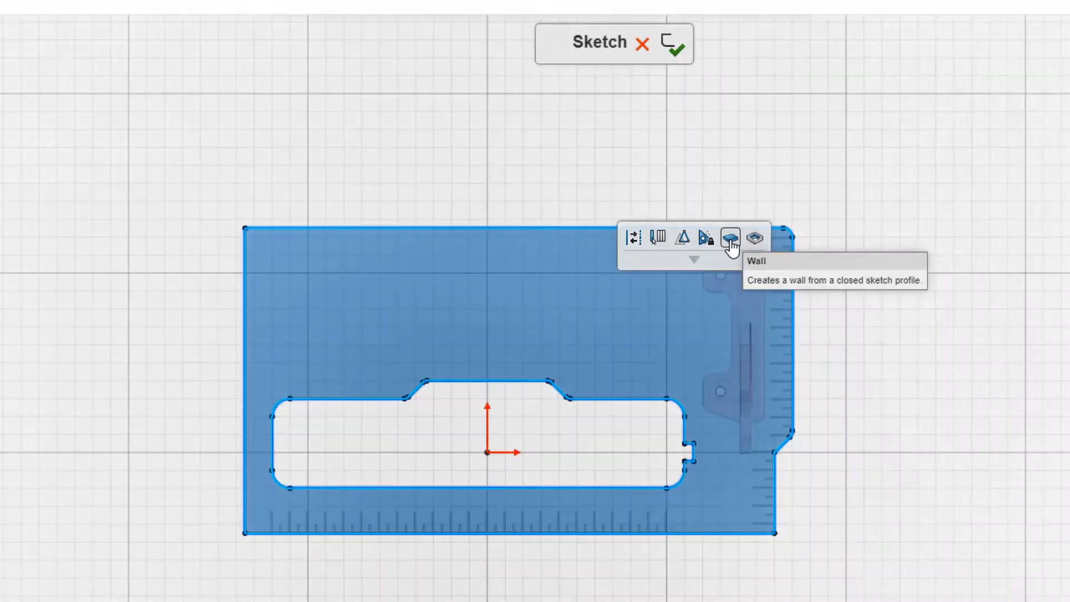
click(730, 239)
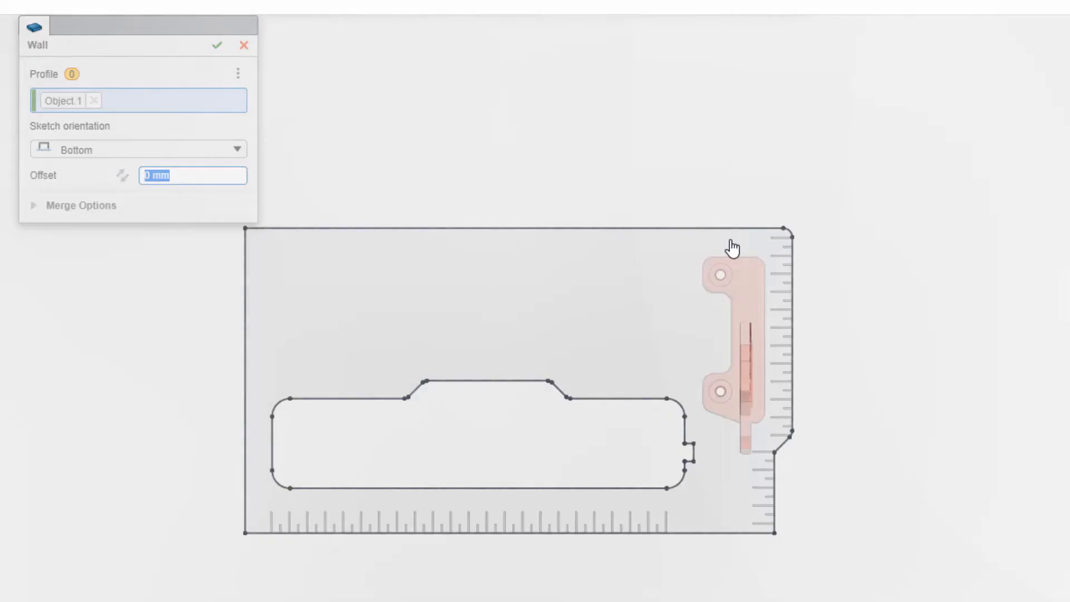
click(260, 126)
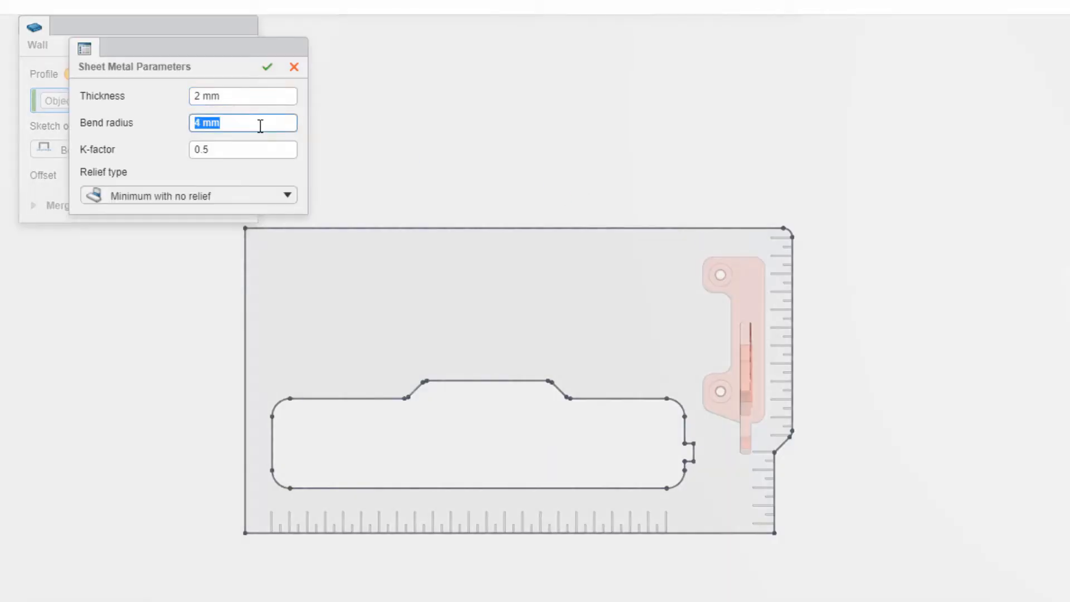
key(Return)
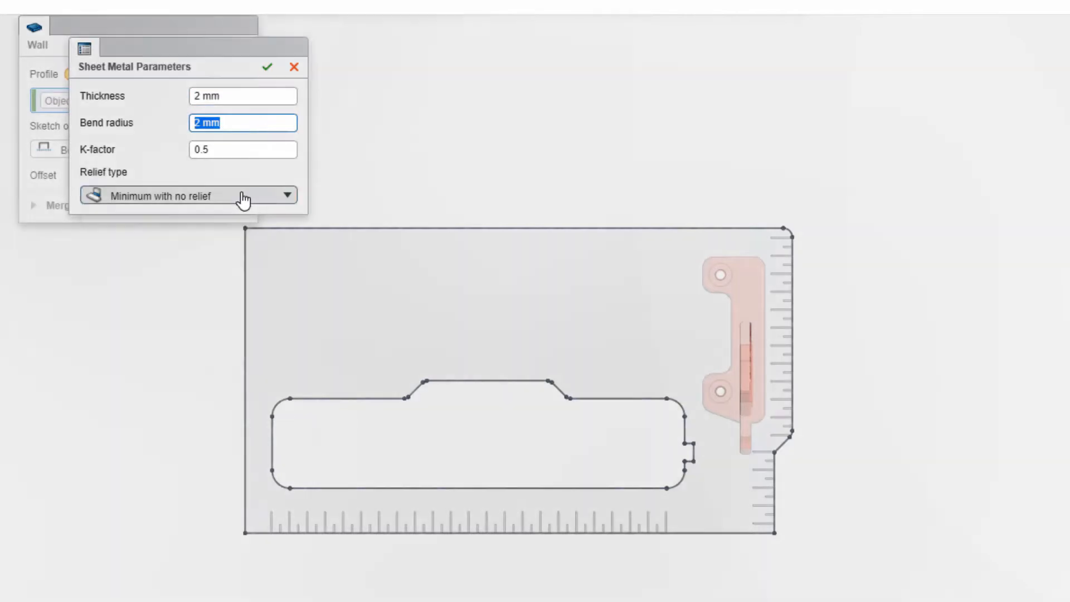
click(241, 199)
click(161, 291)
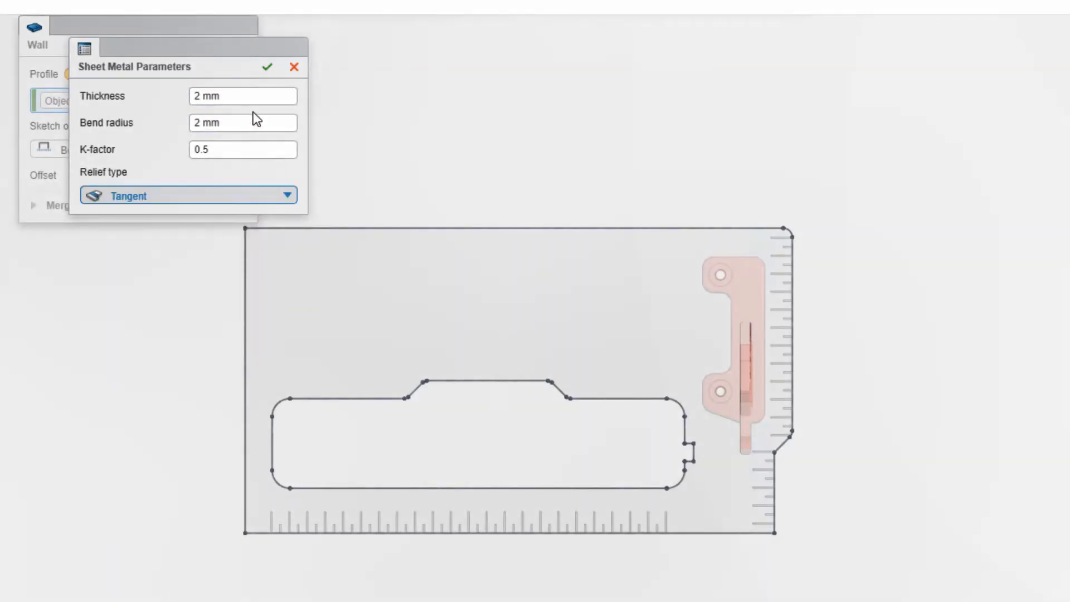
click(267, 66)
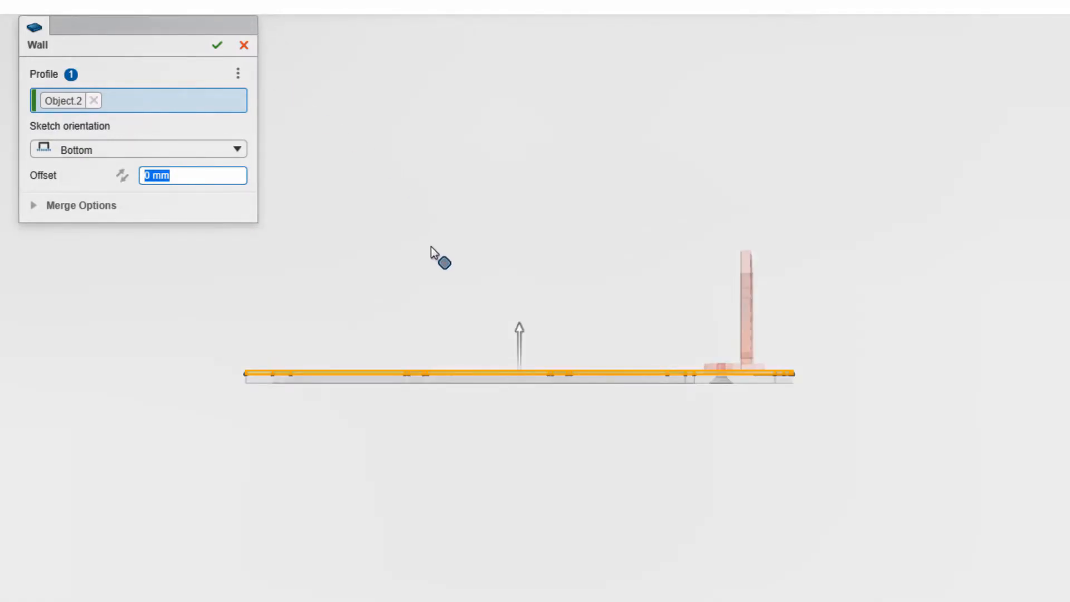
- Create the wall with its sketch orientation set to Top and hide the original Basement Plate
scroll(439, 199, up, 5)
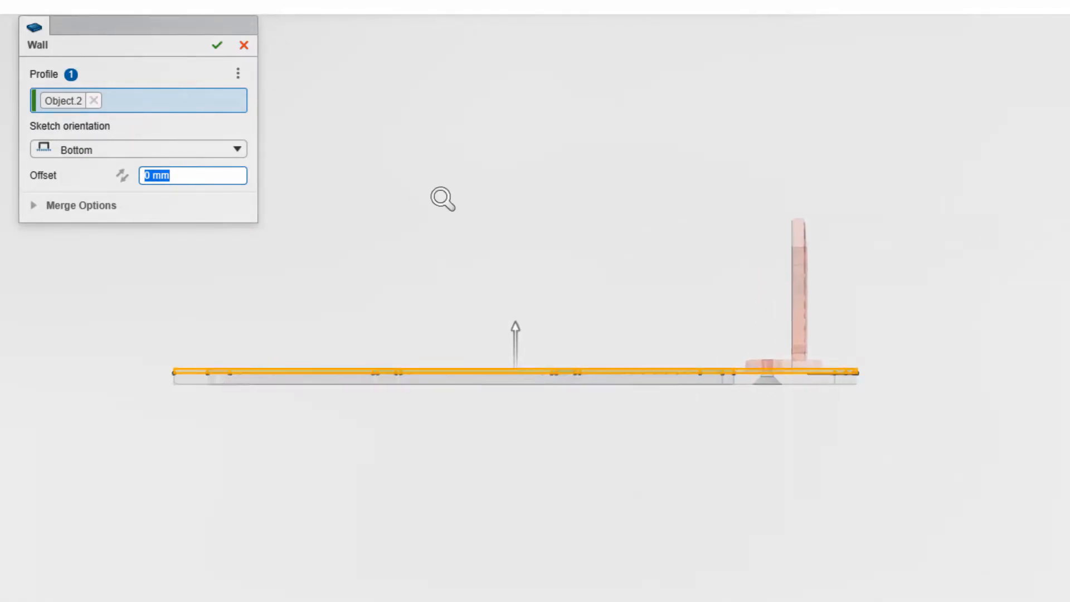
click(230, 148)
click(202, 208)
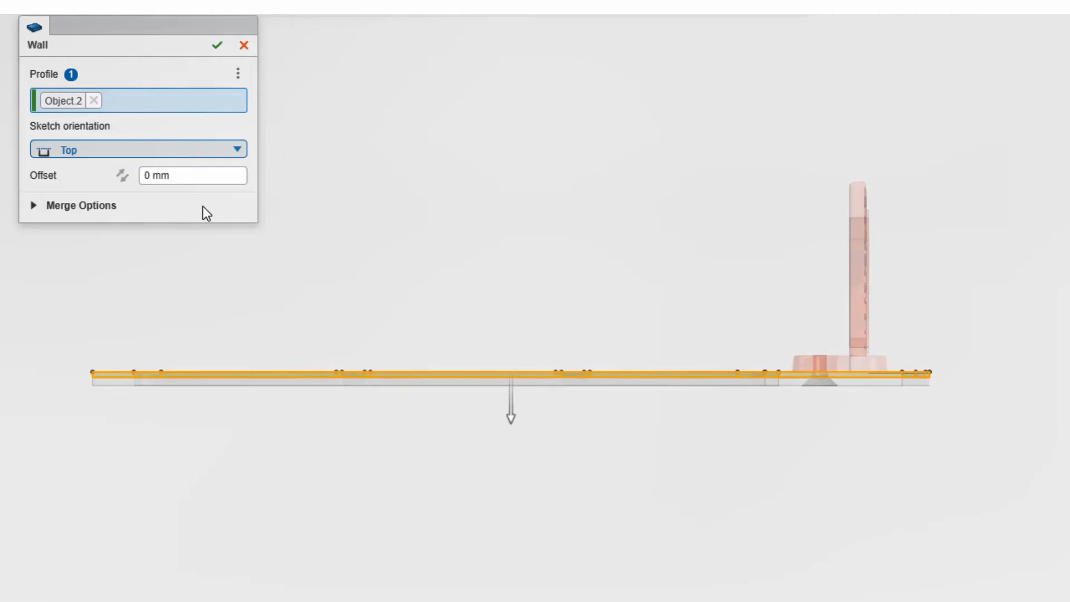
click(218, 47)
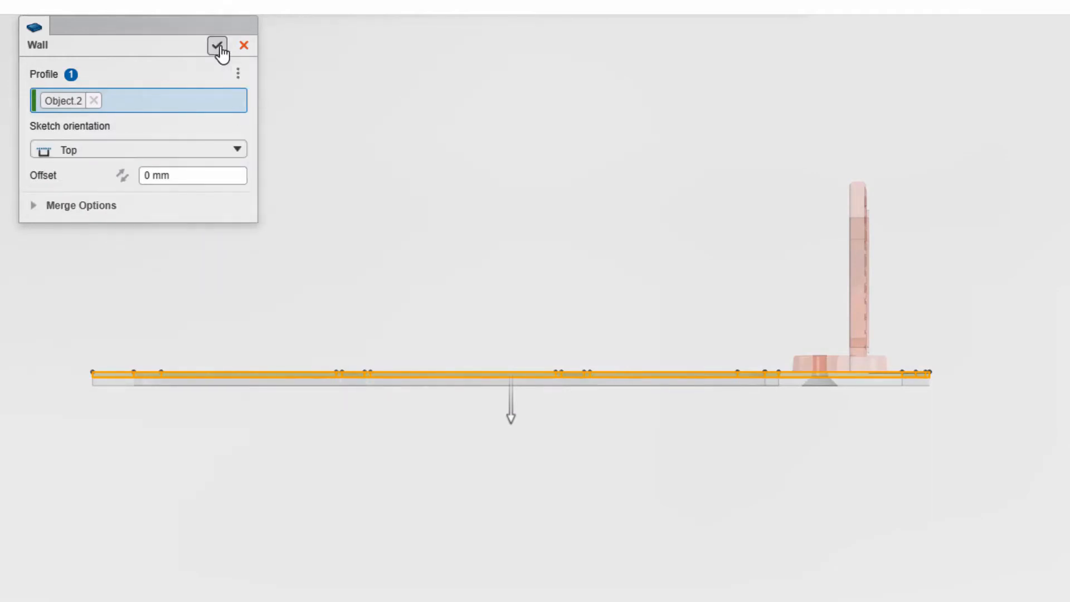
click(502, 386)
click(567, 333)
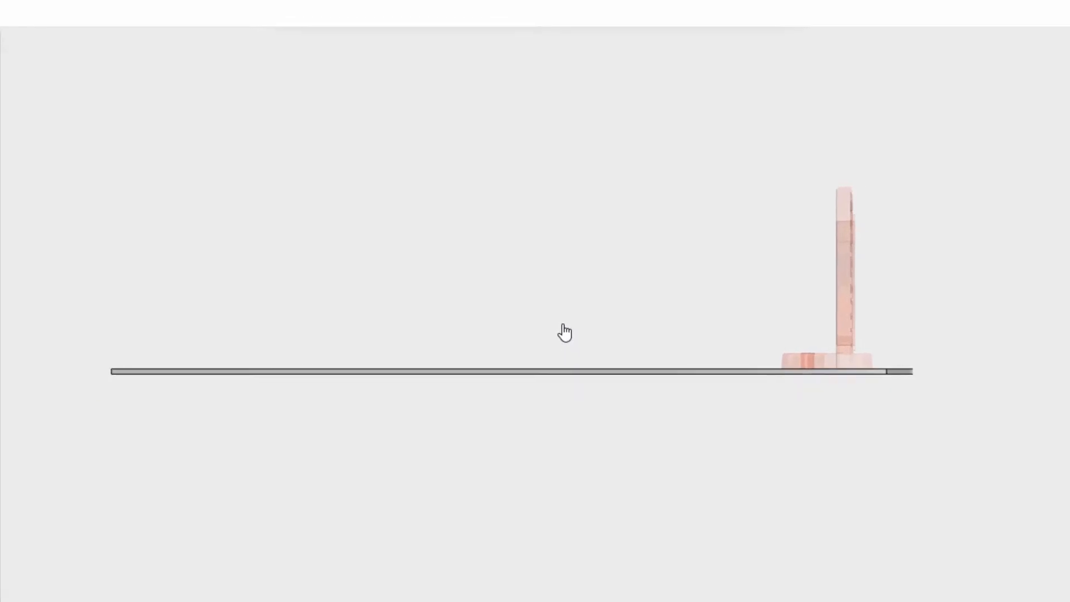
middle_drag(563, 326, 541, 388)
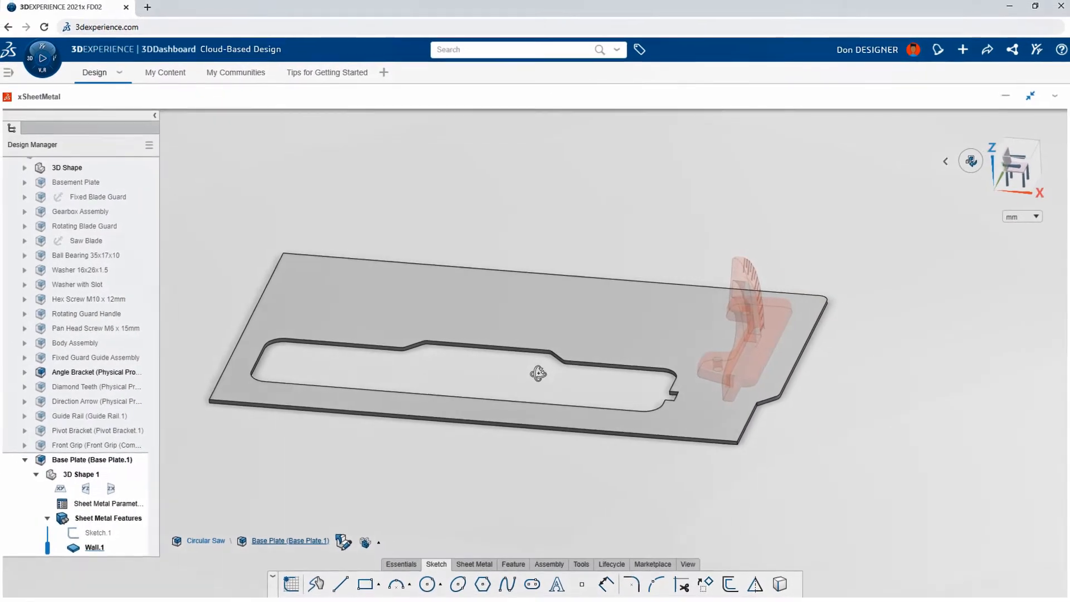
- Sketch a bend line beside the plate's chamfered side tab and bend it from flat at 150 degrees, using the BTL base feature line type
click(342, 582)
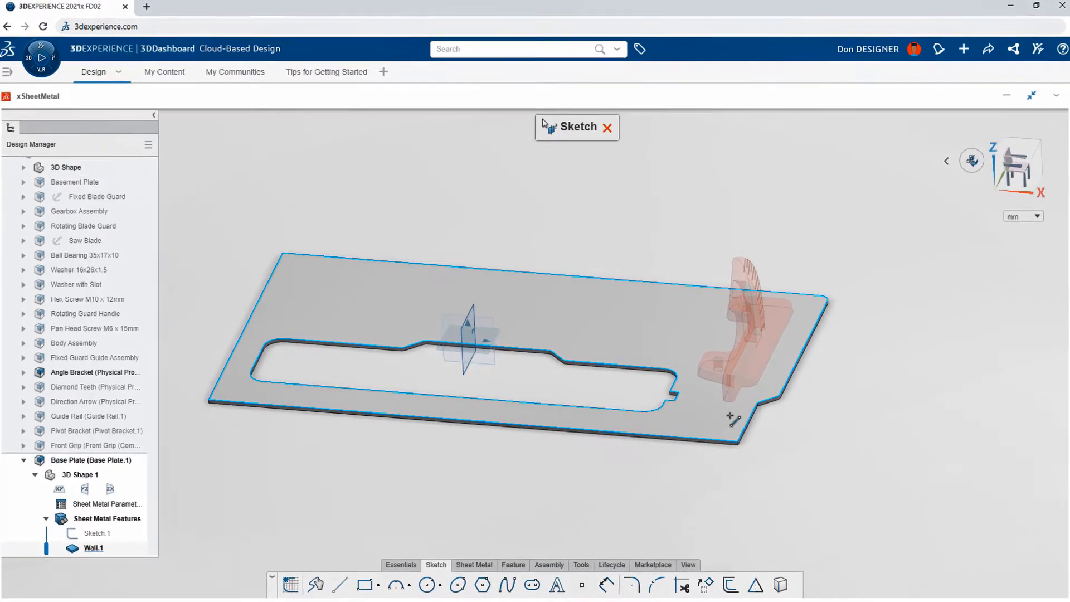
click(730, 416)
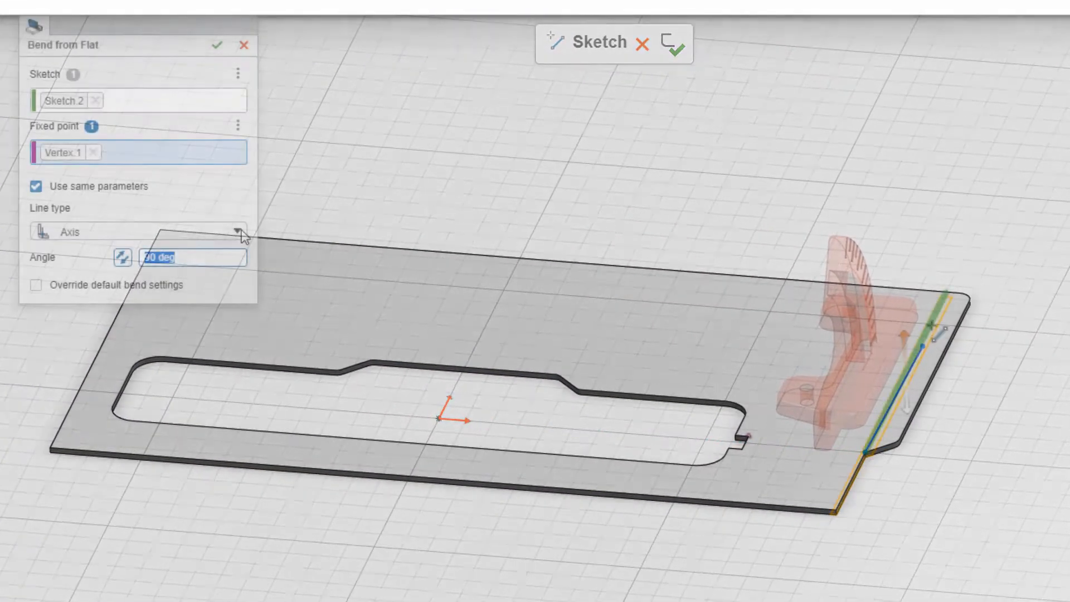
click(237, 231)
click(202, 272)
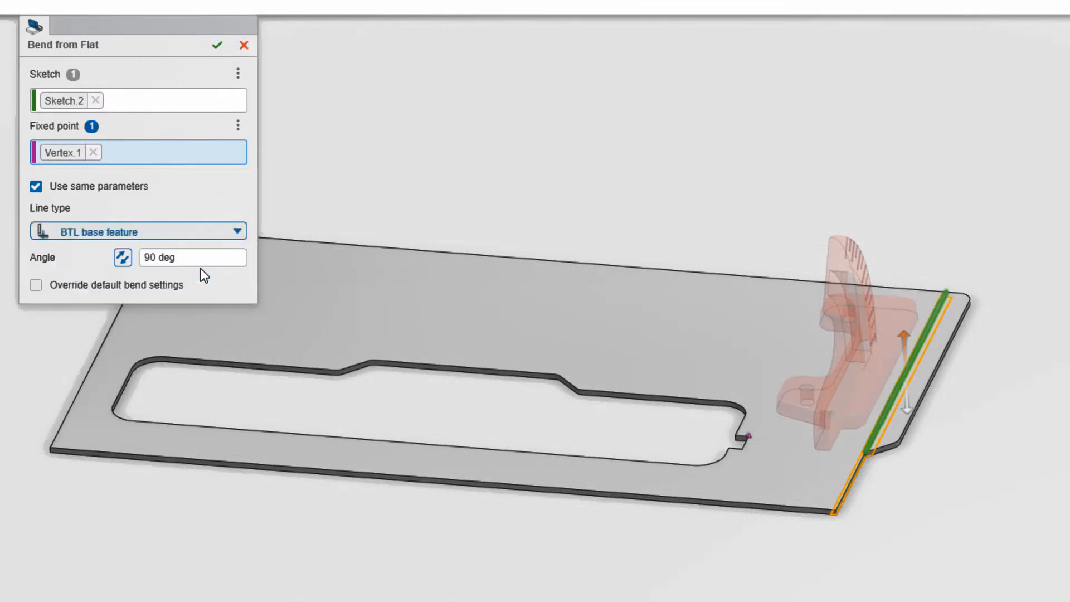
click(209, 258)
text(150)
key(Return)
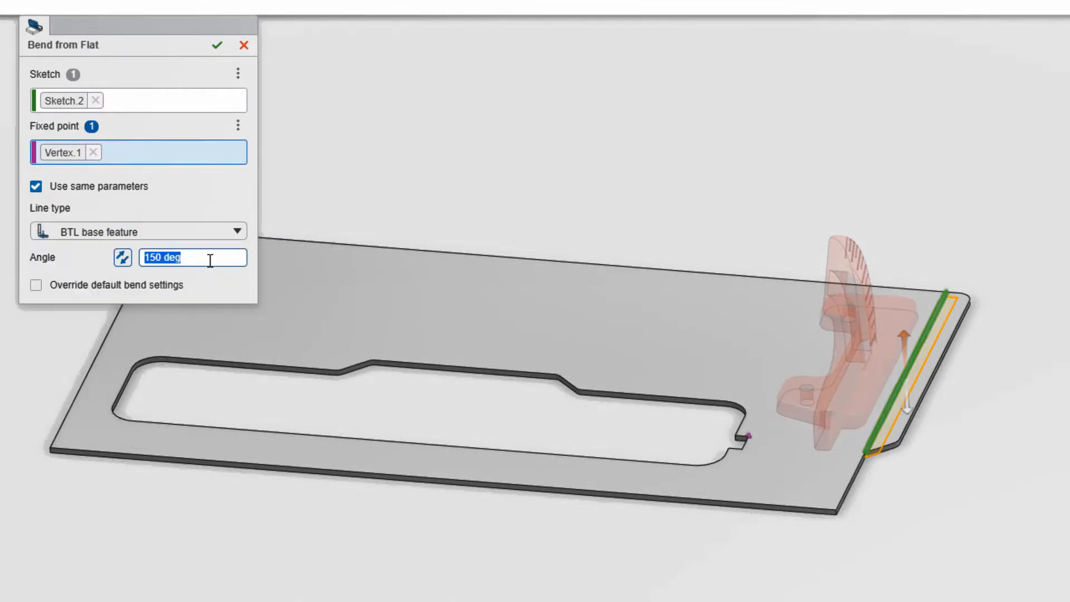
click(218, 49)
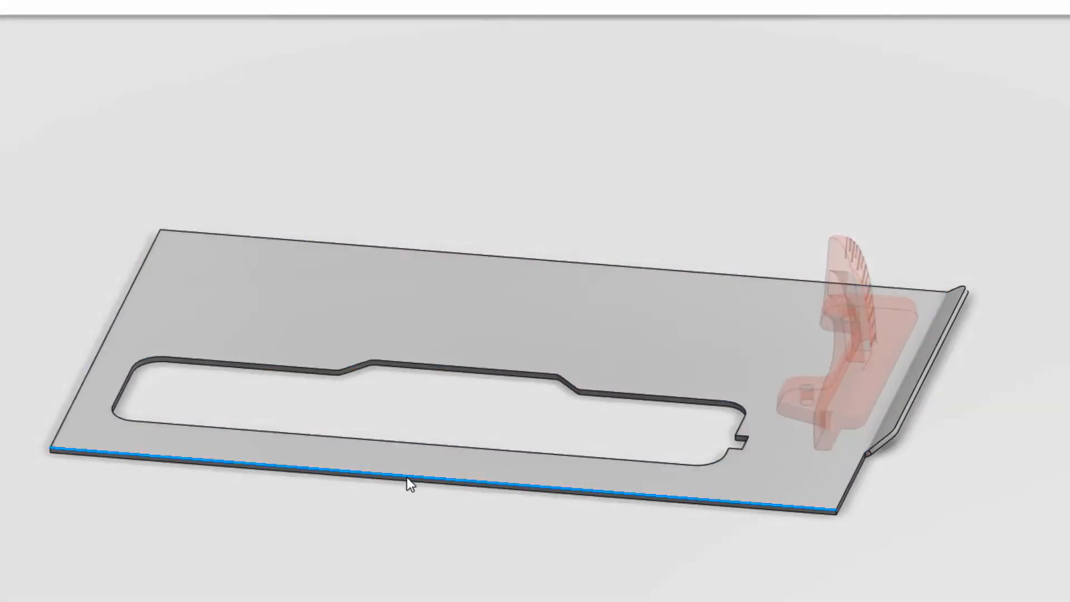
- Set up a 5 mm high Wall on Edge along the plate's two long edges and the short edge opposite the bent tab
click(407, 477)
click(454, 427)
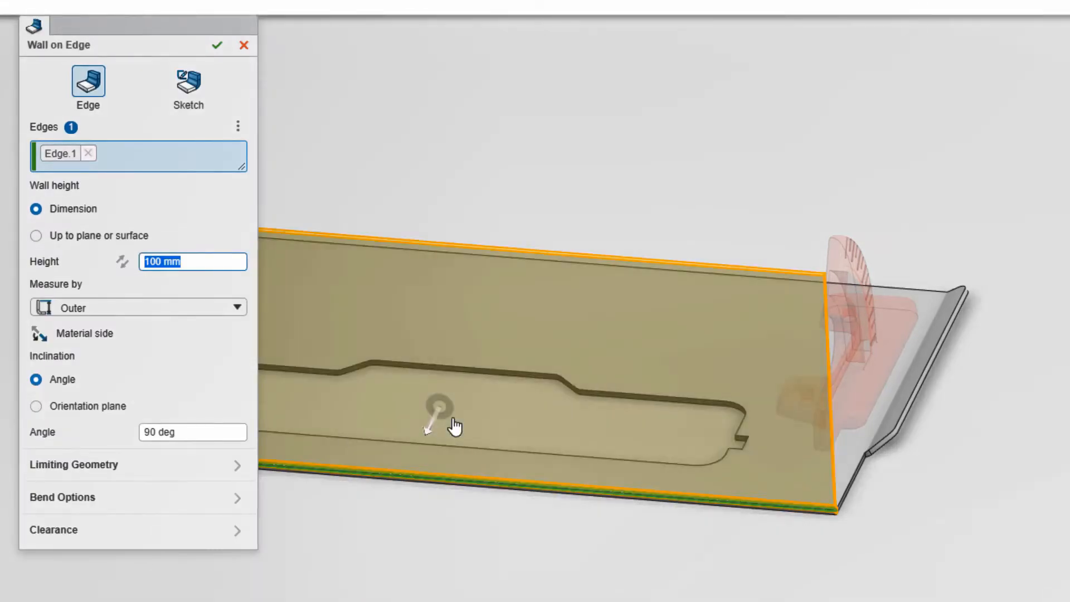
text(5)
key(Return)
middle_drag(455, 426, 658, 443)
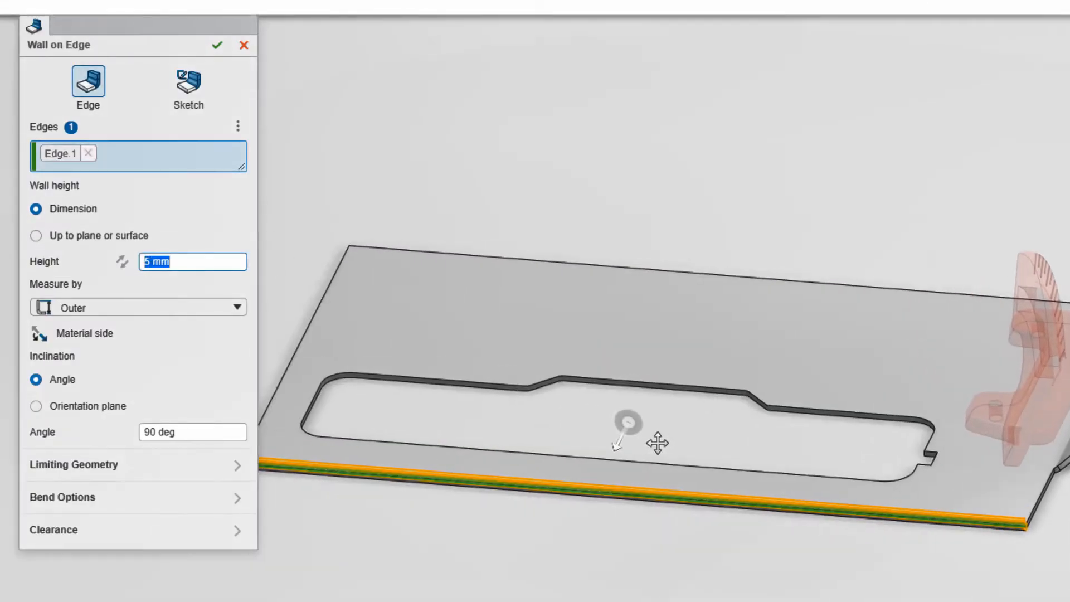
click(326, 299)
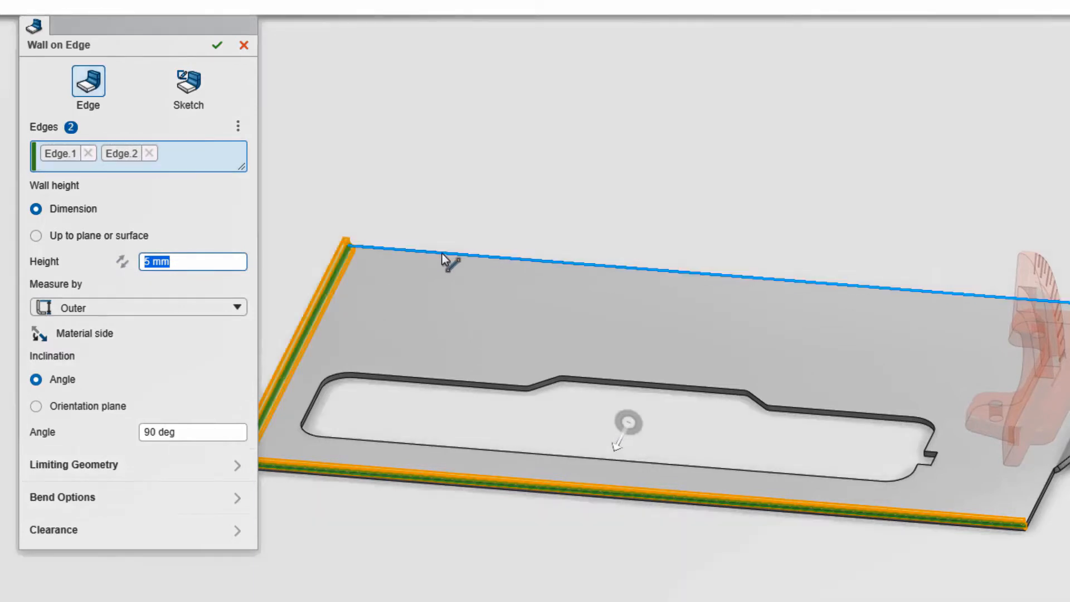
click(443, 254)
- Measure the edge walls' height by Standard and create them on the three plate edges
key(ctrl+4)
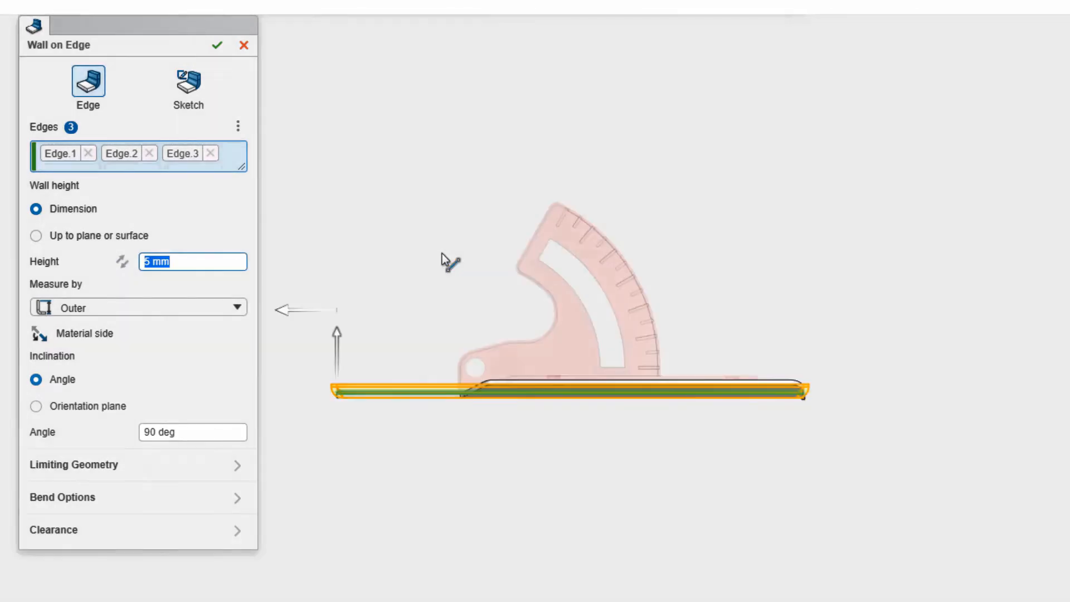
click(236, 307)
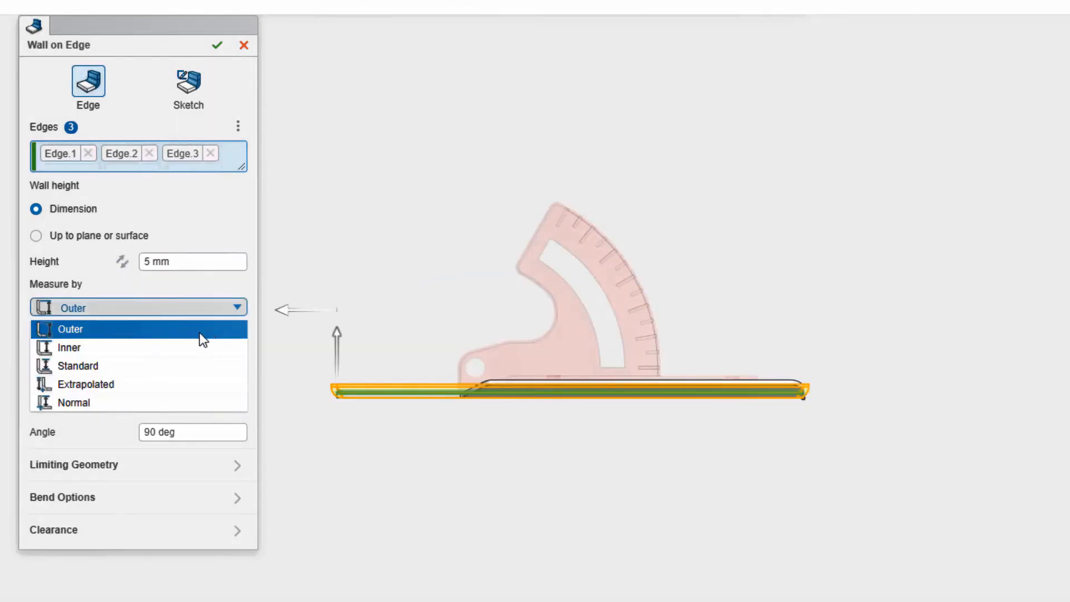
click(185, 365)
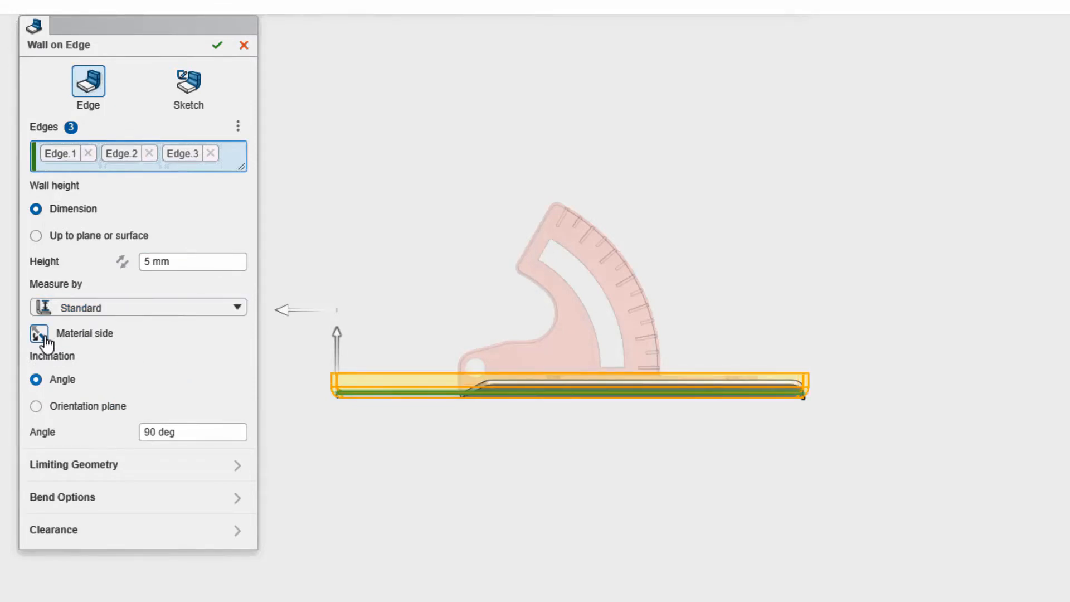
click(217, 46)
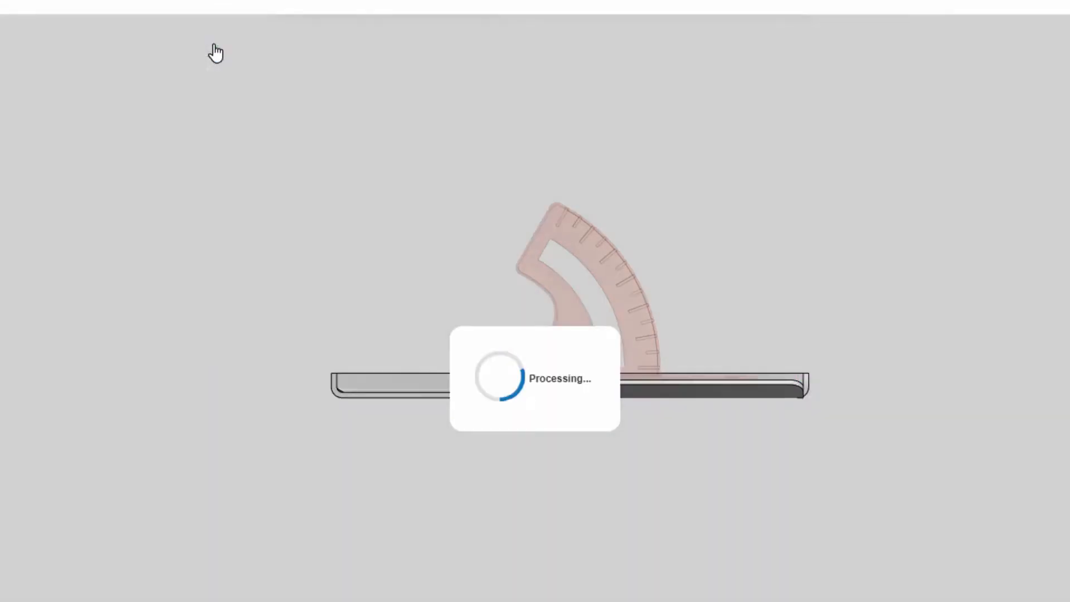
middle_drag(215, 52, 284, 58)
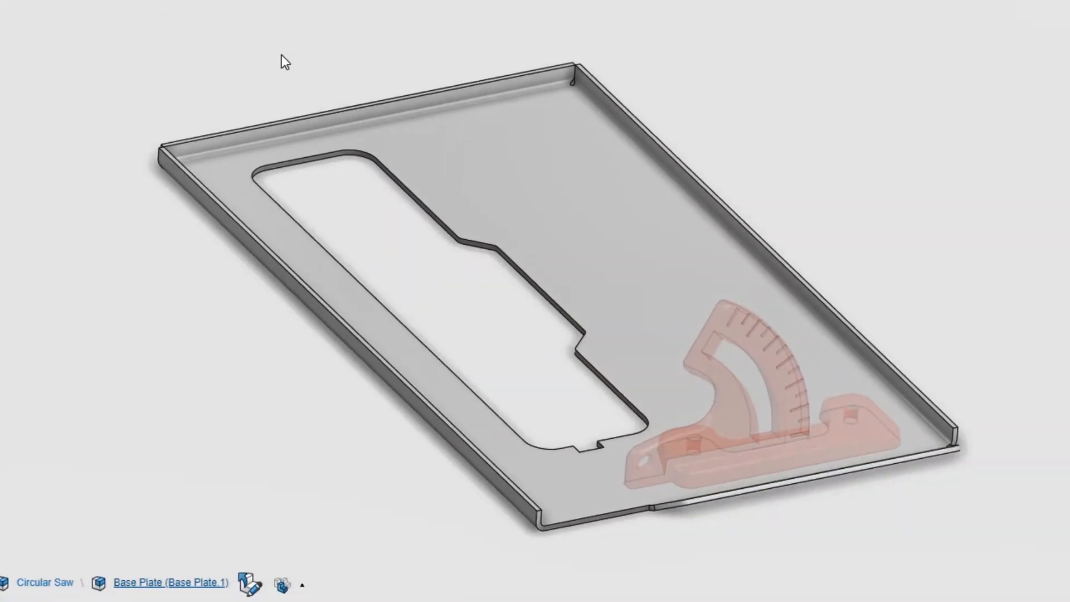
click(302, 120)
click(363, 39)
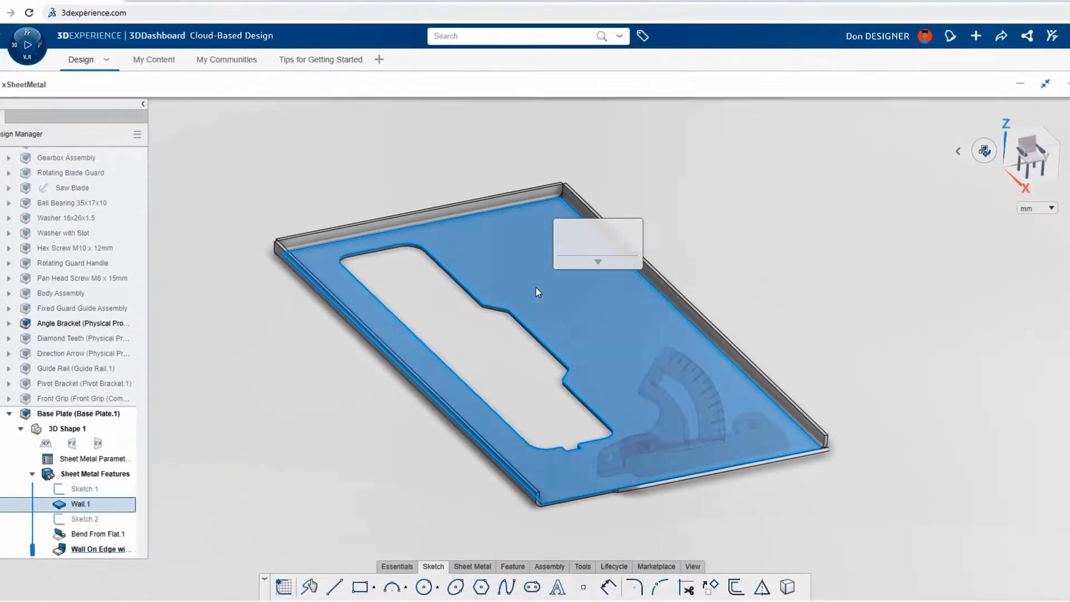
- Sketch a 50 × 100 mm rectangle on the plate's main face, overlapping the notched end of the blade opening
click(537, 220)
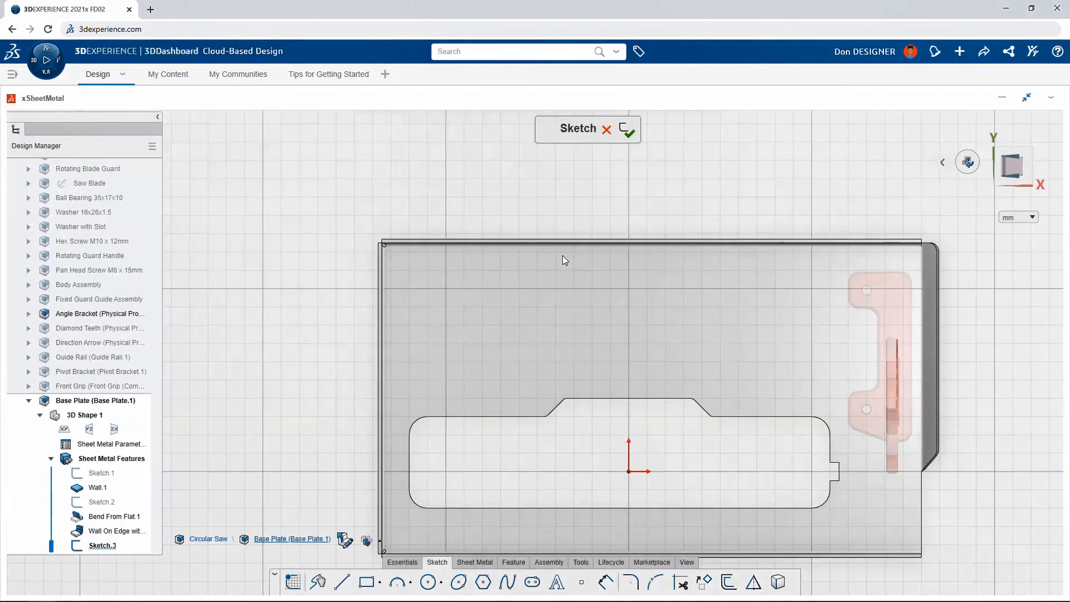
mouse_move(563, 257)
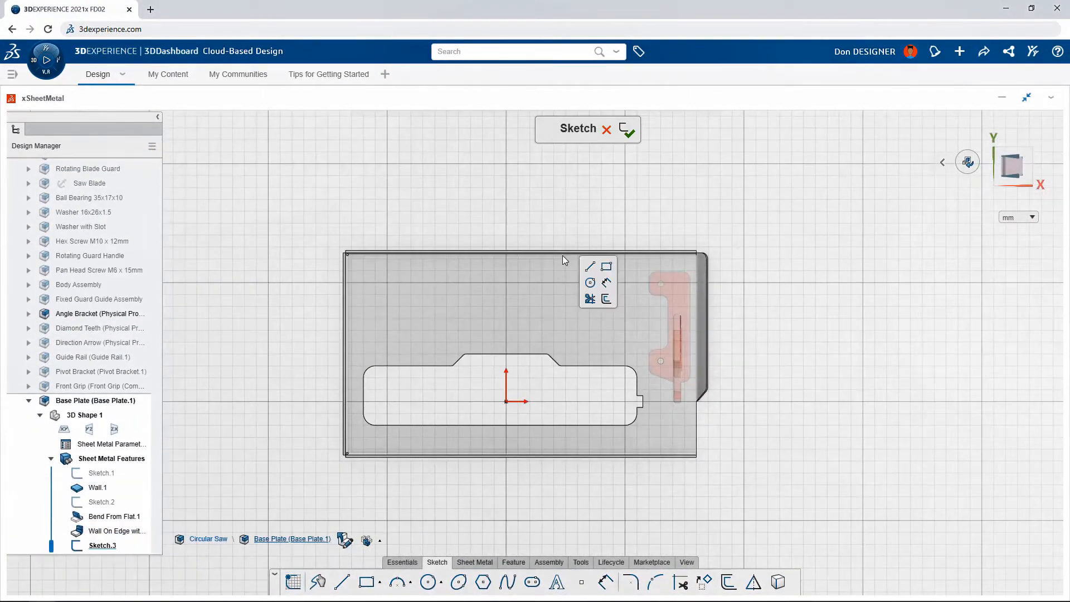
click(606, 269)
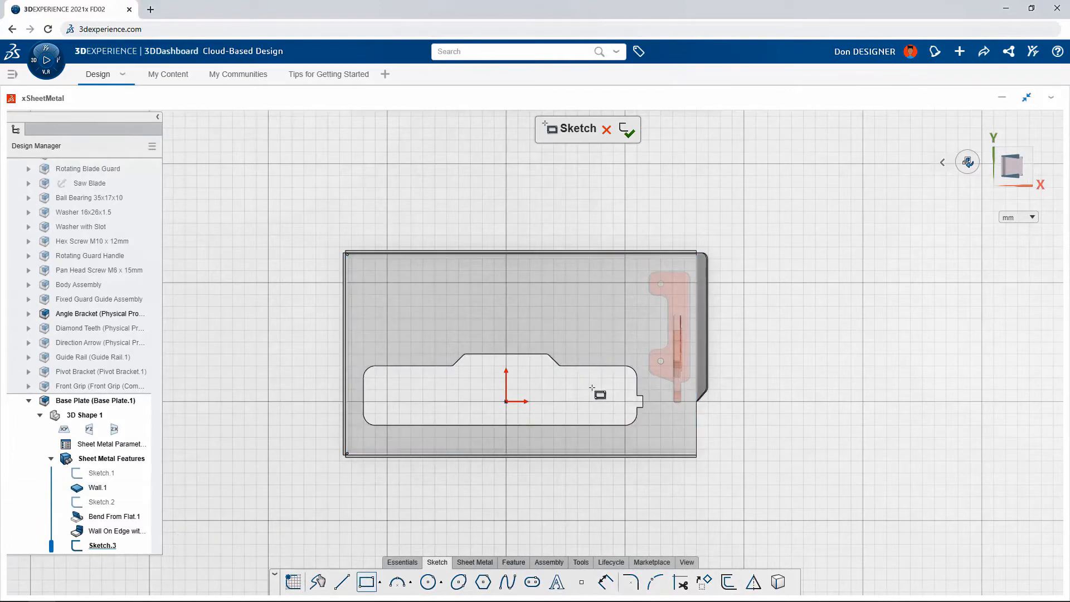
click(586, 425)
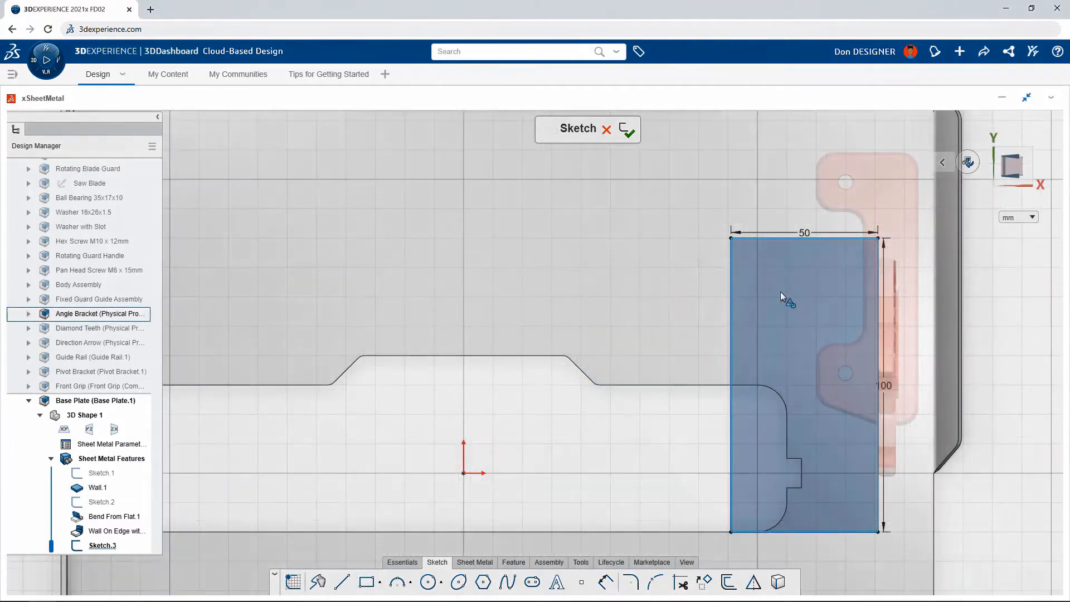
- Cut the rectangle out of the plate with a standard cutout linked to the sheet thickness
click(780, 292)
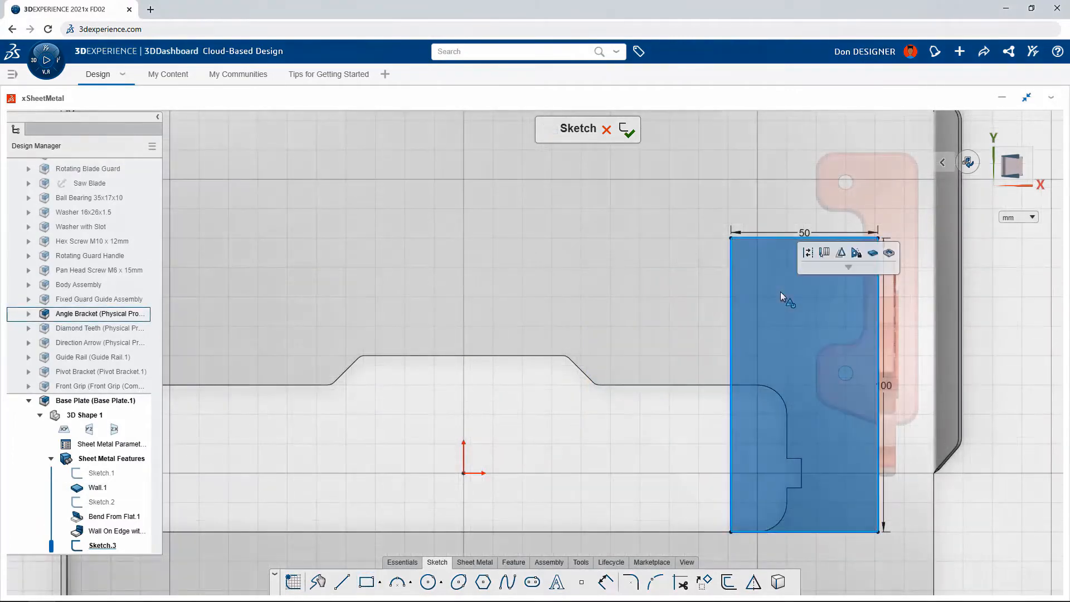
click(889, 254)
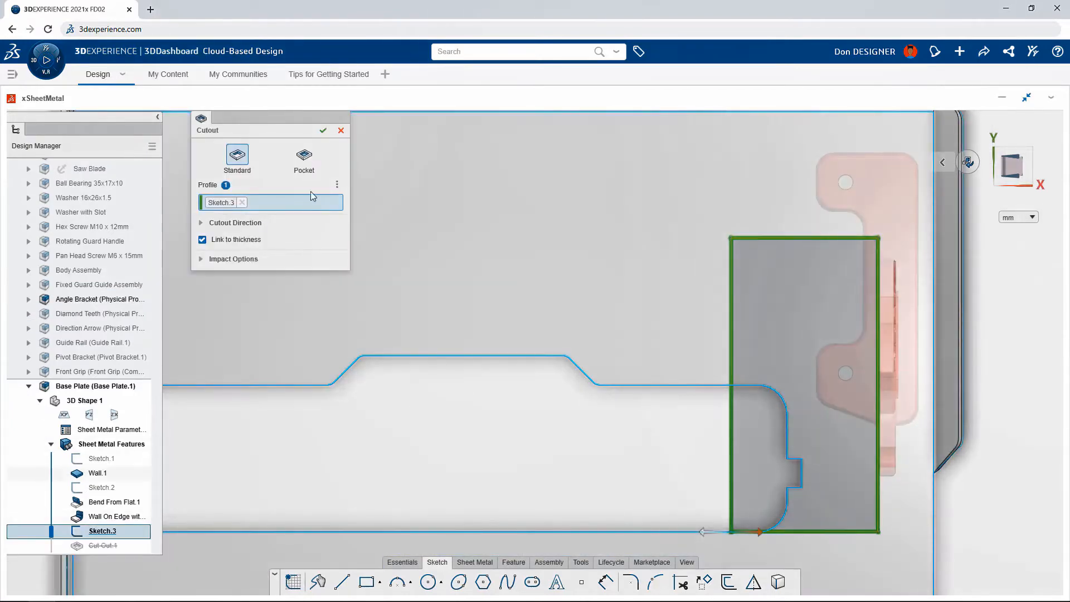
click(324, 132)
middle_drag(458, 398, 512, 284)
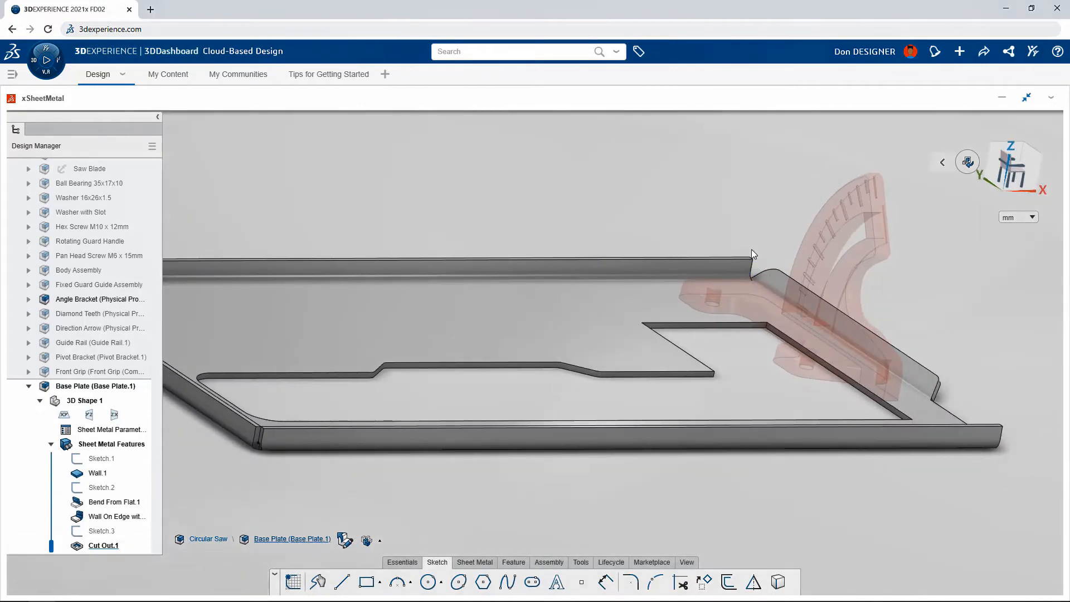
- Start a sketch on the Angle Bracket's flat face and project the outline of its full back face, including hole and slot
click(856, 259)
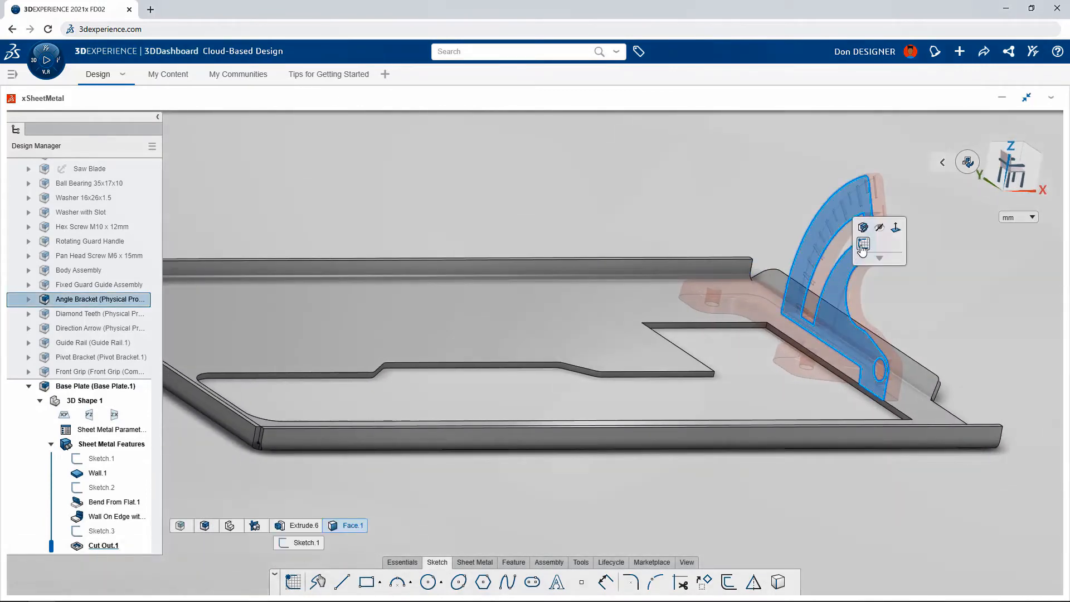
click(863, 245)
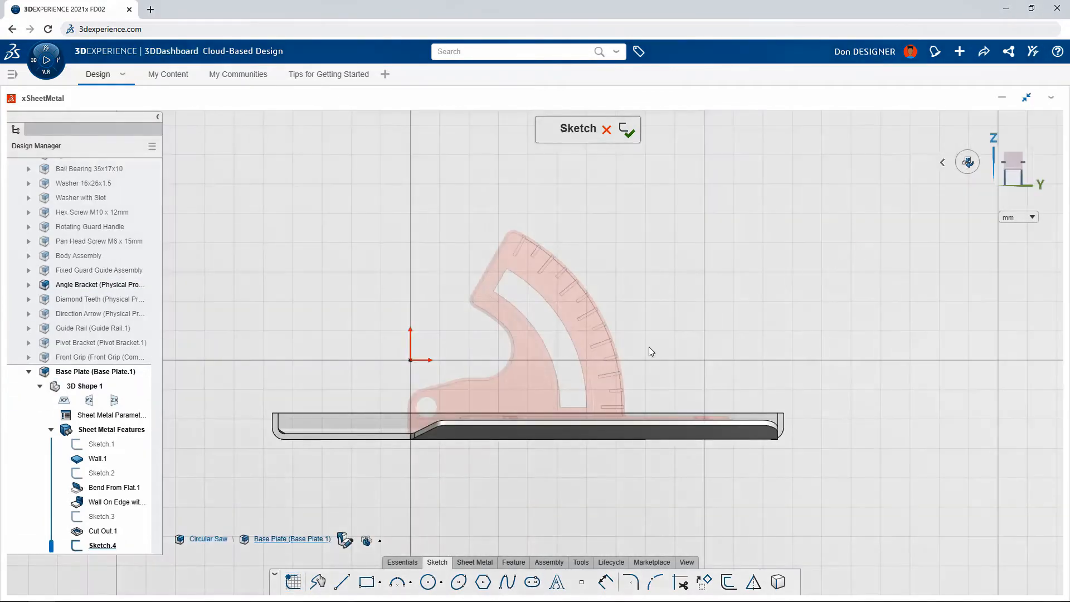
click(527, 387)
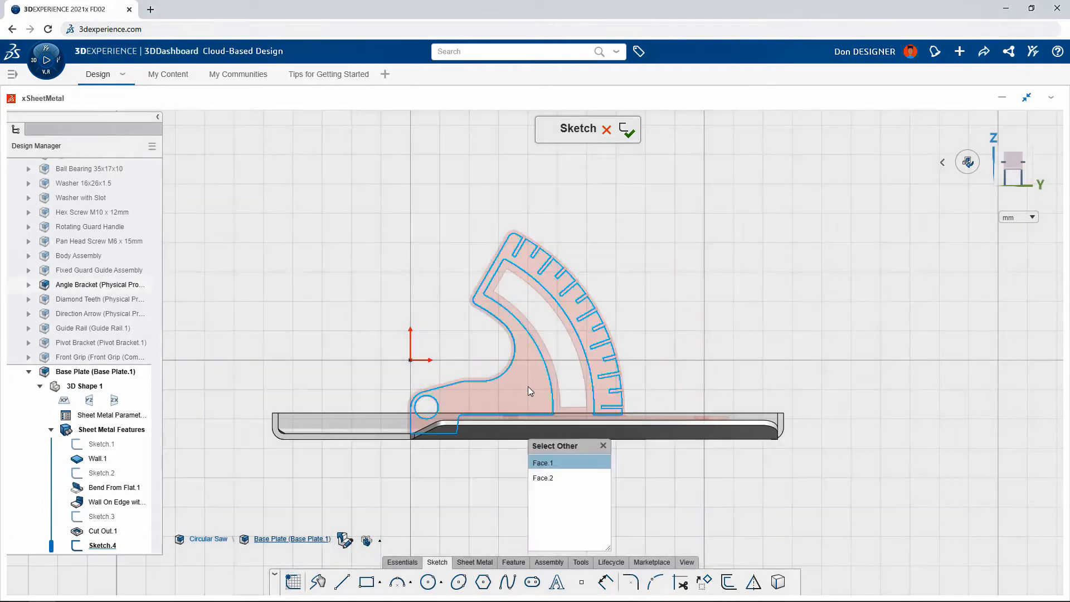
click(559, 479)
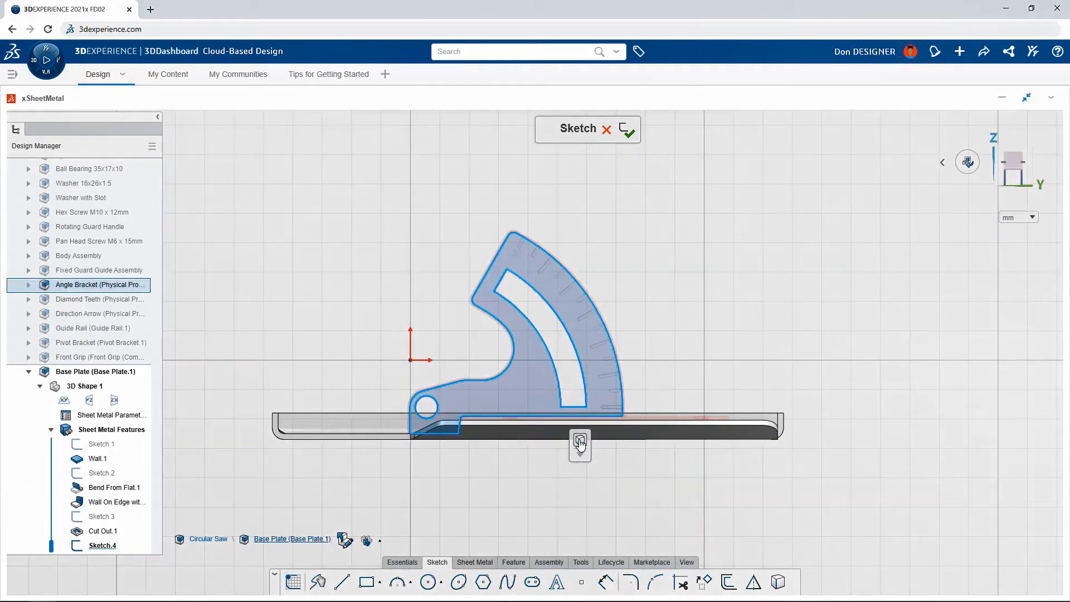
click(579, 442)
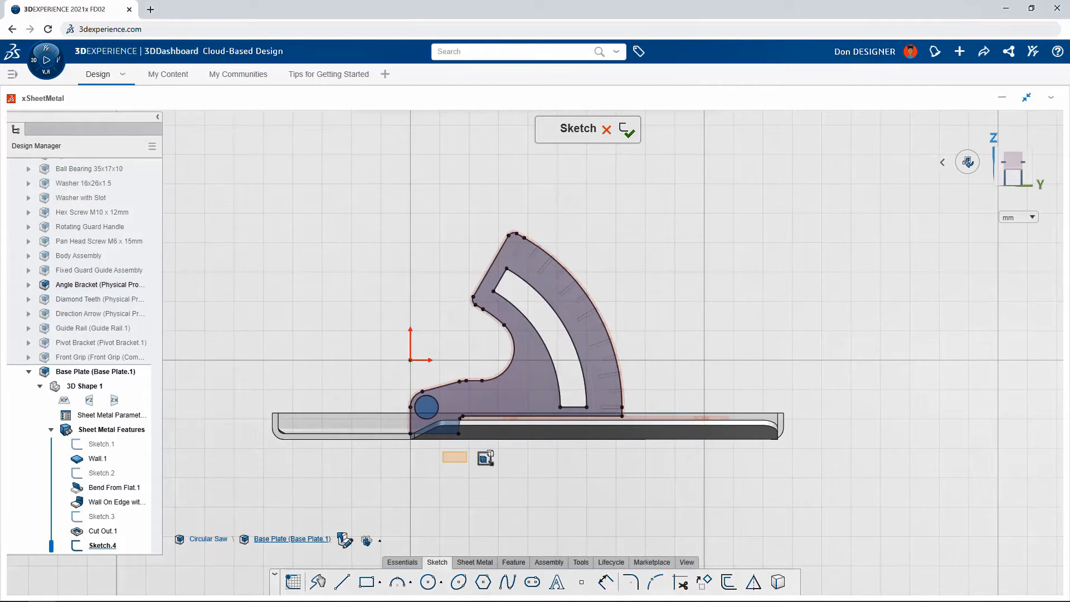
- Delete the two lines of the stepped lower edge from the projected outline and join the open ends in a corner
click(657, 422)
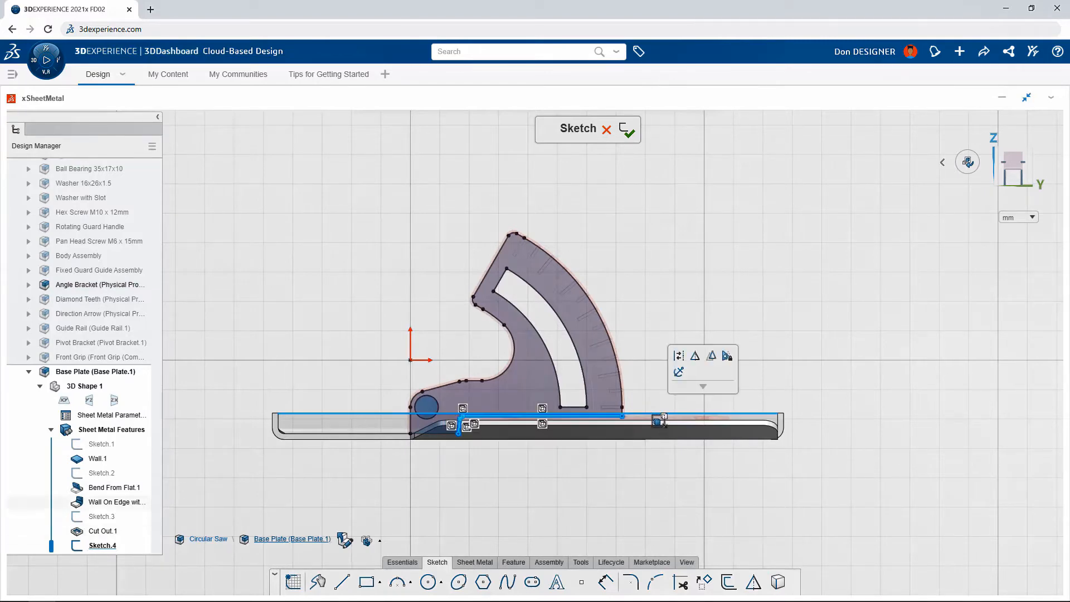
click(650, 404)
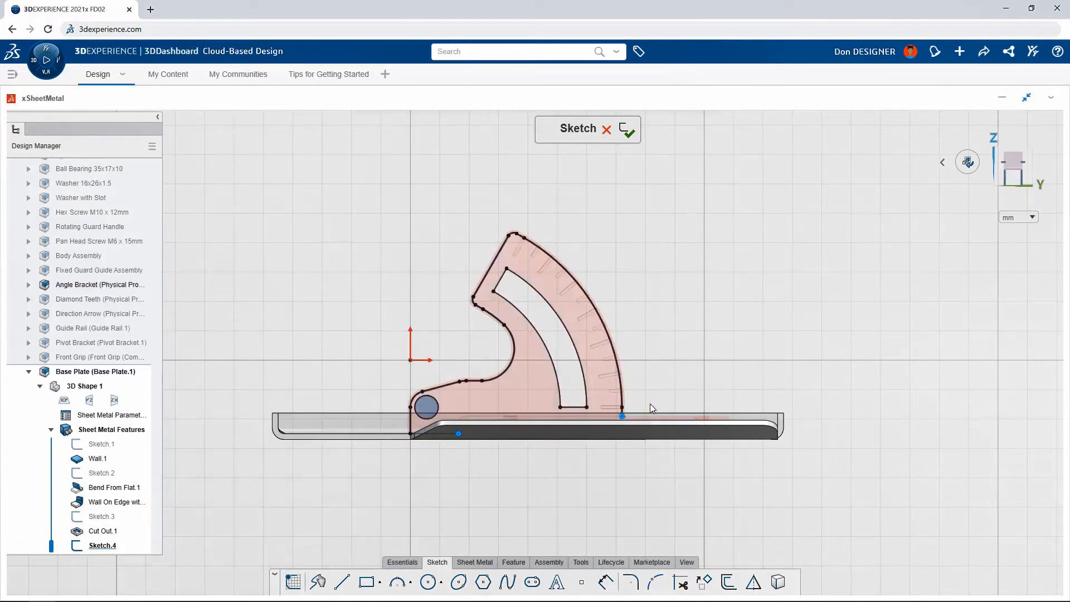
click(622, 417)
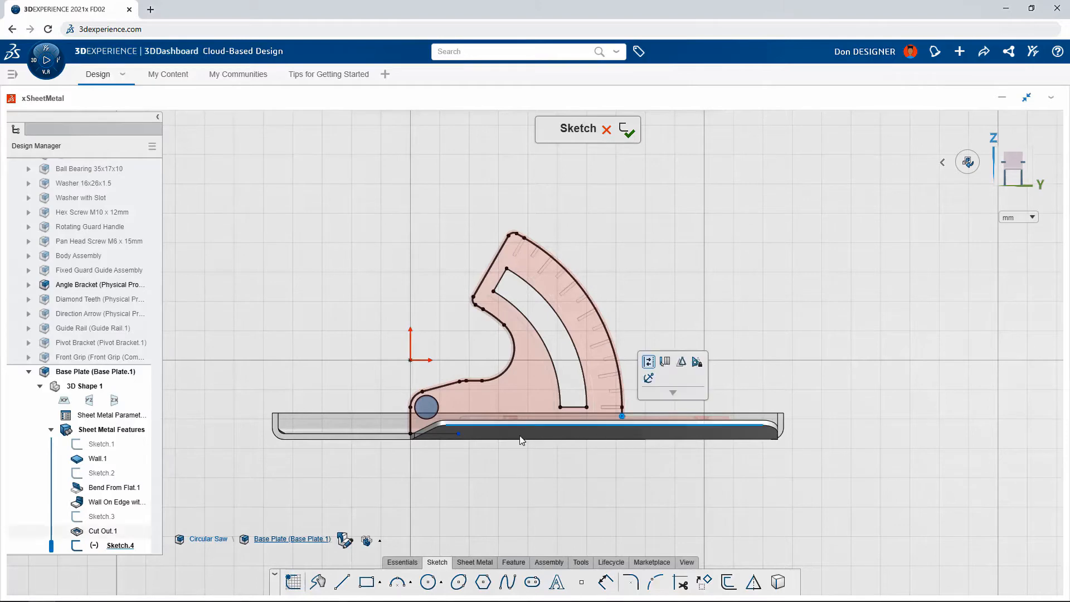
click(458, 434)
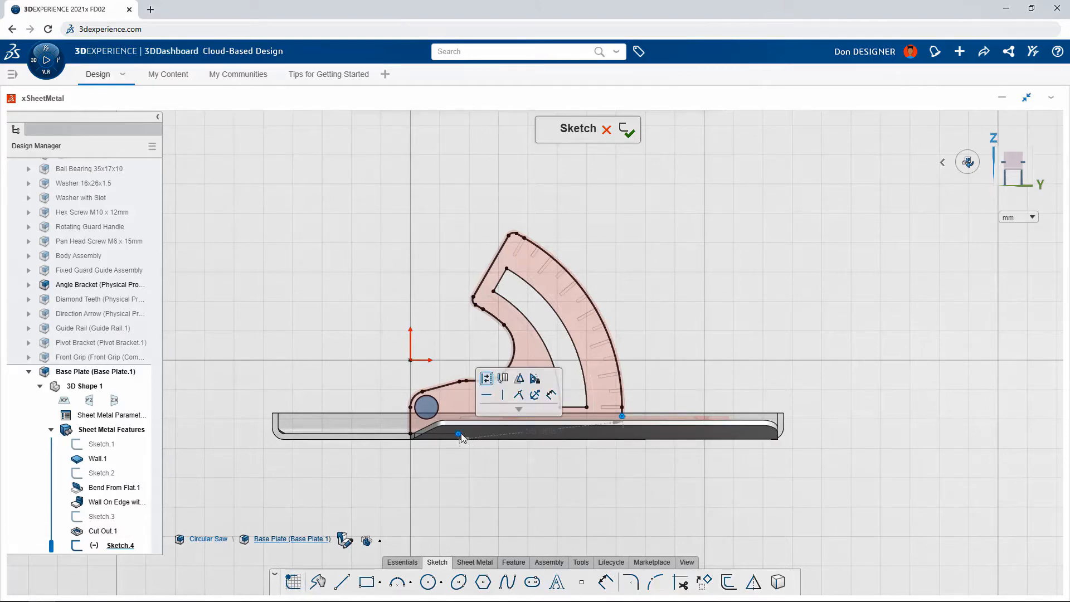
click(518, 396)
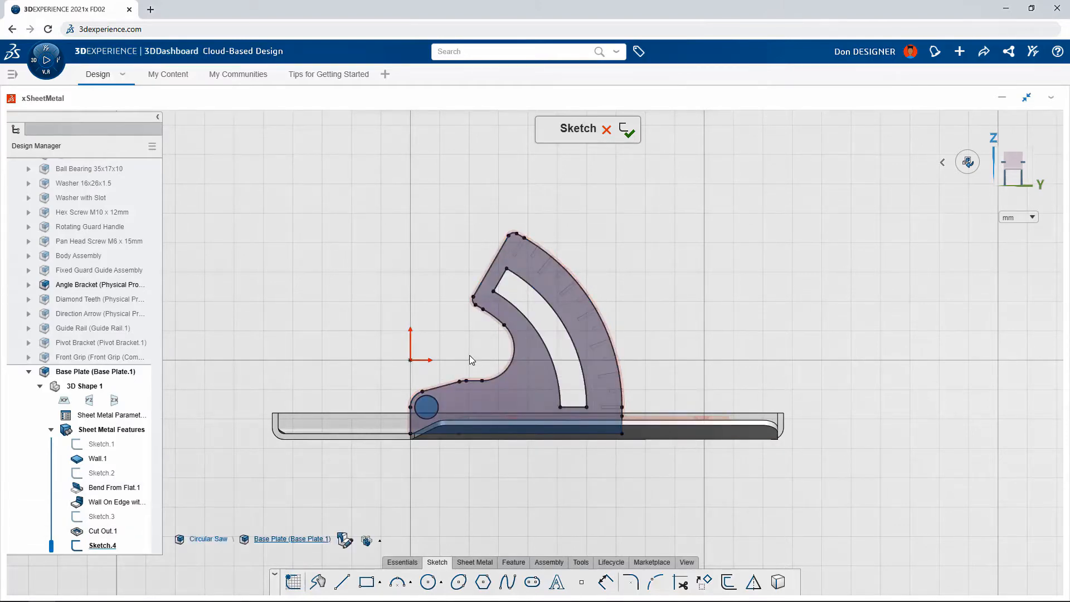
- Set up a sketch-based Wall on Edge using the rectangular cutout's edge beneath the bracket and the projected bracket outline as profile
key(ctrl+7)
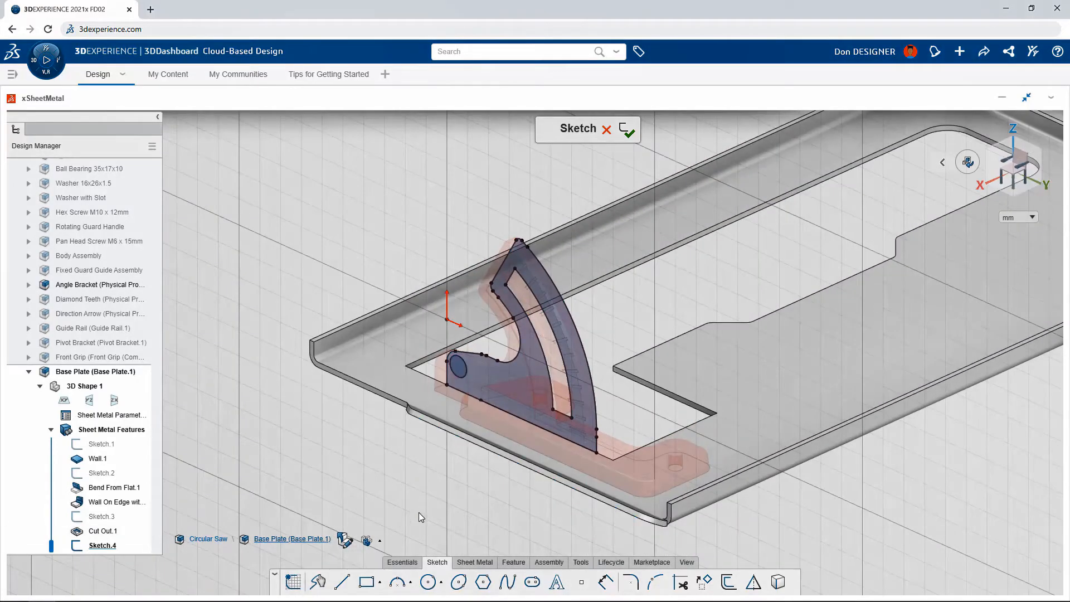
click(471, 562)
click(441, 580)
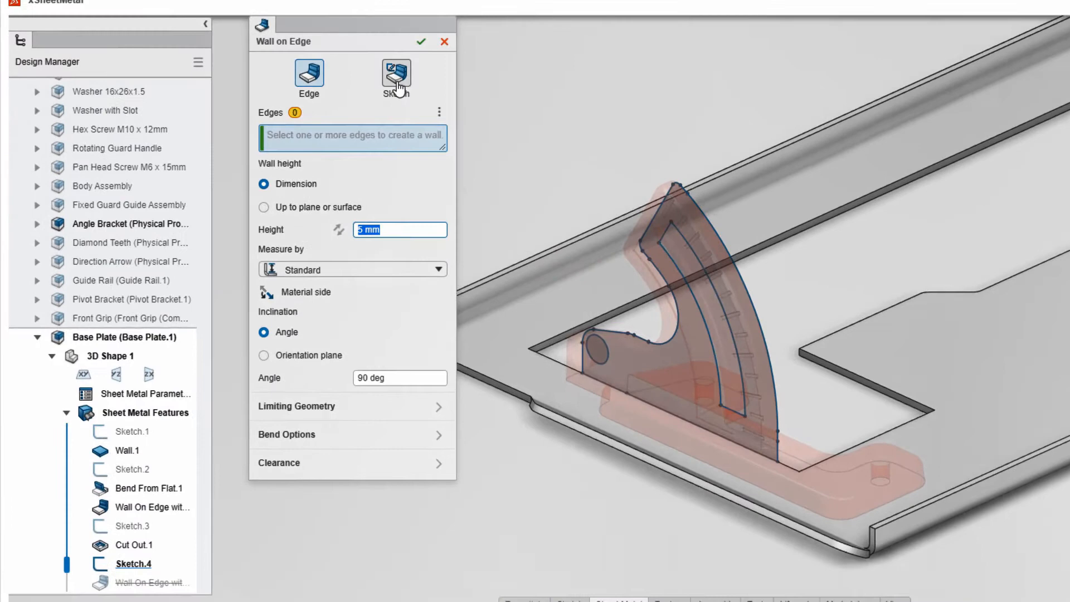
click(398, 86)
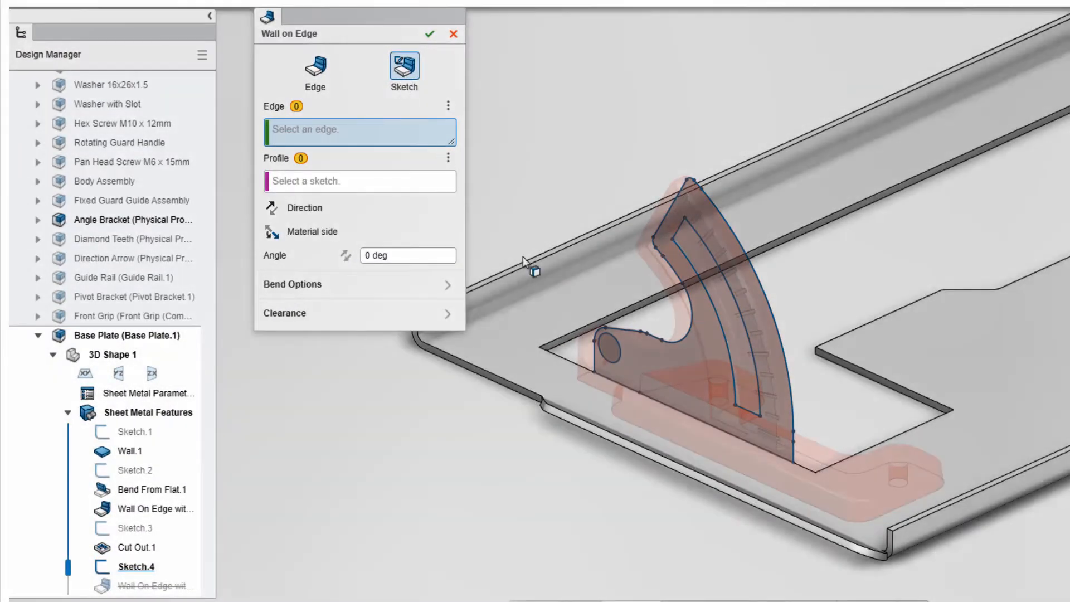
click(567, 358)
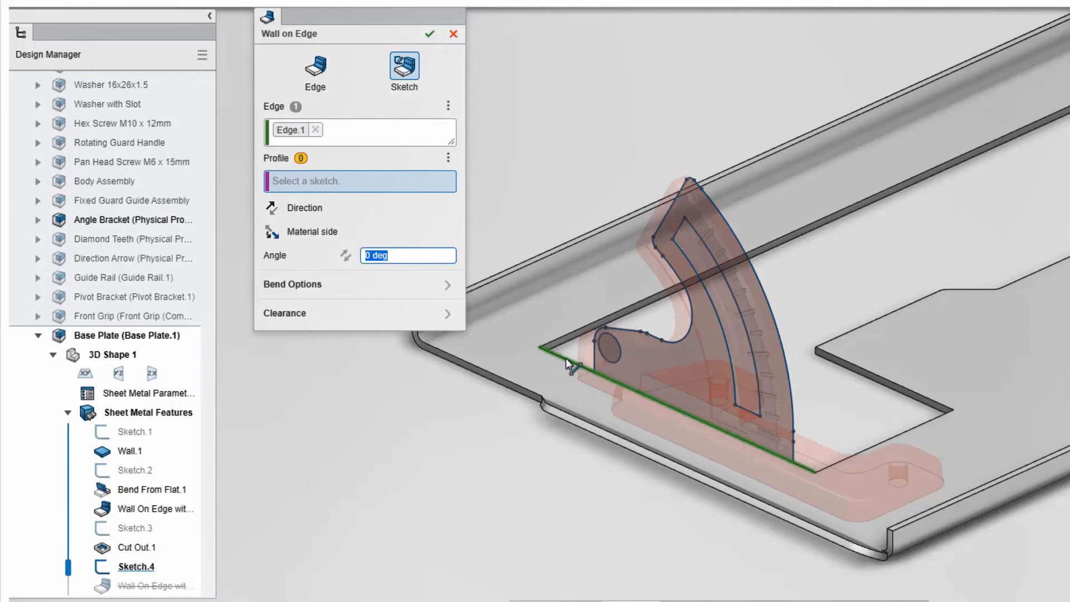
click(150, 572)
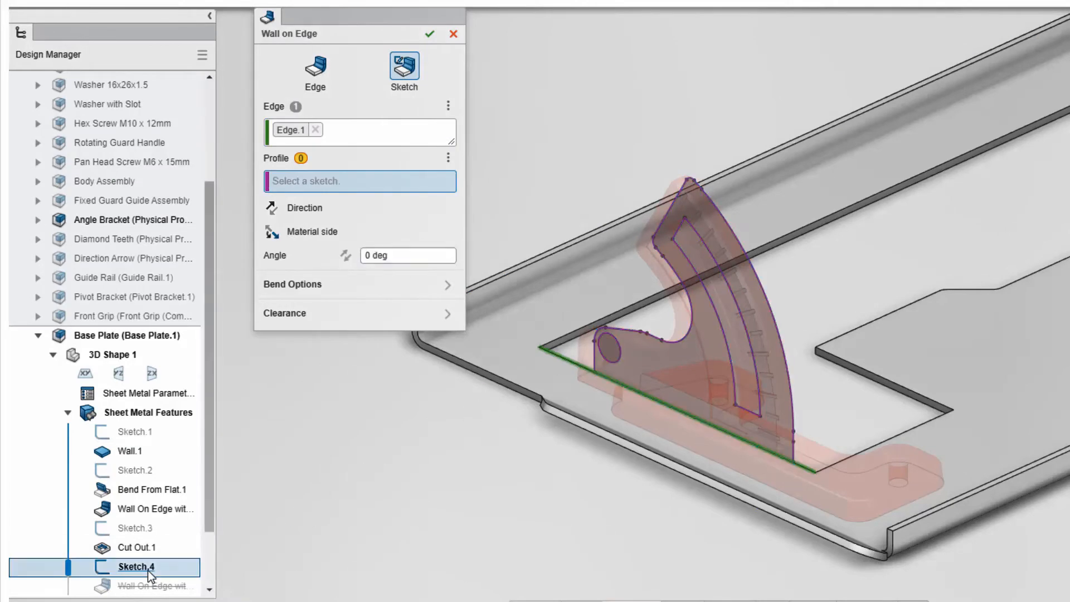
- Override the wall's default bend settings and set Relief 1 and Relief 2 to Round relief
click(356, 286)
click(355, 115)
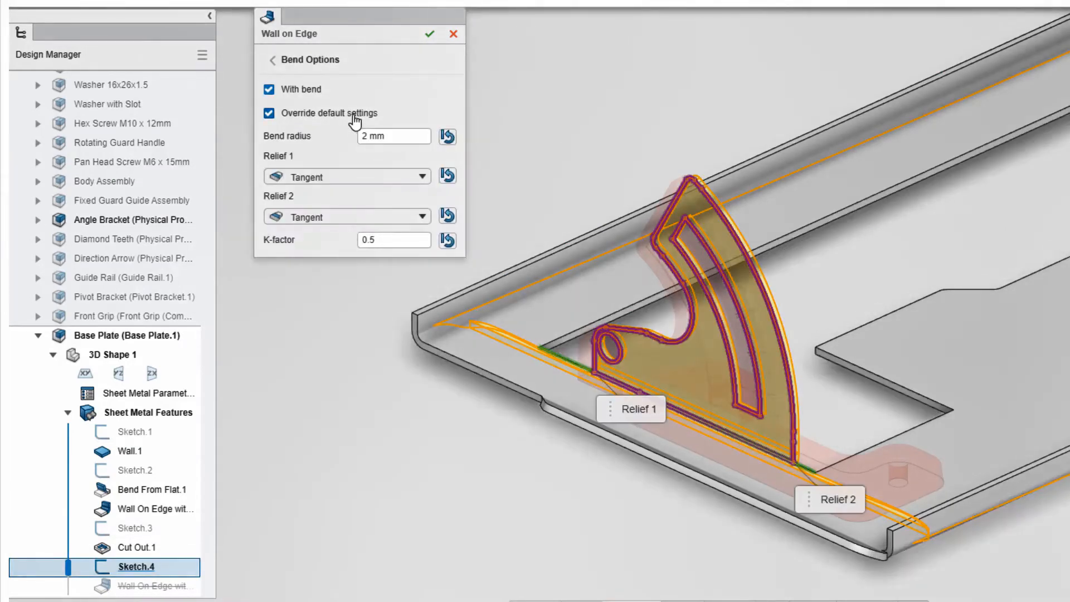
click(347, 177)
click(337, 231)
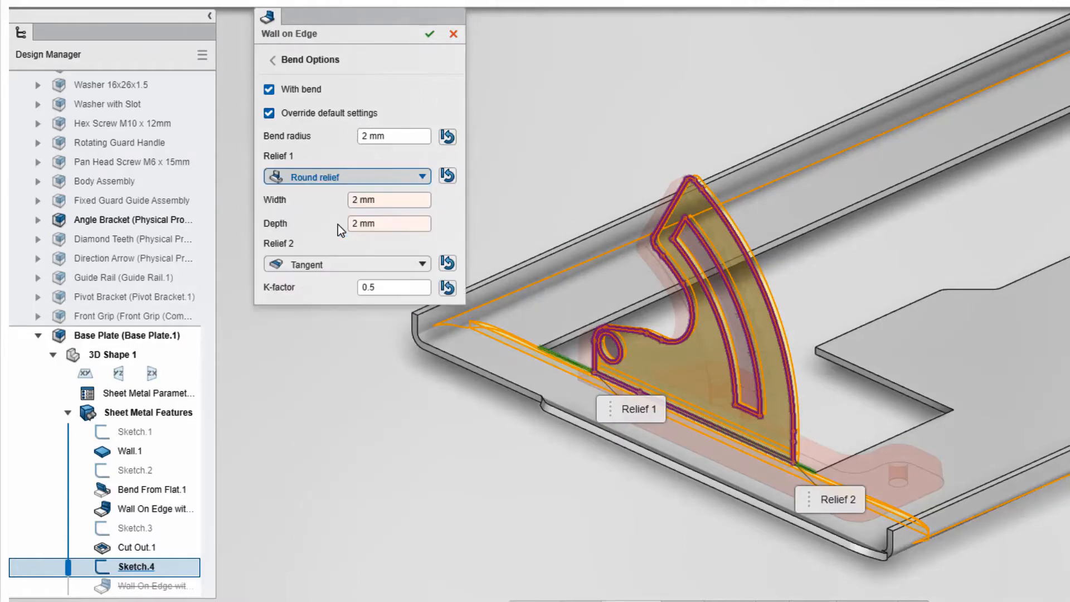
click(339, 264)
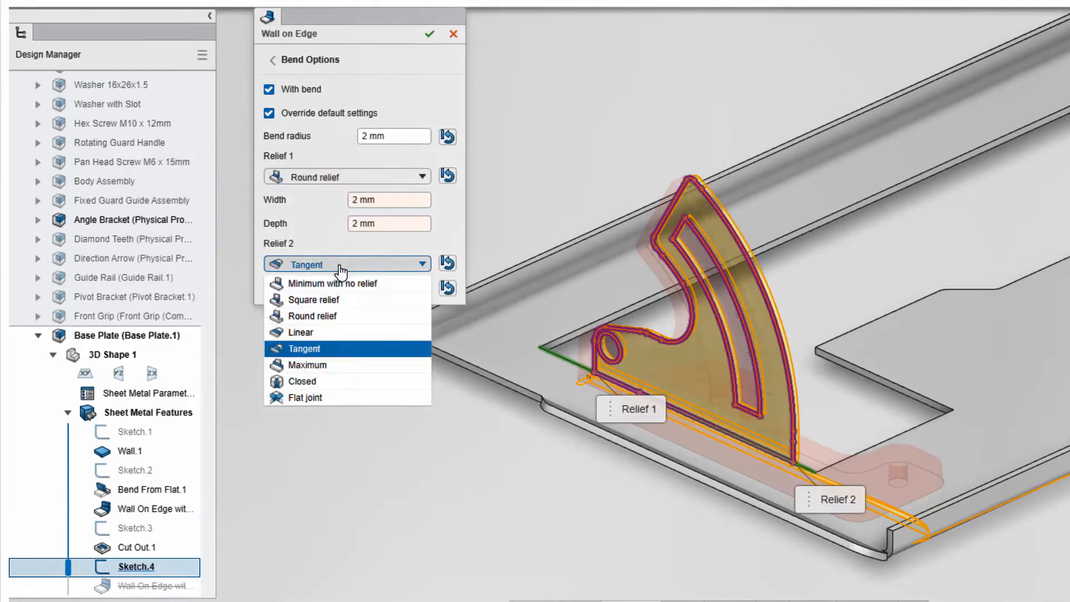
click(336, 314)
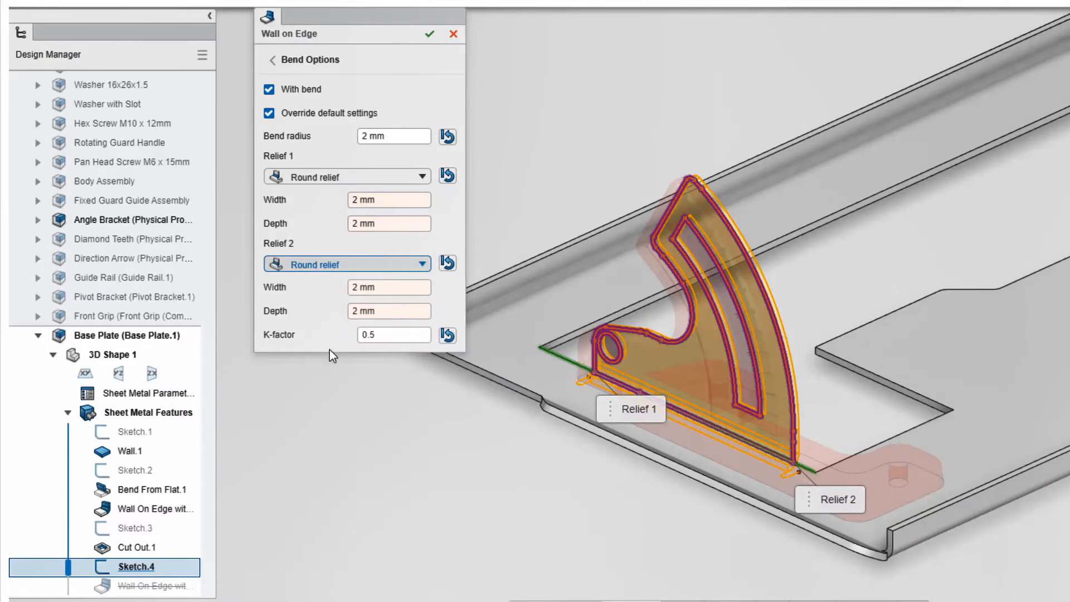
- Create the bracket-shaped wall with its material side flipped, and hide the Angle Bracket
key(ctrl+4)
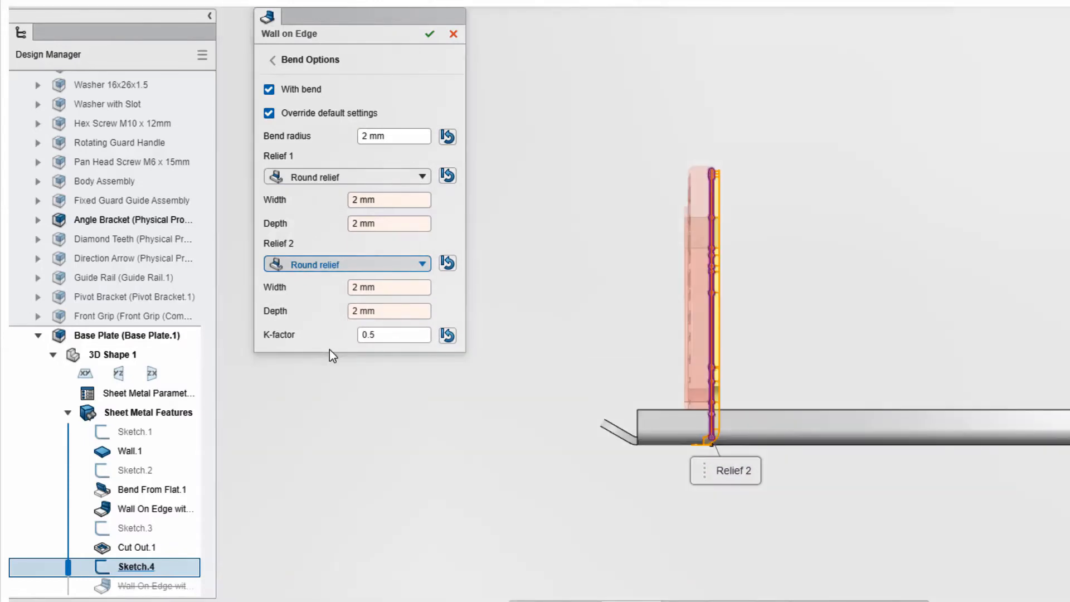
click(316, 56)
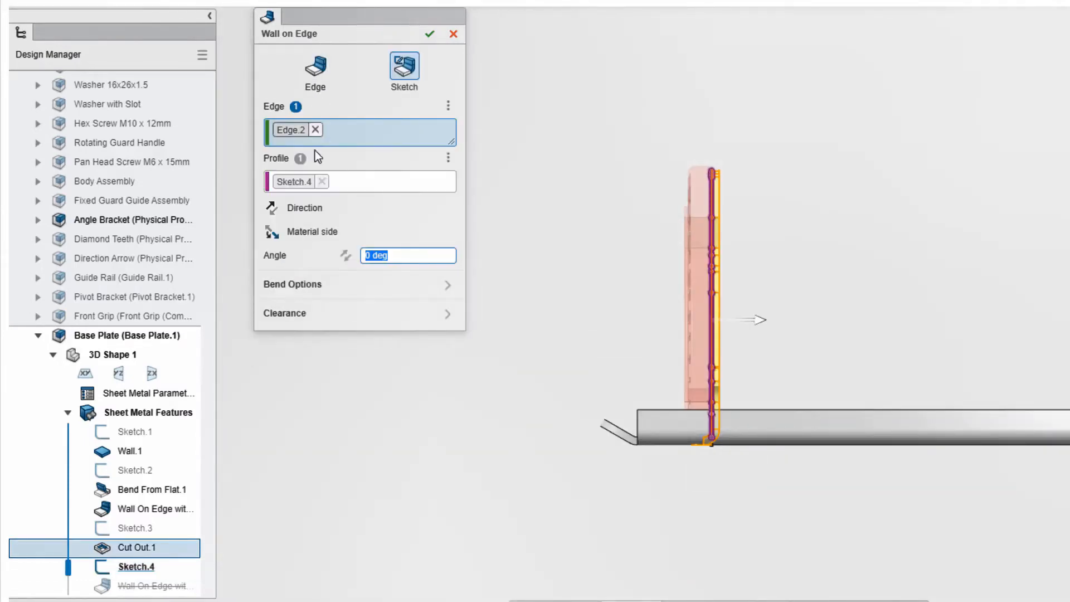
click(272, 233)
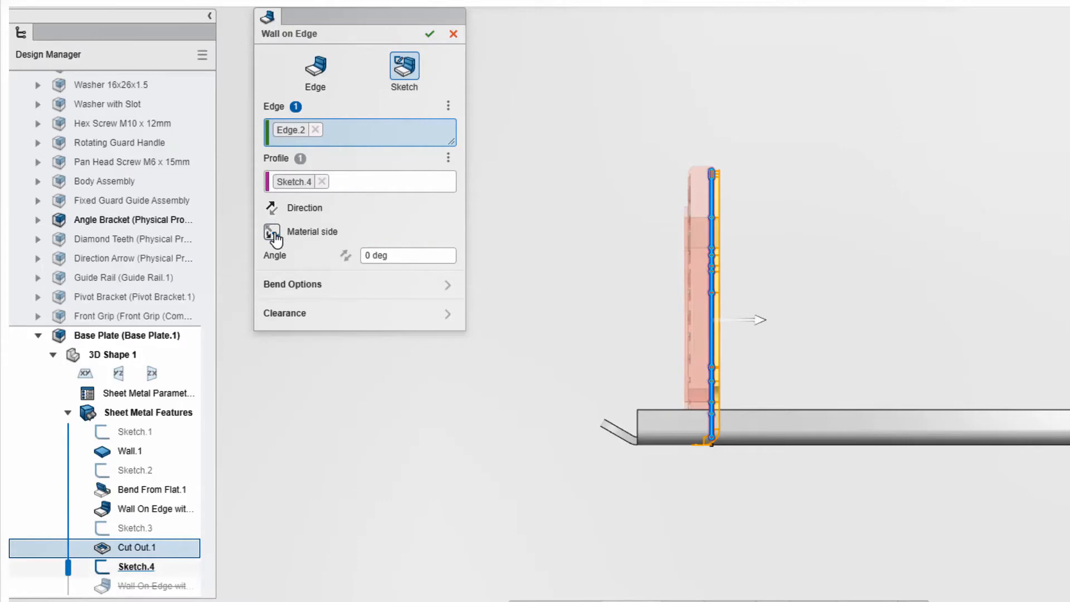
click(430, 33)
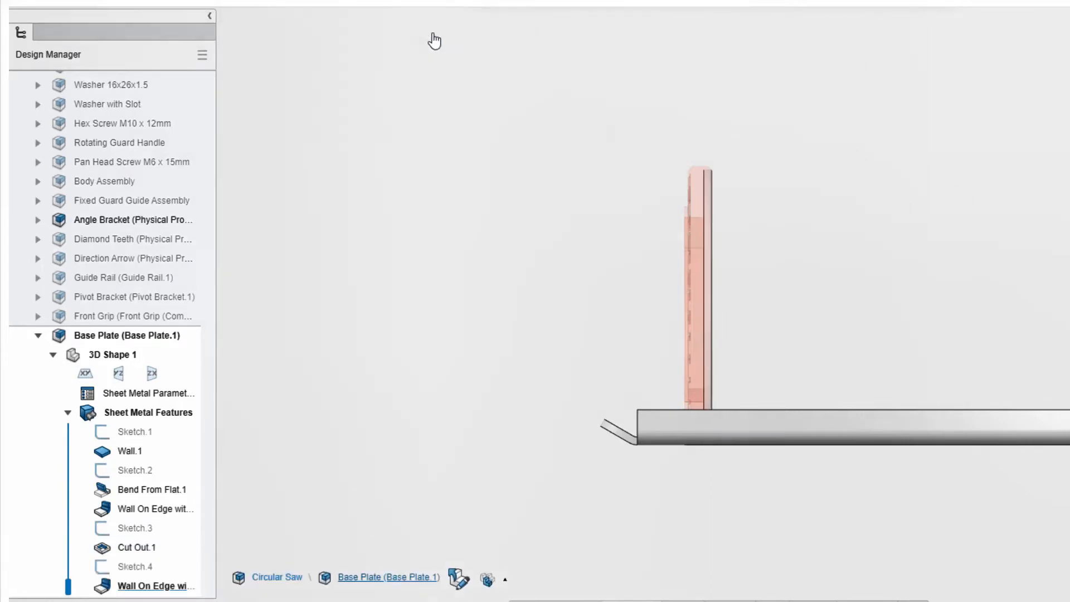
click(691, 209)
click(751, 162)
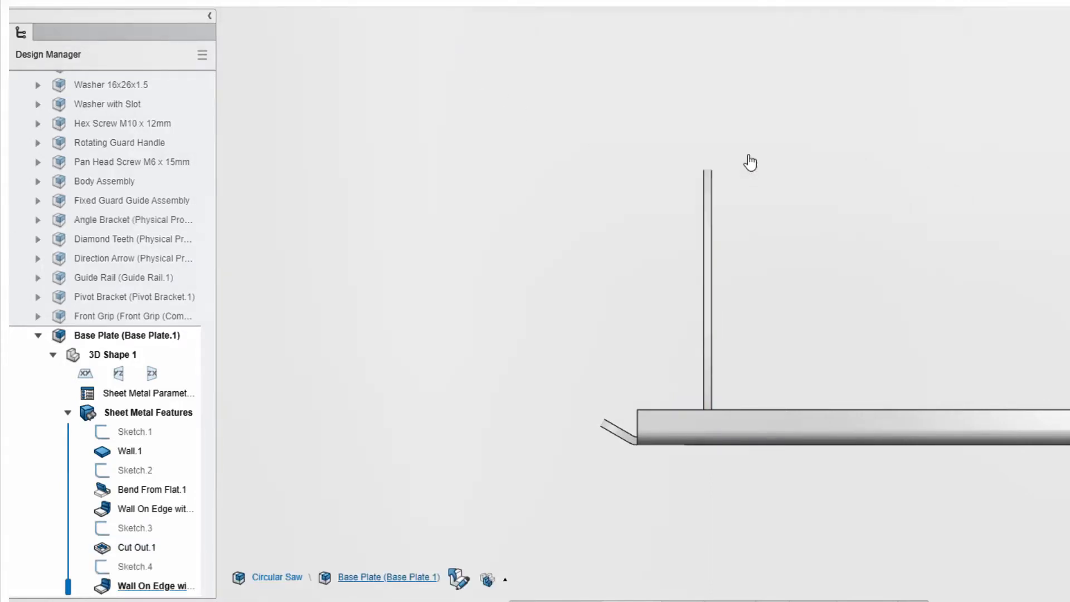
key(ctrl+7)
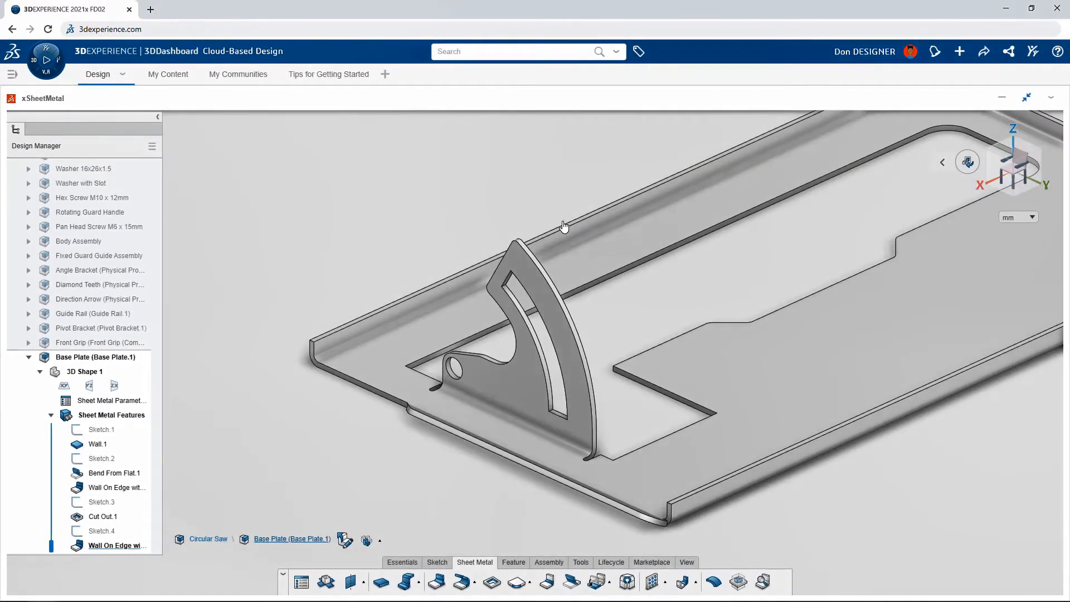
- Check the Base Plate for overlapping in its unfolded state
click(580, 563)
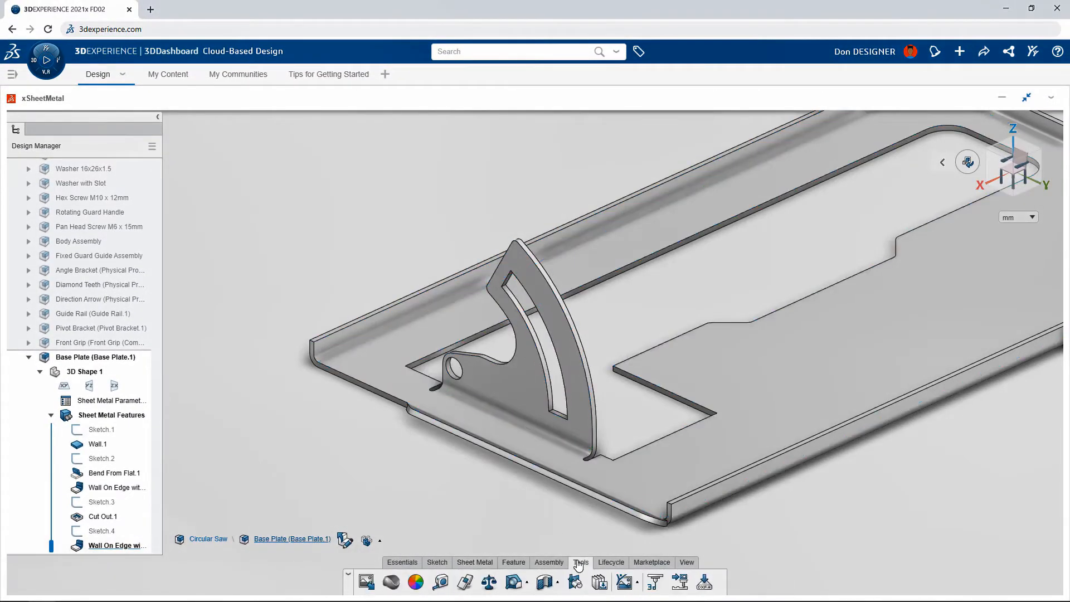
click(465, 582)
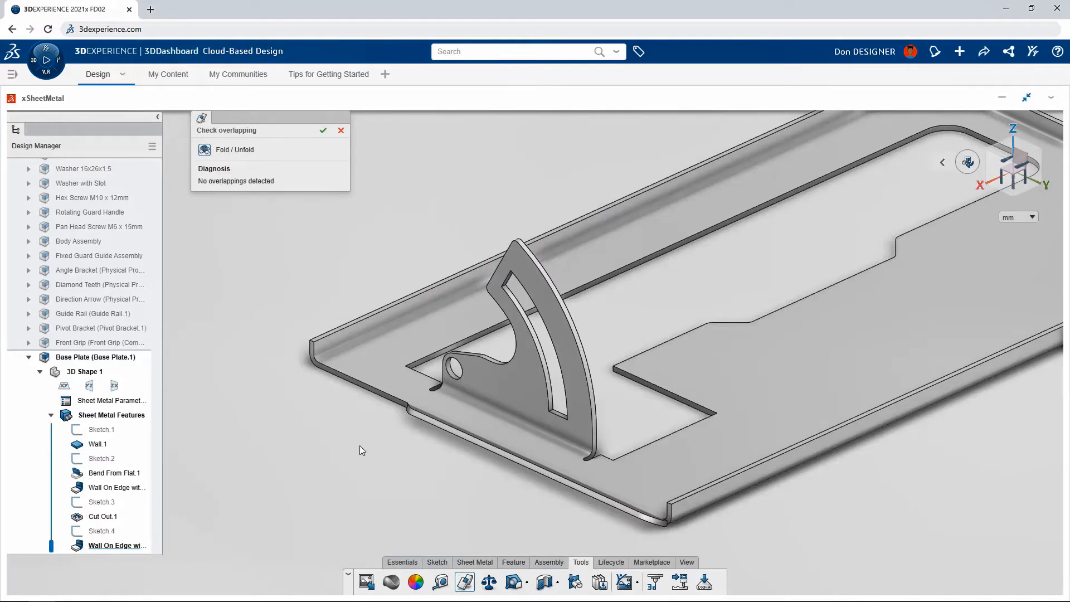
click(204, 150)
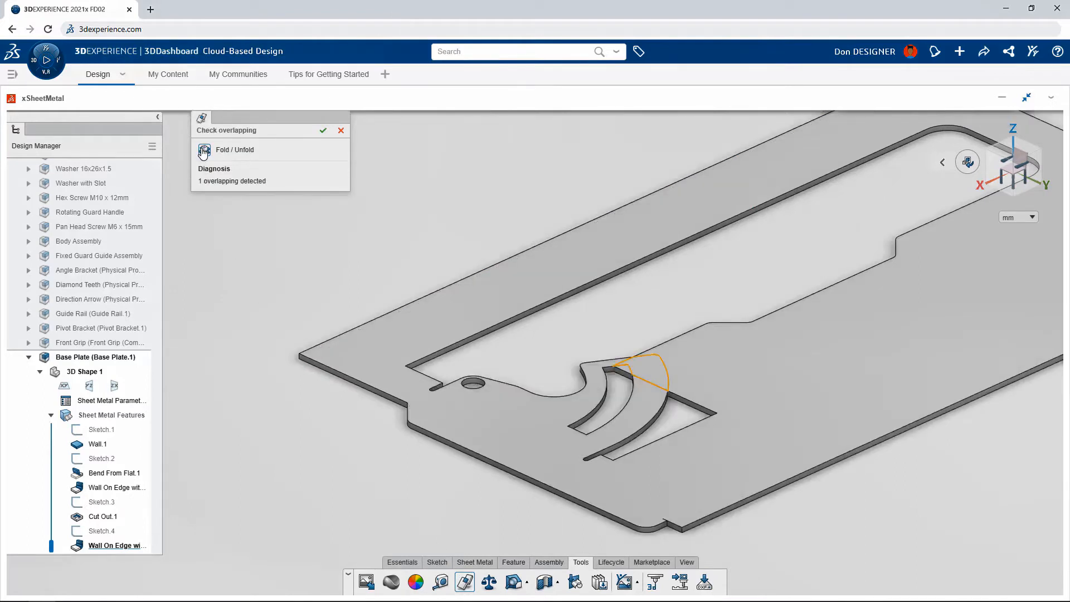
- Measure the distance from the unfolded bracket wall's tip to the rectangular cutout's nearest edge
click(442, 583)
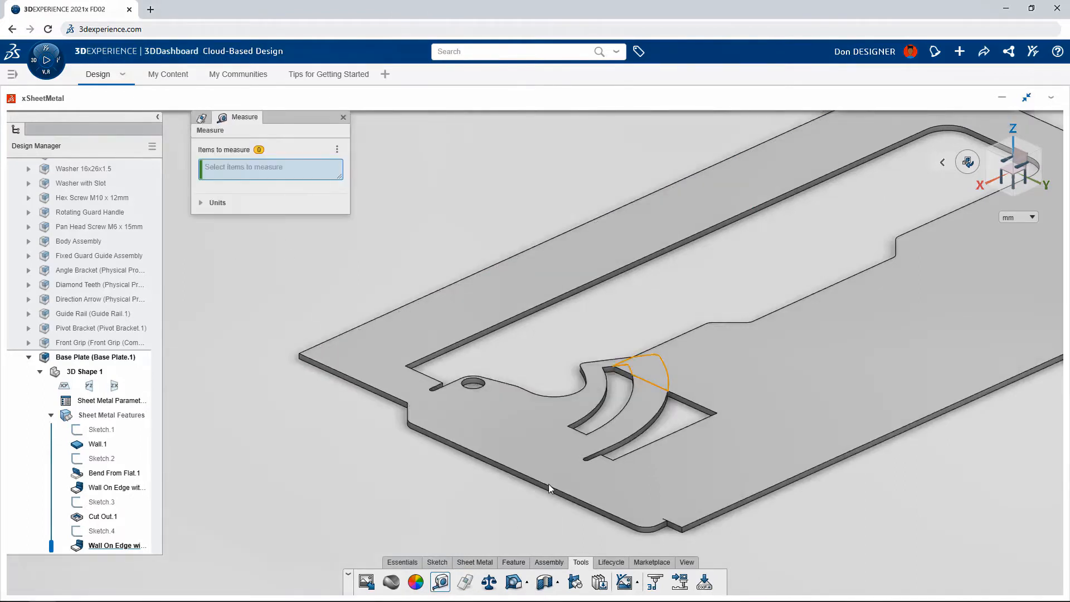
click(662, 358)
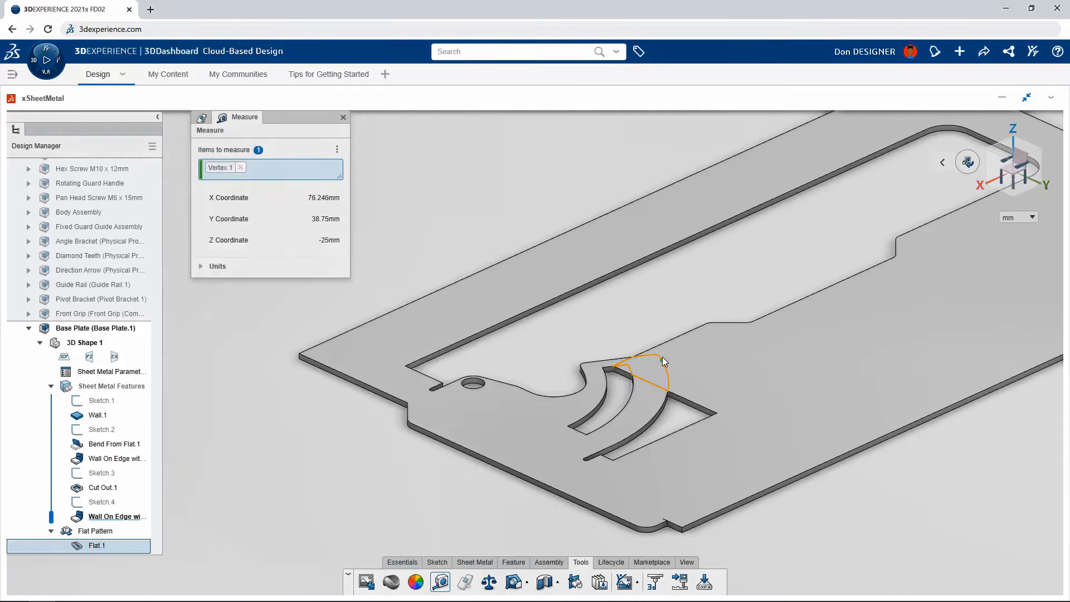
click(633, 377)
drag(632, 377, 606, 333)
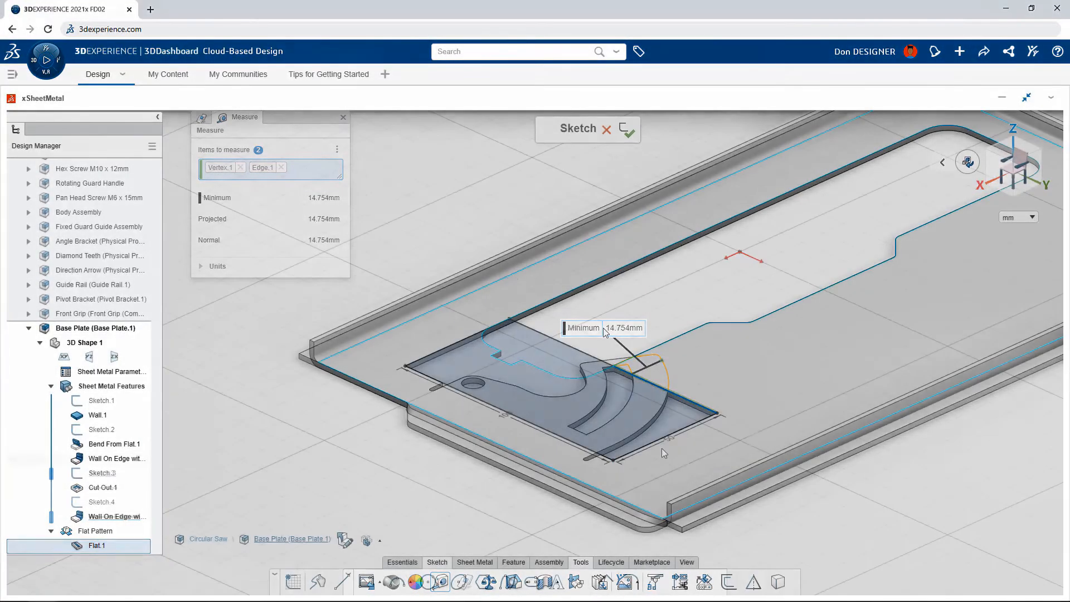
- Set the shorter side of the cutout's rectangle sketch to 50+20 mm and finish the sketch
click(661, 444)
double_click(667, 440)
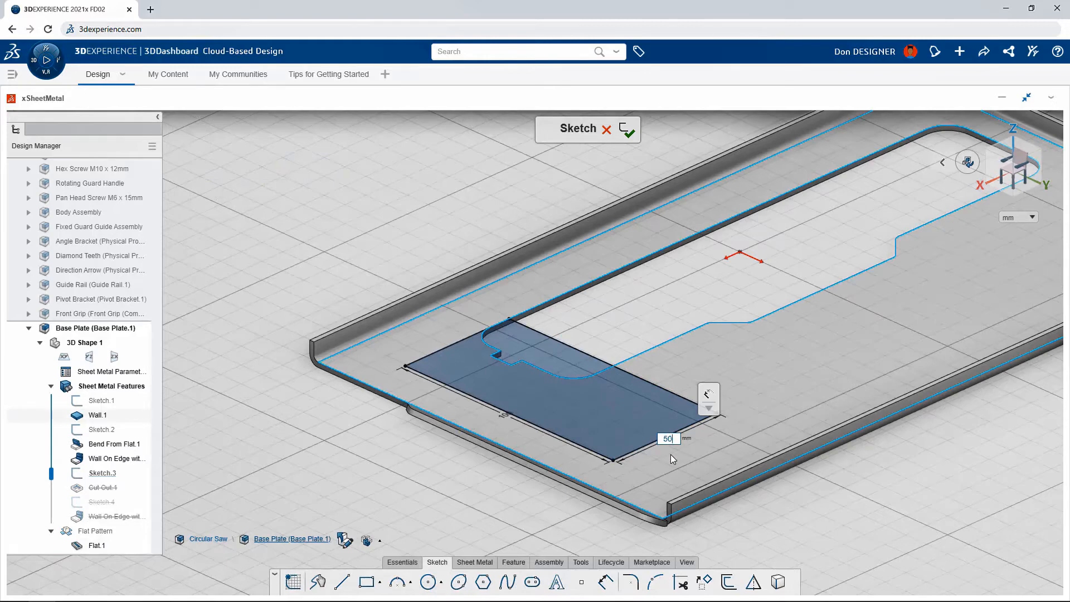
text(+20)
key(Return)
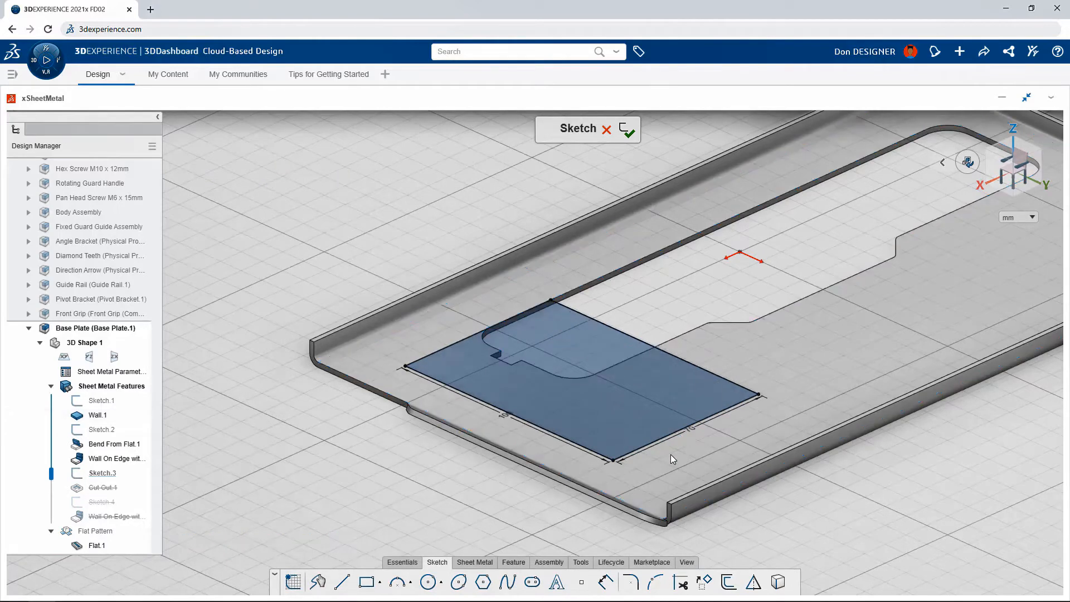
click(626, 134)
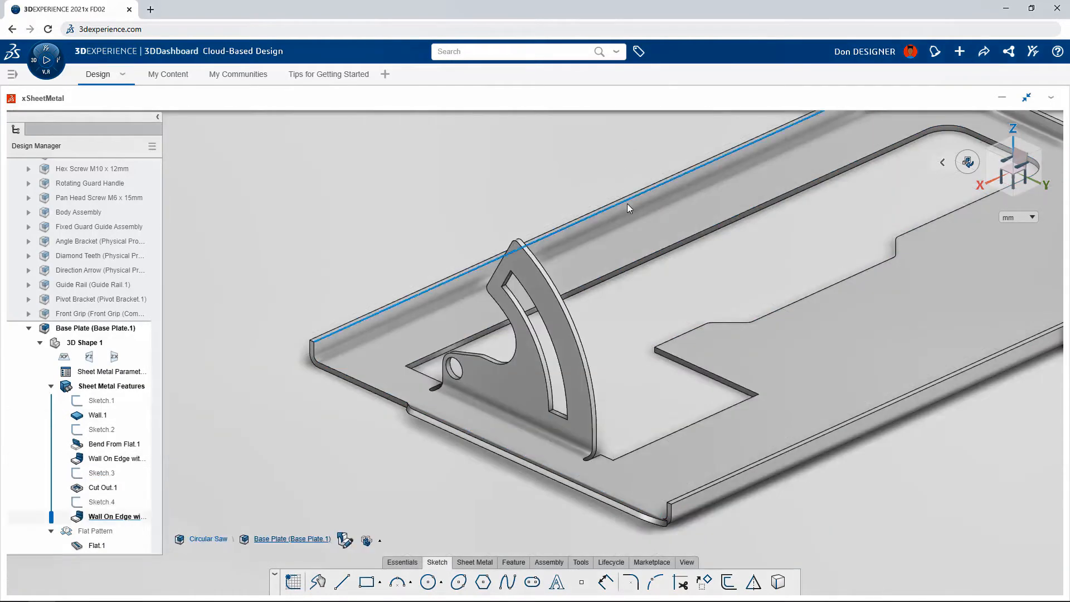
- Round the sharp corners of the long side walls and the rectangular cutout with a 3 mm corner radius
click(631, 239)
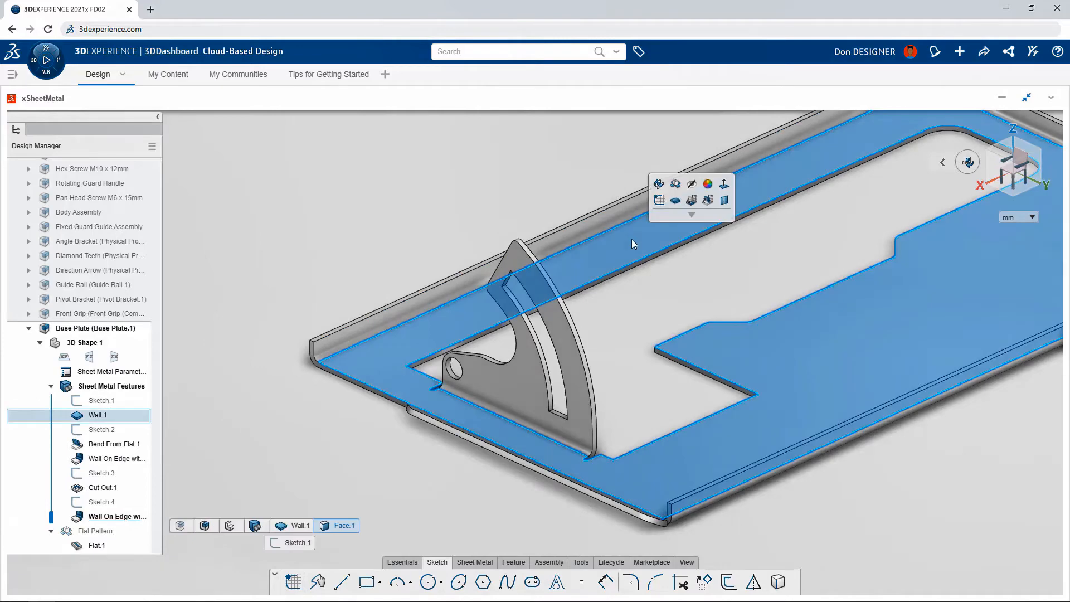
click(678, 186)
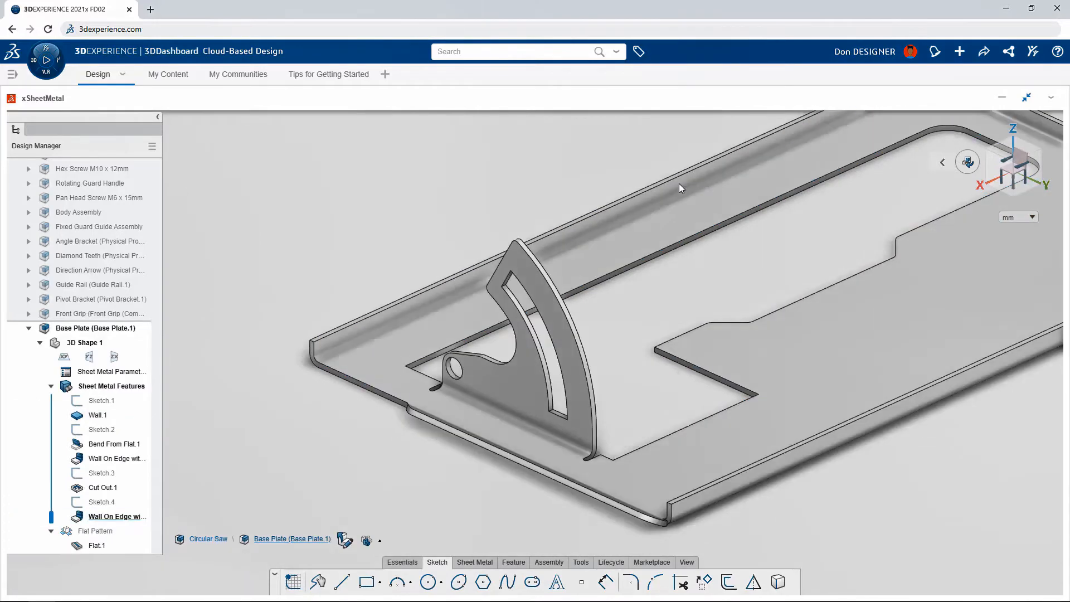
click(474, 562)
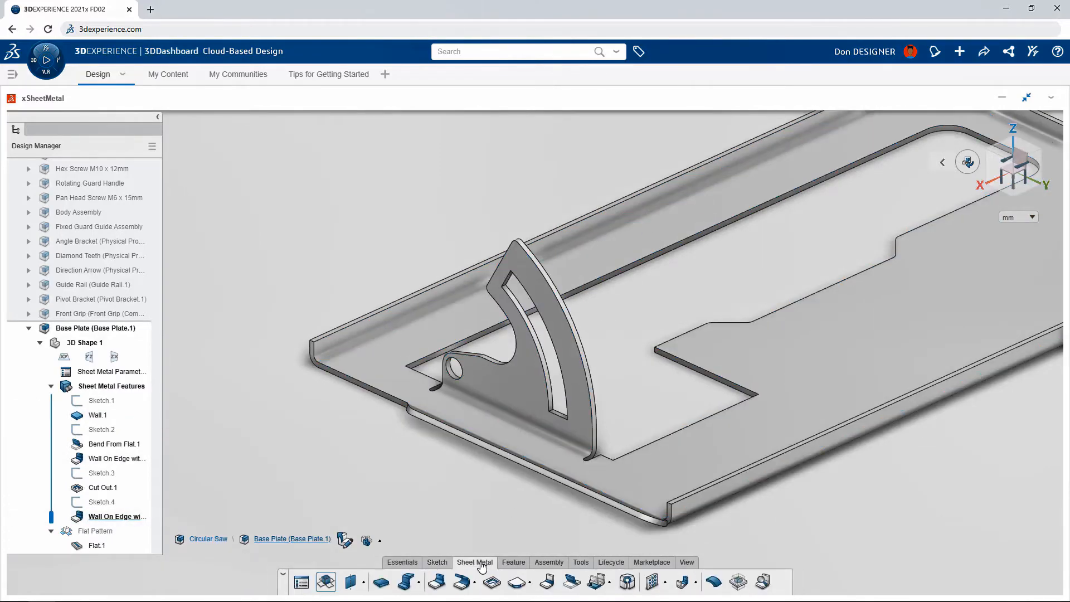
click(516, 582)
text(3)
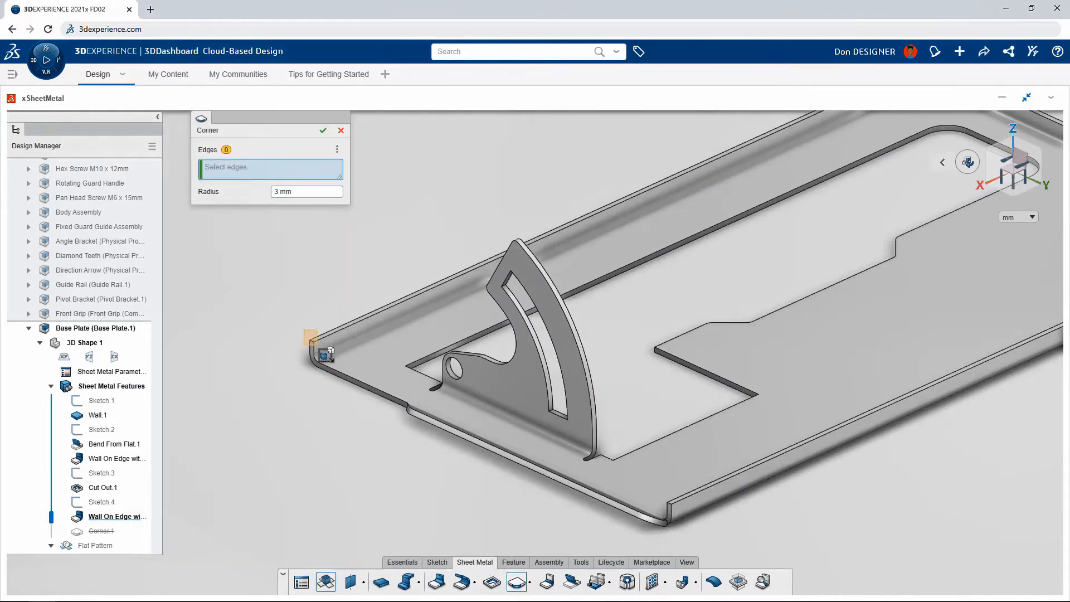
click(316, 347)
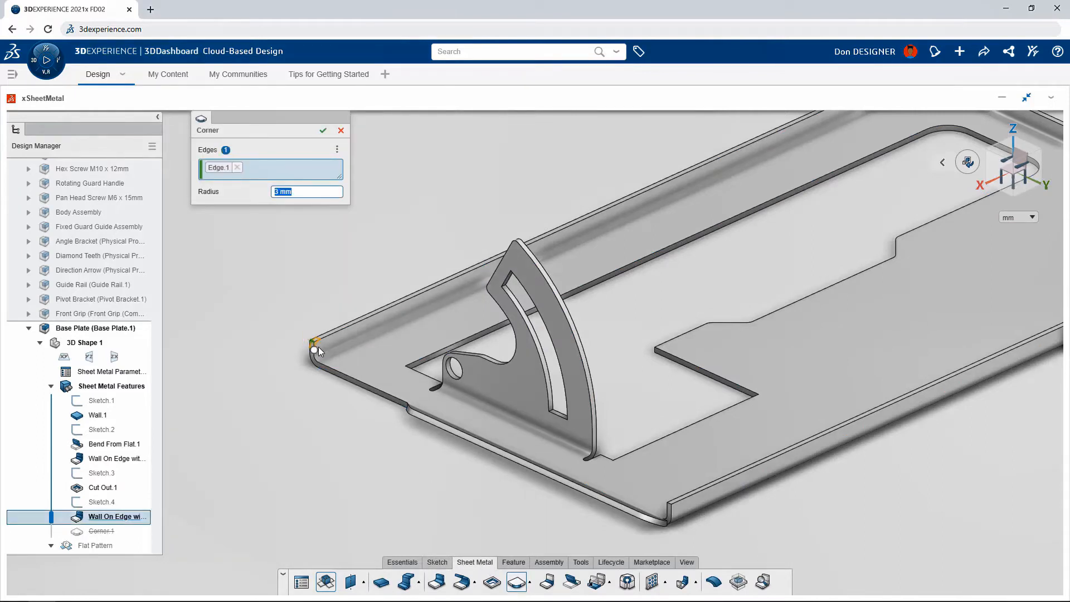
click(674, 497)
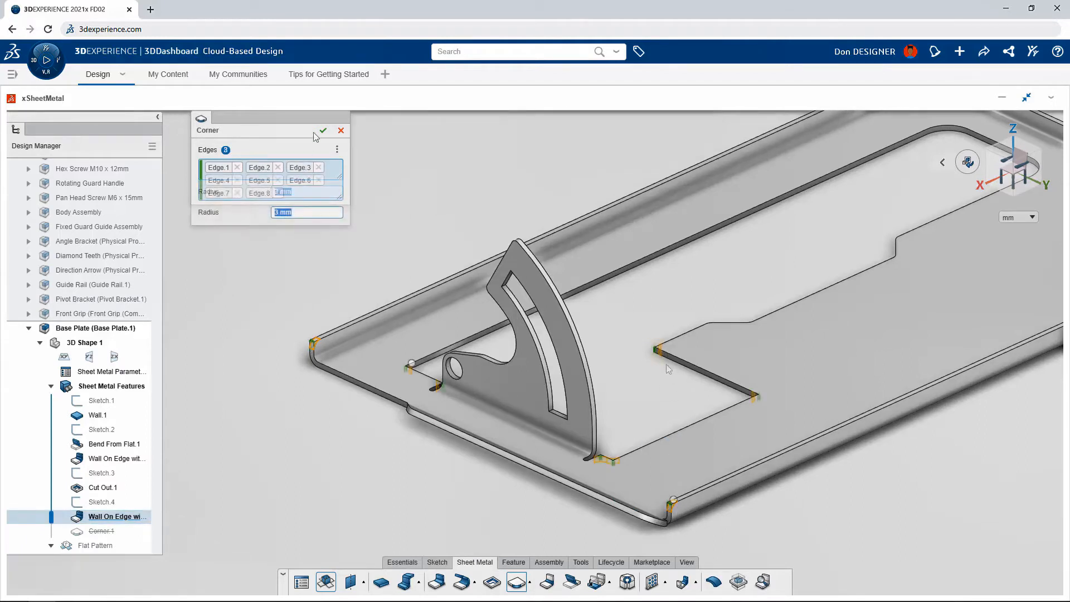
click(322, 131)
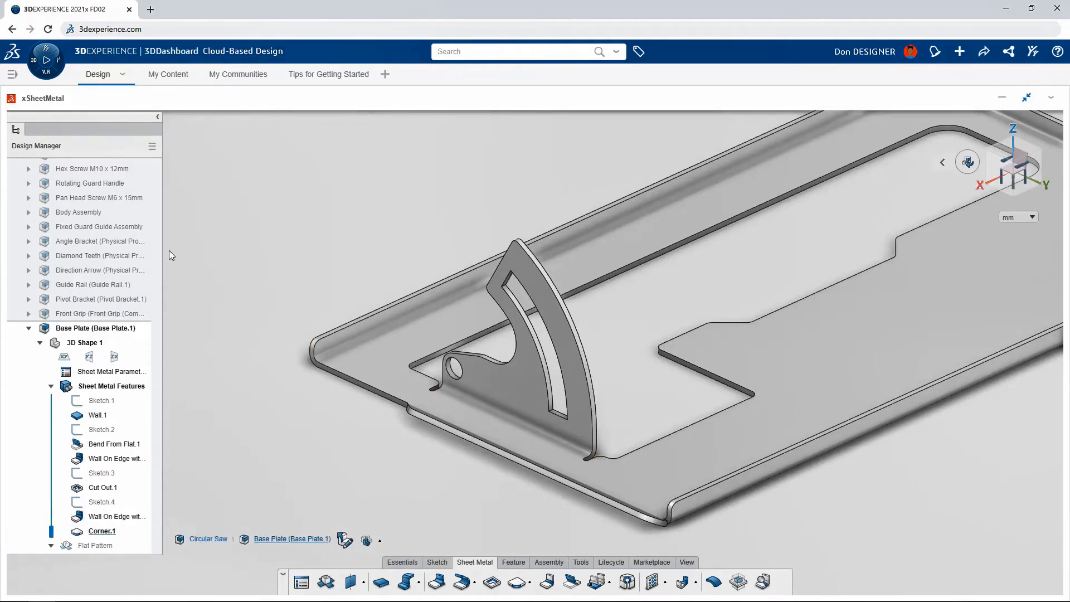
- Show the hidden Guide Rail alongside the Base Plate
click(117, 285)
click(143, 246)
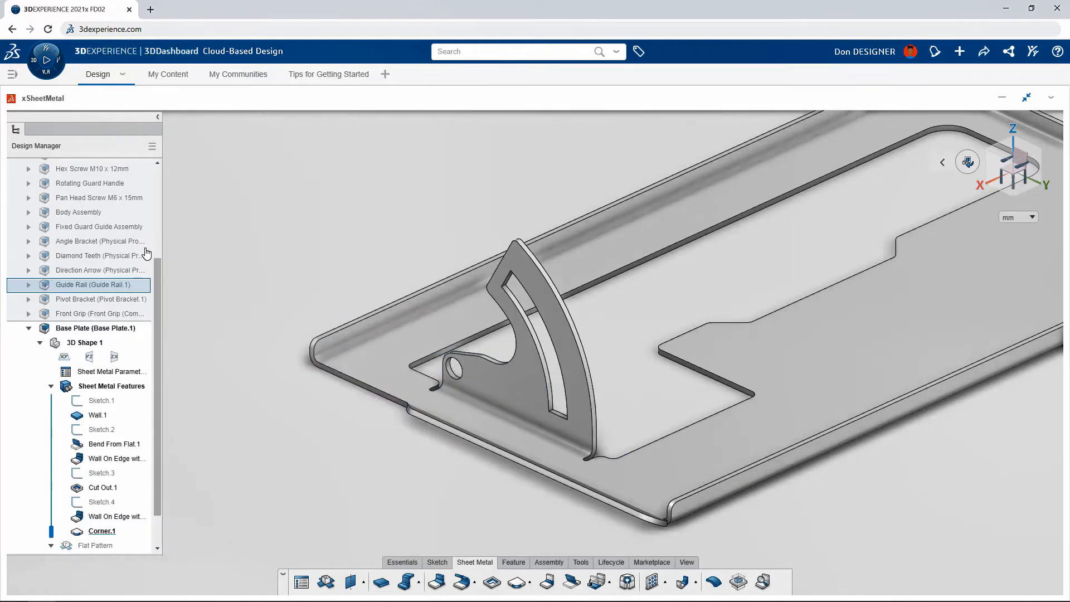
click(246, 258)
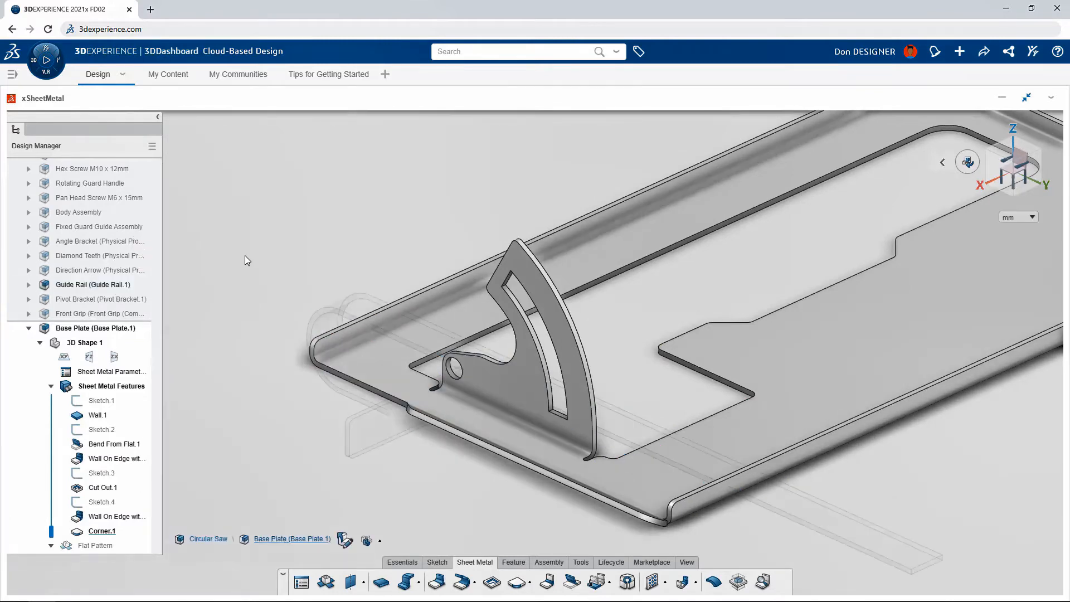
- Sketch the Guide Rail's rectangular cross-section on the long side wall's outer face and offset it outward by 1 mm
click(716, 484)
click(733, 457)
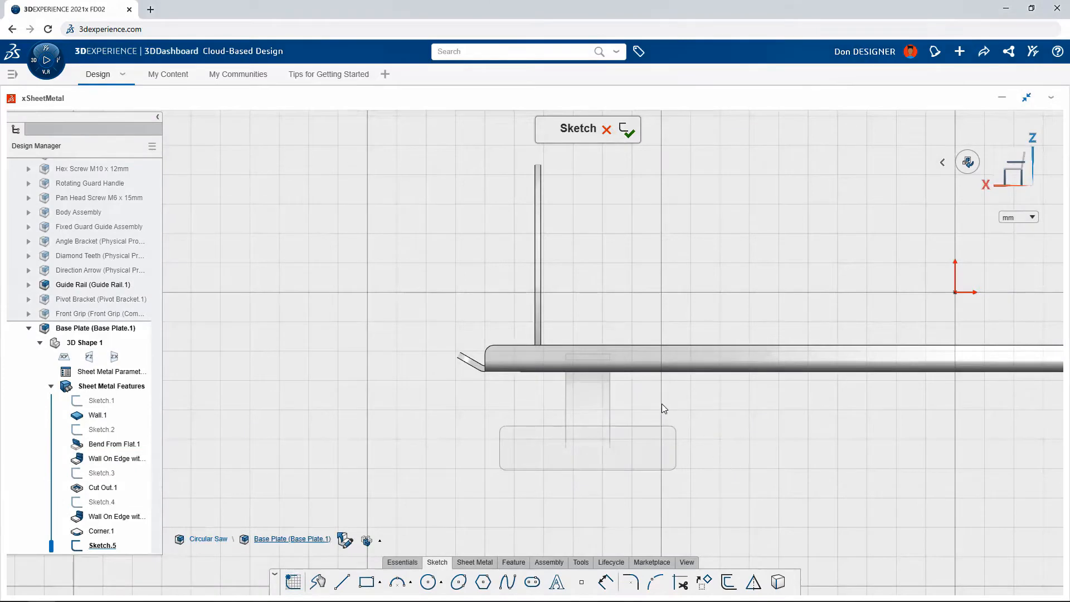
click(598, 356)
click(626, 321)
click(728, 582)
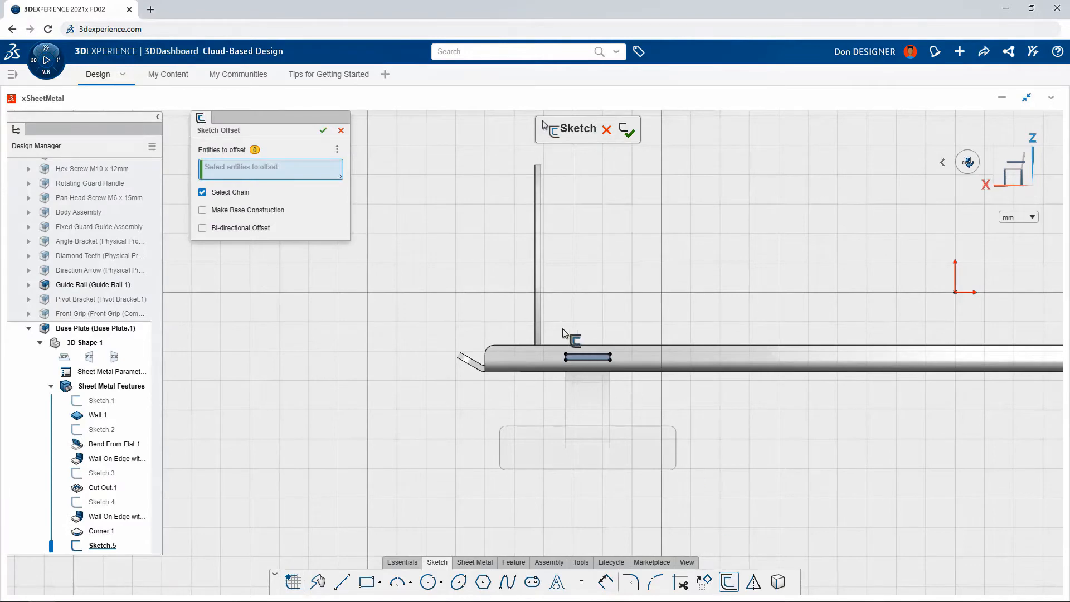
click(624, 383)
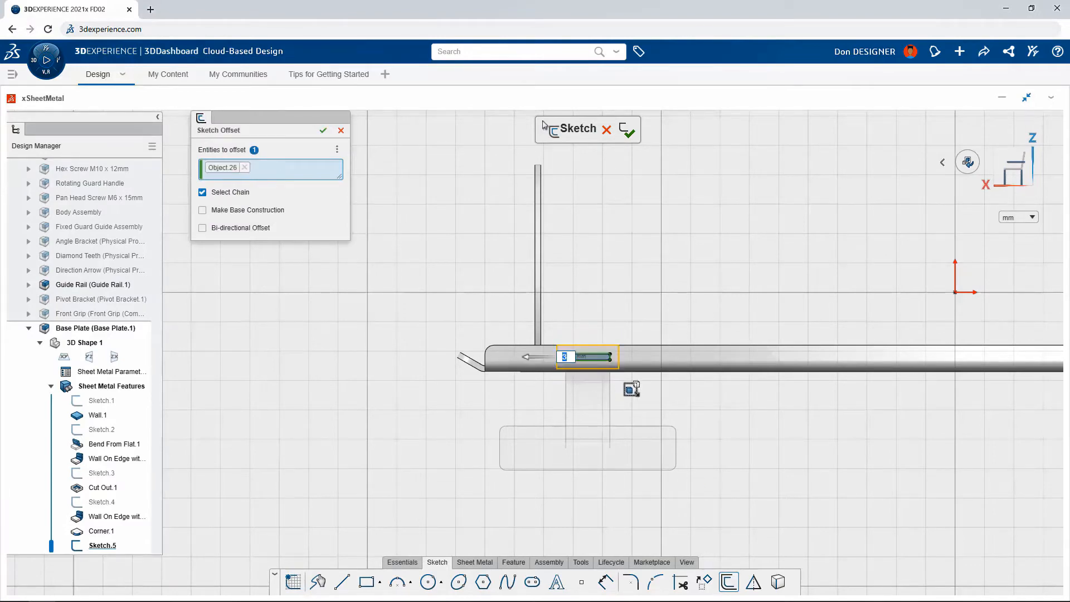
key(Return)
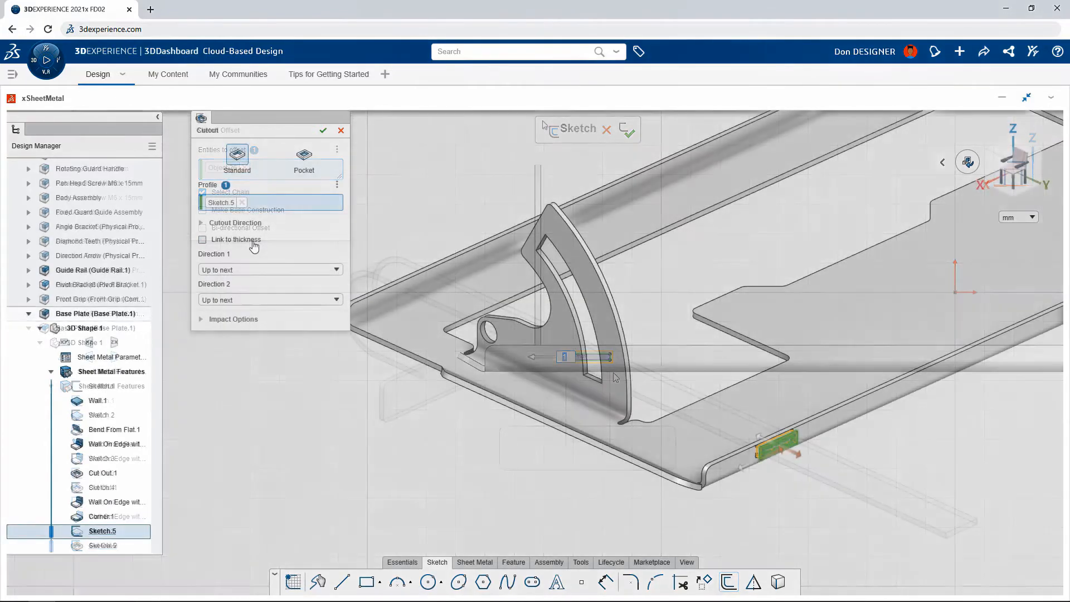
- Cut the offset guide rail profile through both side walls, with Direction 2 set to Up to last
click(269, 301)
click(256, 338)
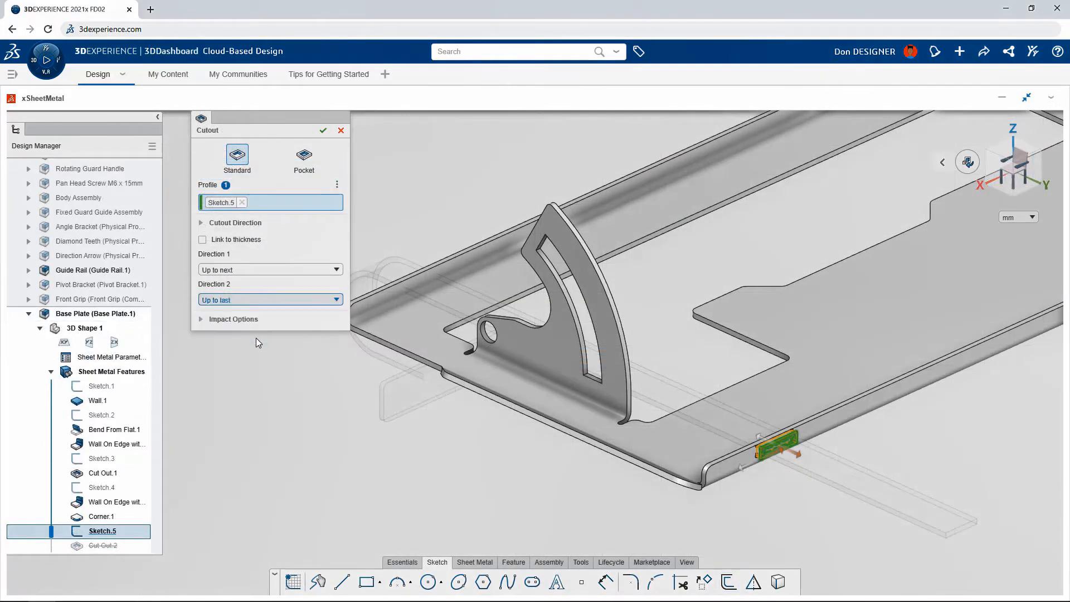
click(323, 131)
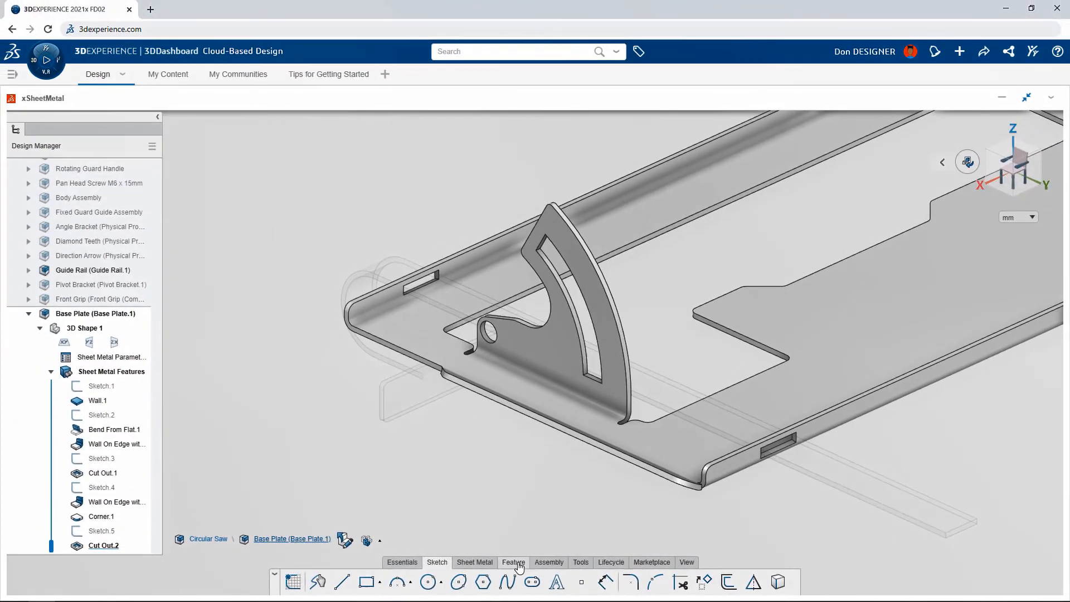
- Search the components for "form" and load Guide Rail Form as inserted geometry in the Base Plate
click(513, 562)
click(639, 582)
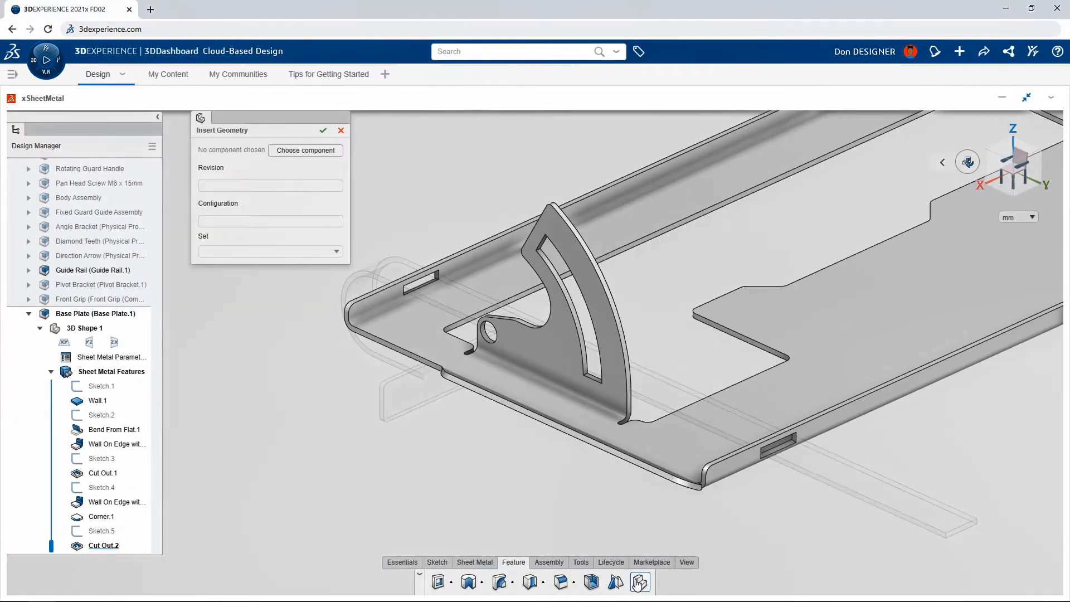
click(337, 161)
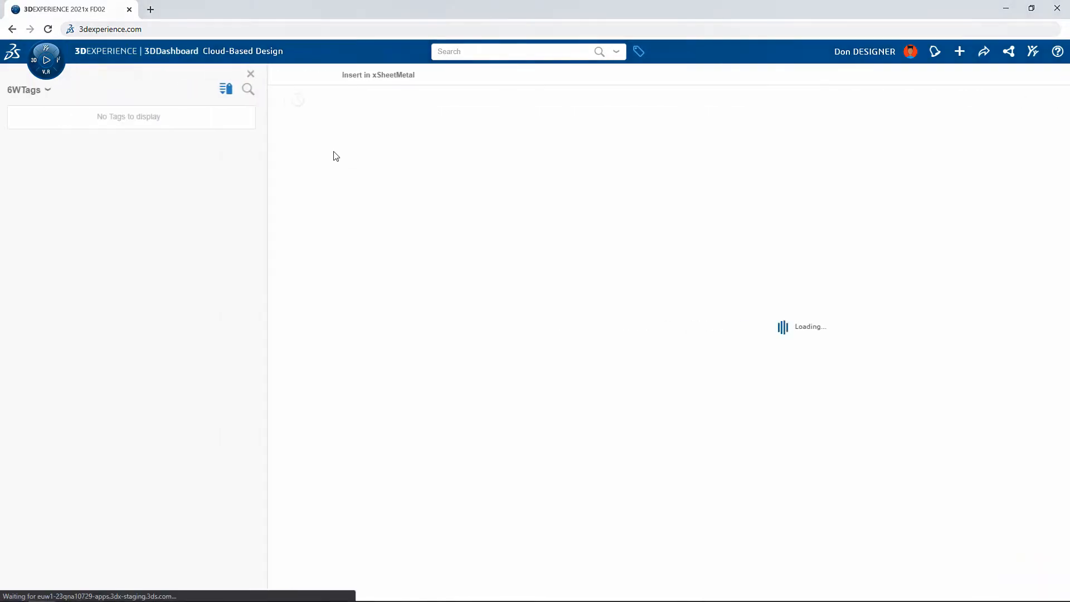
click(474, 52)
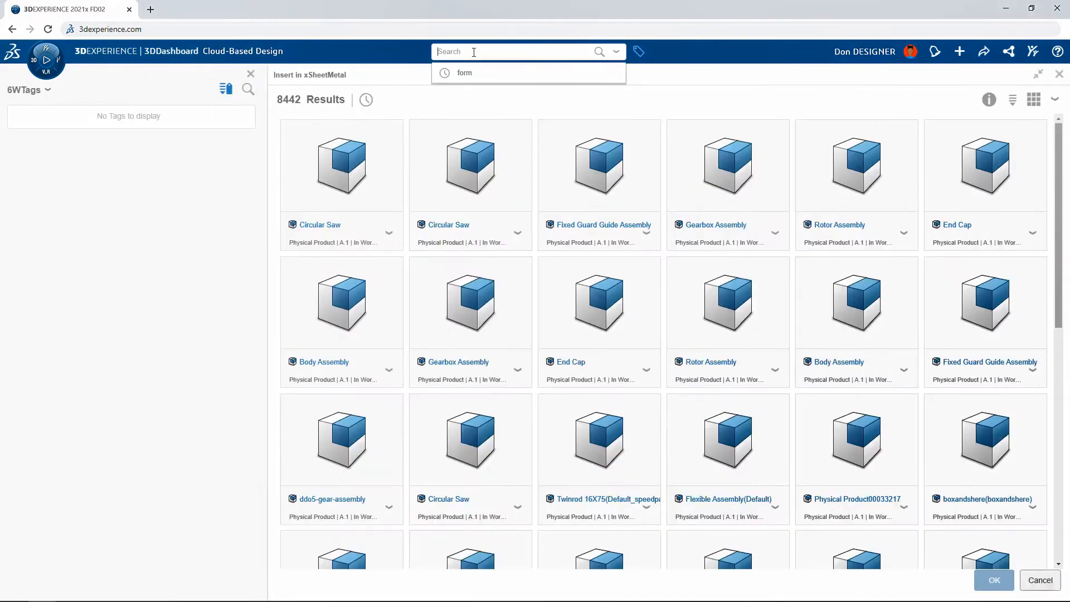
text(form)
key(Return)
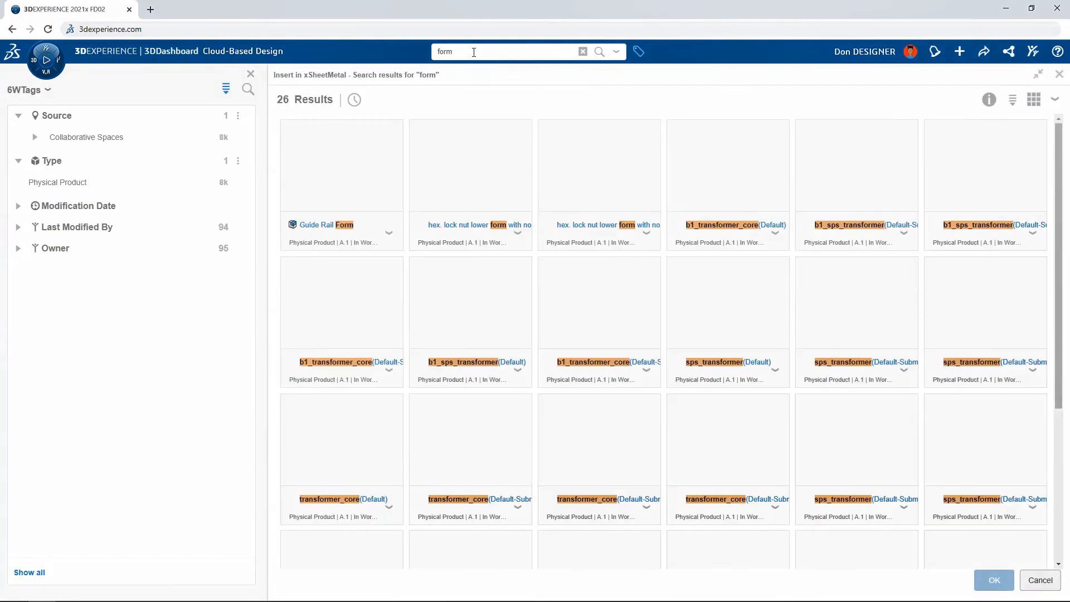
double_click(362, 192)
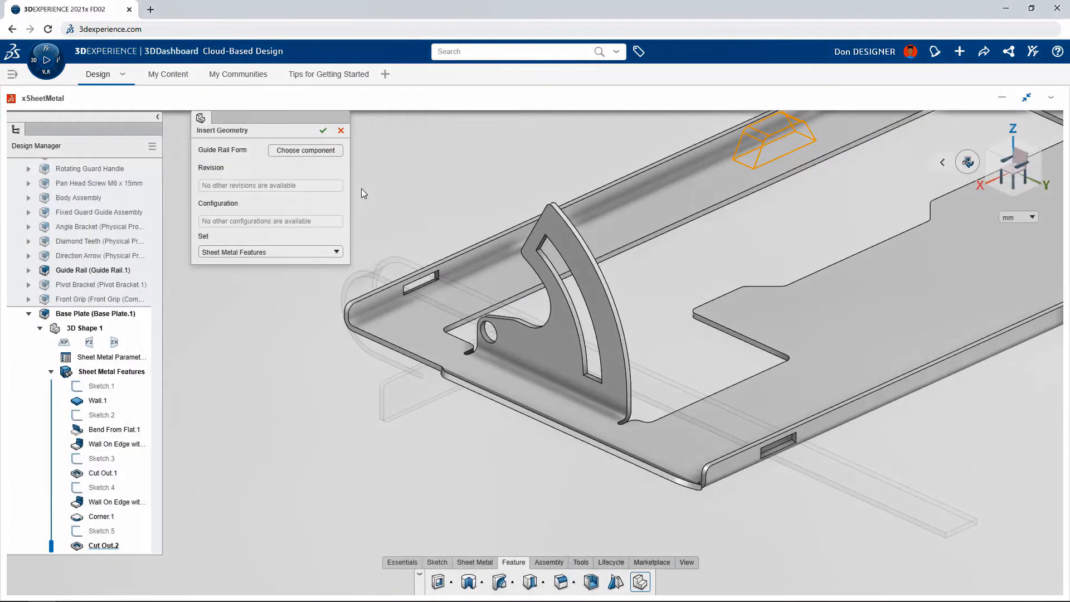
- Sketch a stamp position point on the plate's top face between the bracket wall and the guide rail slot
click(438, 562)
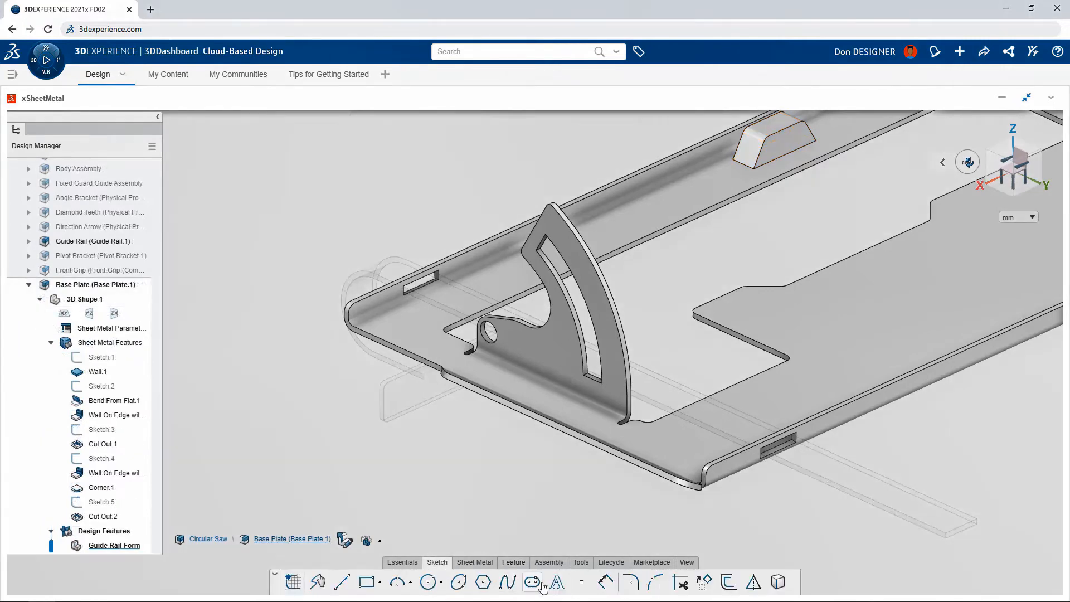
click(582, 582)
click(690, 444)
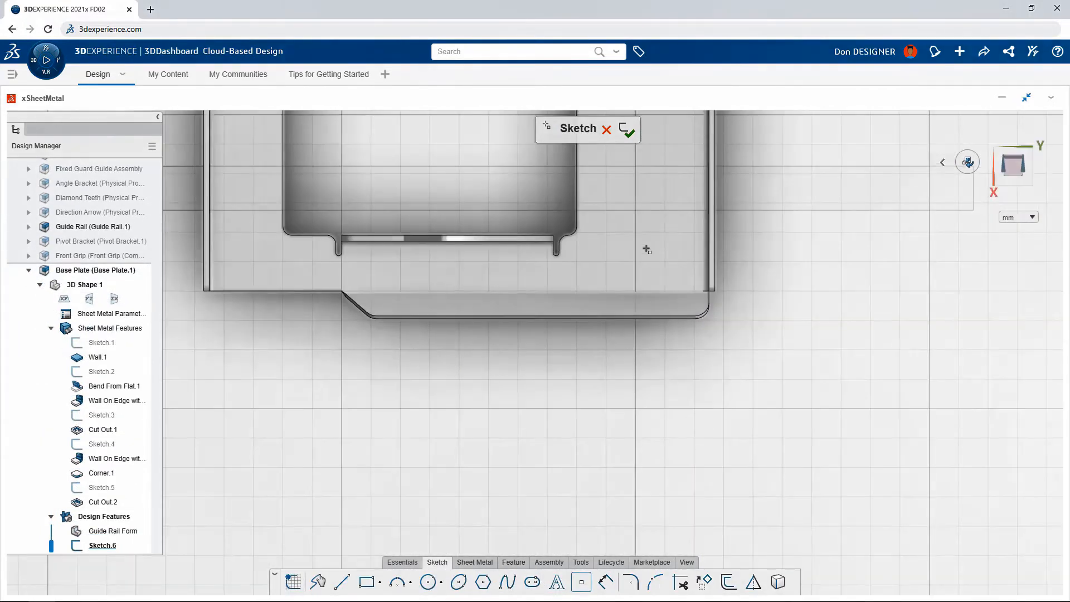
click(641, 189)
key(Escape)
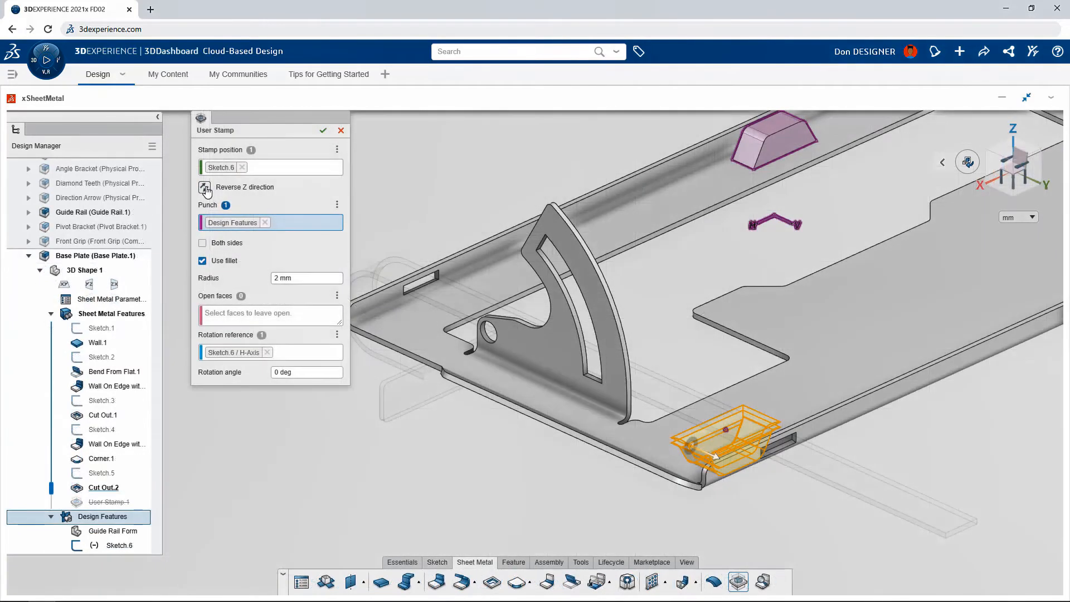
- Create a user stamp from the Guide Rail Form at the sketched point, with reversed Z direction, no fillet and the punch's side face left open
click(205, 189)
click(202, 261)
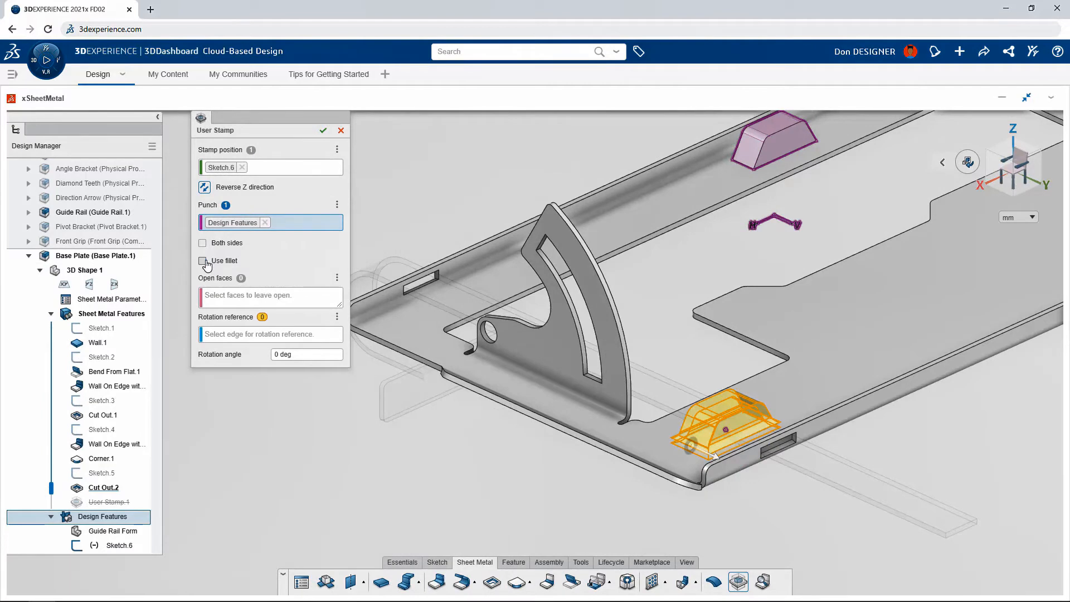
click(225, 301)
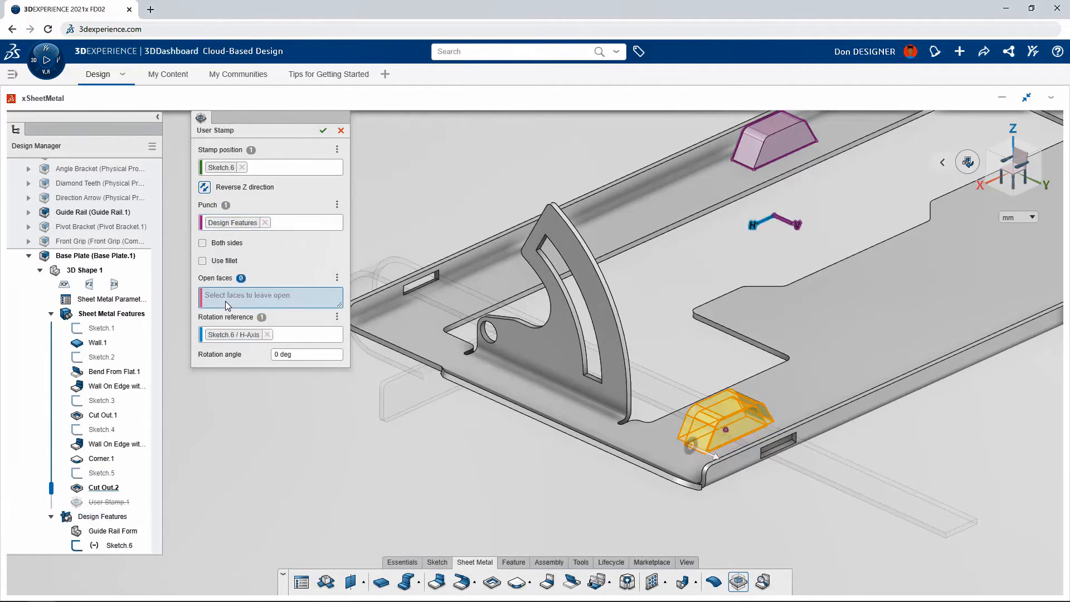
click(779, 149)
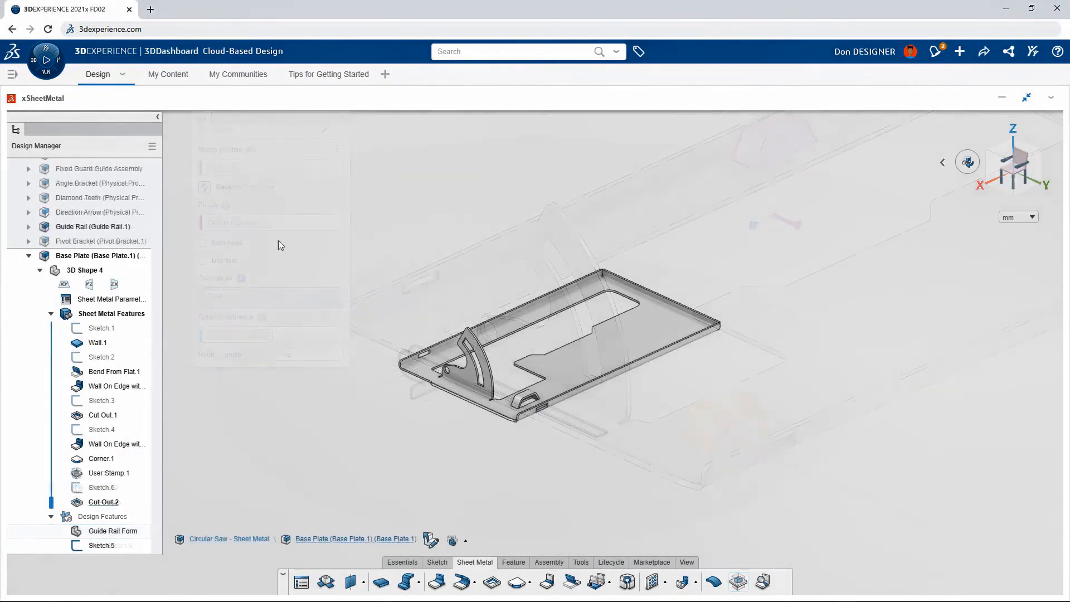
- Open the material browser for the Base Plate and filter the materials by "galvanized"
click(131, 256)
click(171, 218)
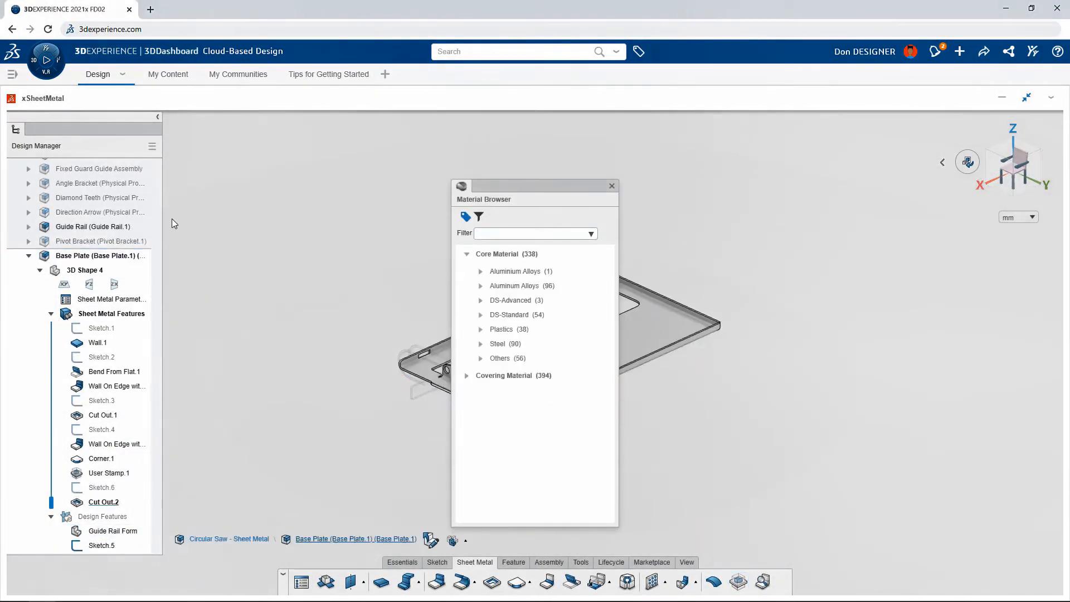
drag(529, 186, 253, 126)
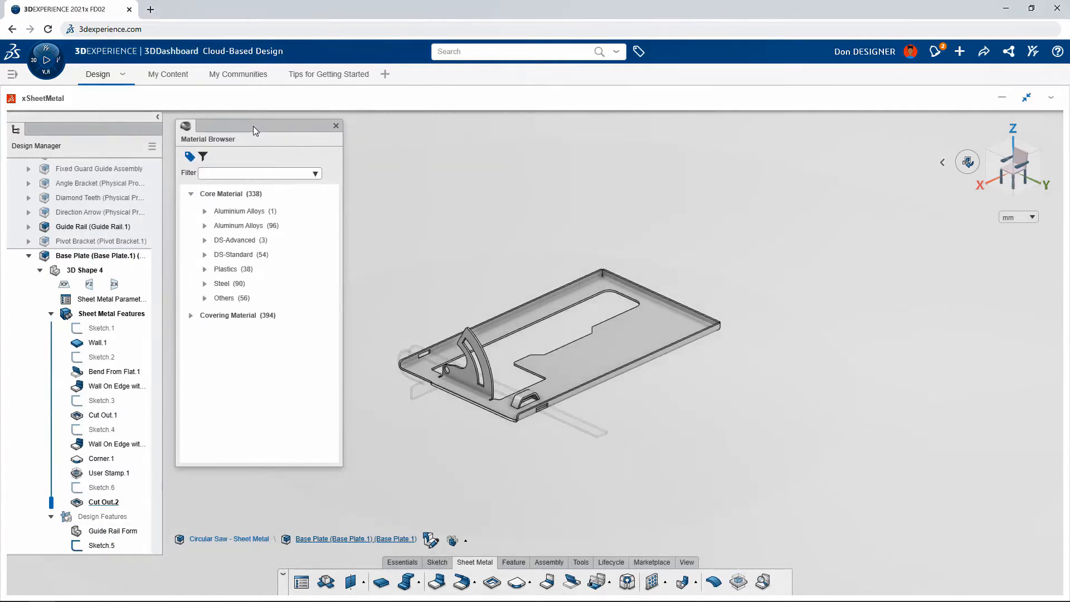
click(248, 175)
text(galvanized)
key(Return)
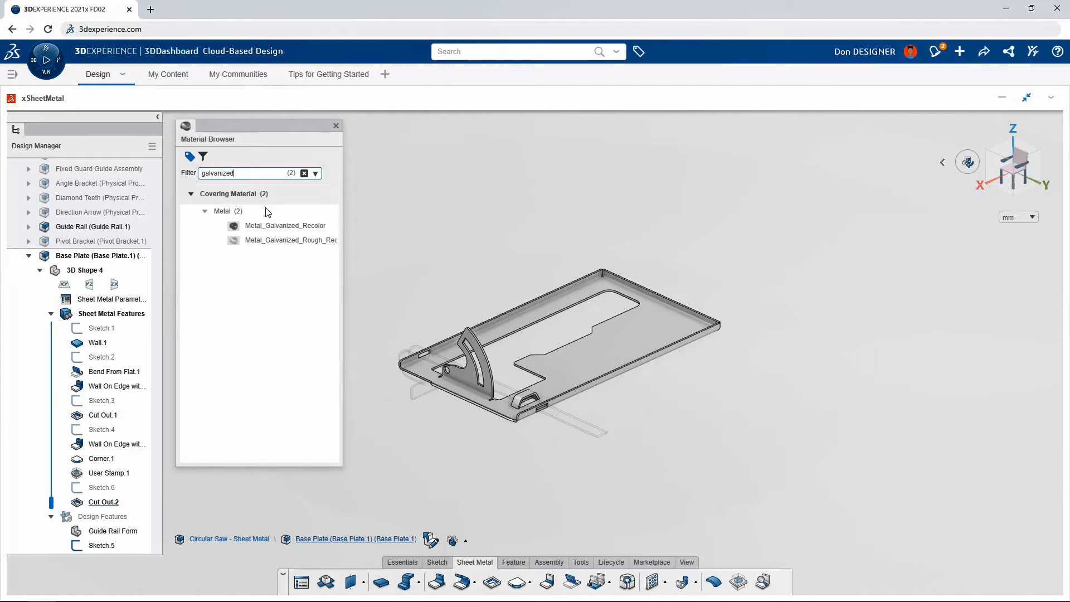
- Apply the rough galvanized metal covering material to the Base Plate and close the material browser
drag(276, 240, 634, 337)
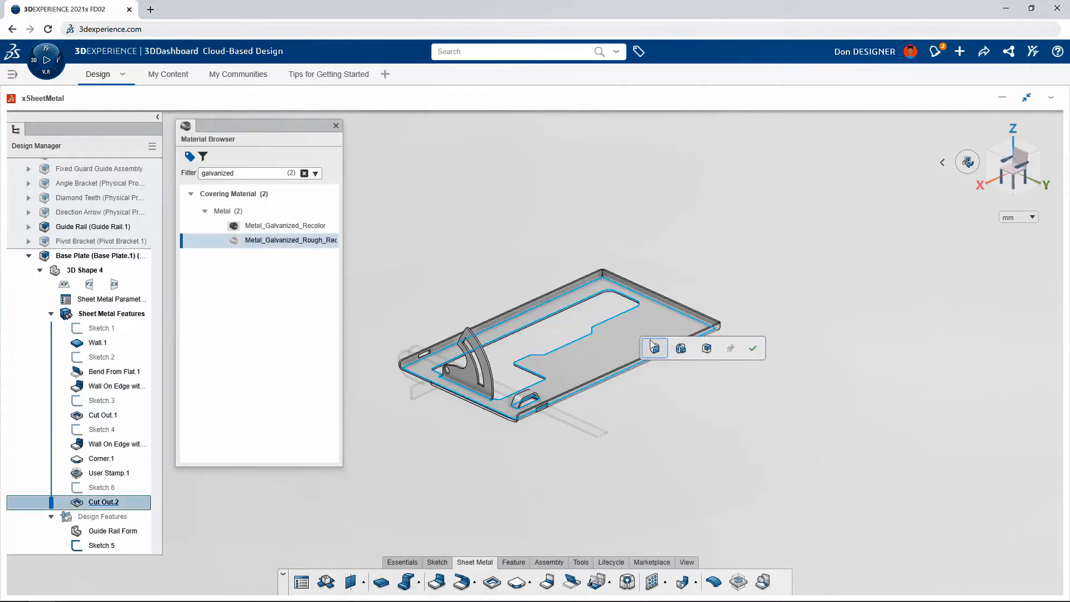
click(706, 349)
click(754, 349)
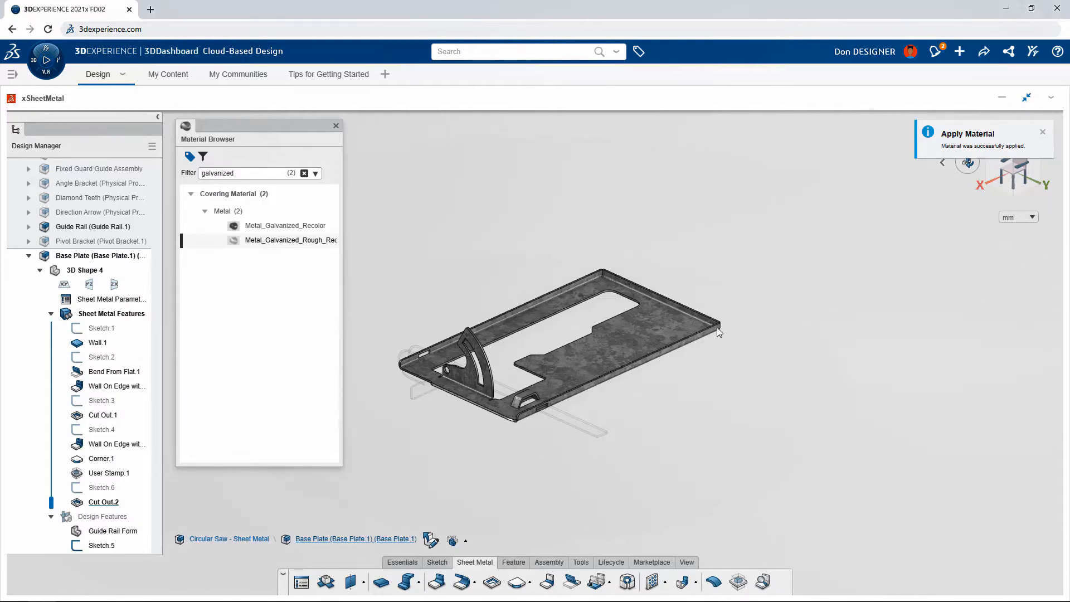
click(336, 125)
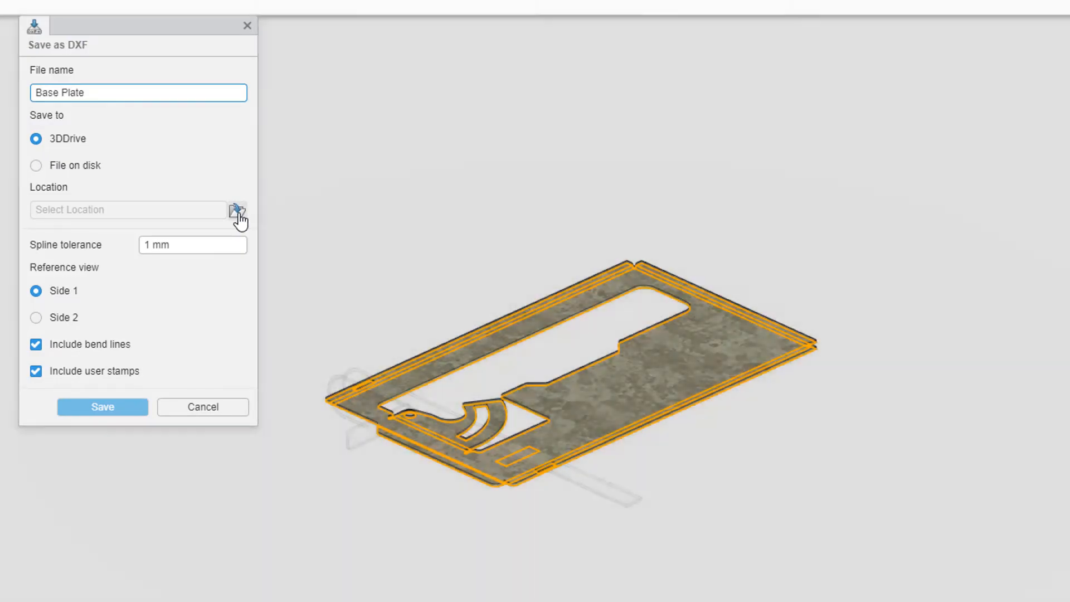
- Save the unfolded Base Plate as a DXF in the My Files folder on 3DDrive
click(238, 214)
click(498, 285)
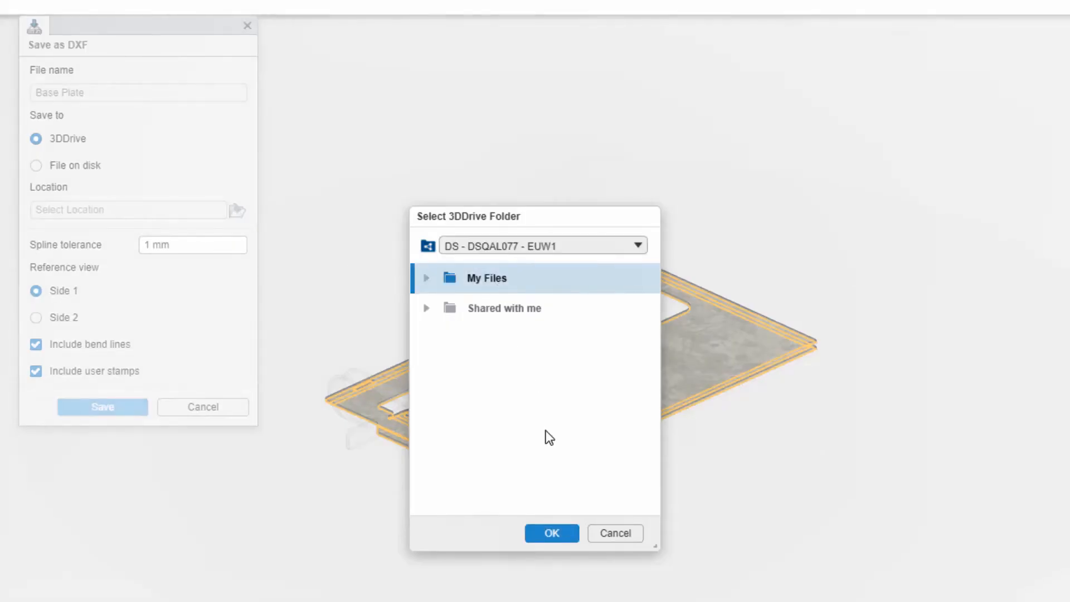
click(565, 539)
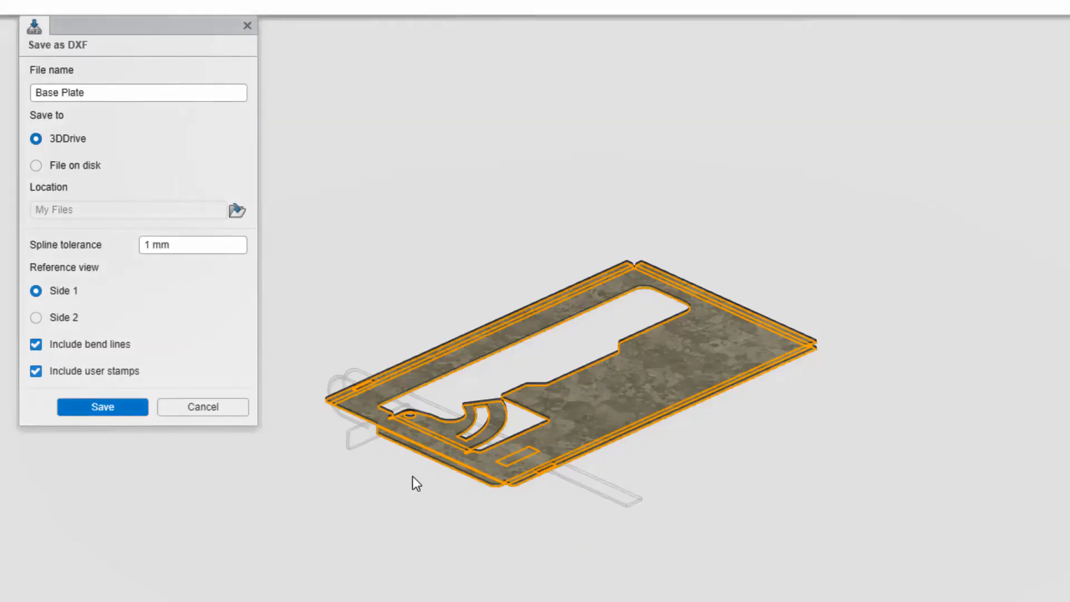
click(113, 407)
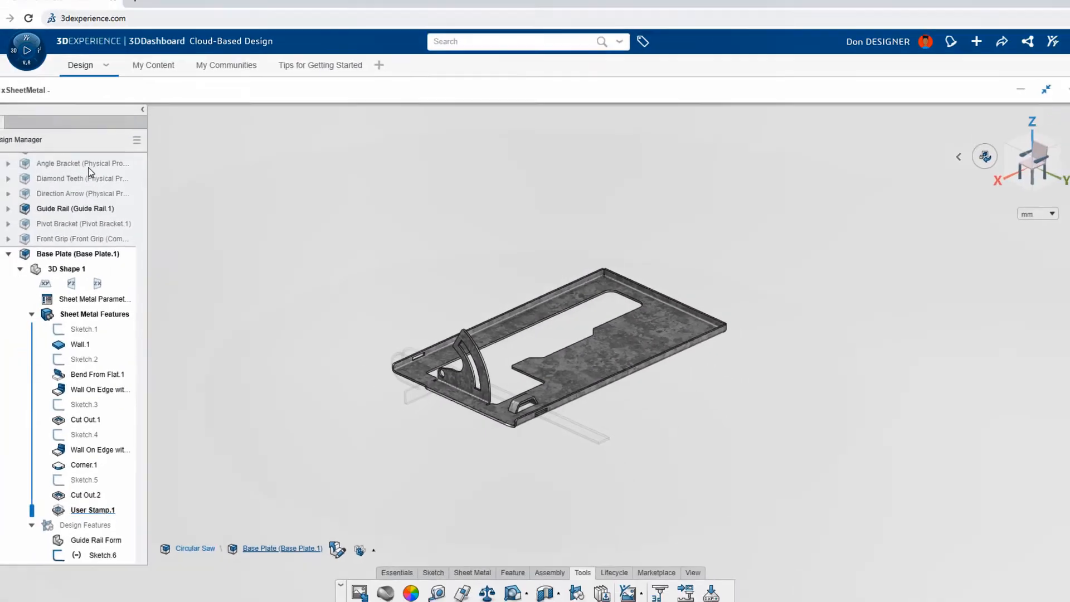
- Open Base Plate.dxf from My Files in the 3DDrive app and close the app list
click(49, 62)
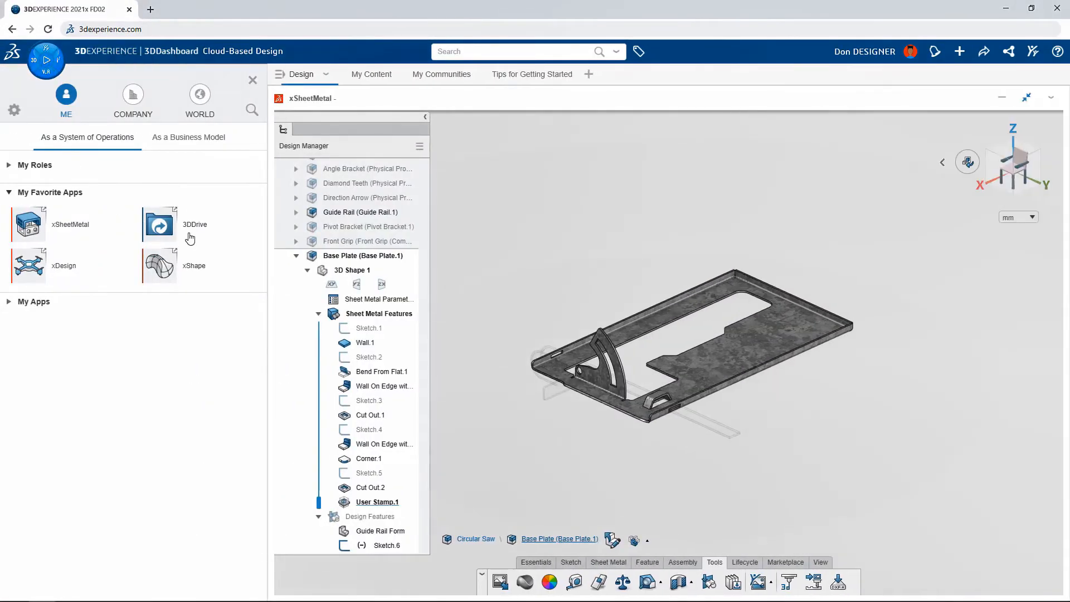
click(190, 238)
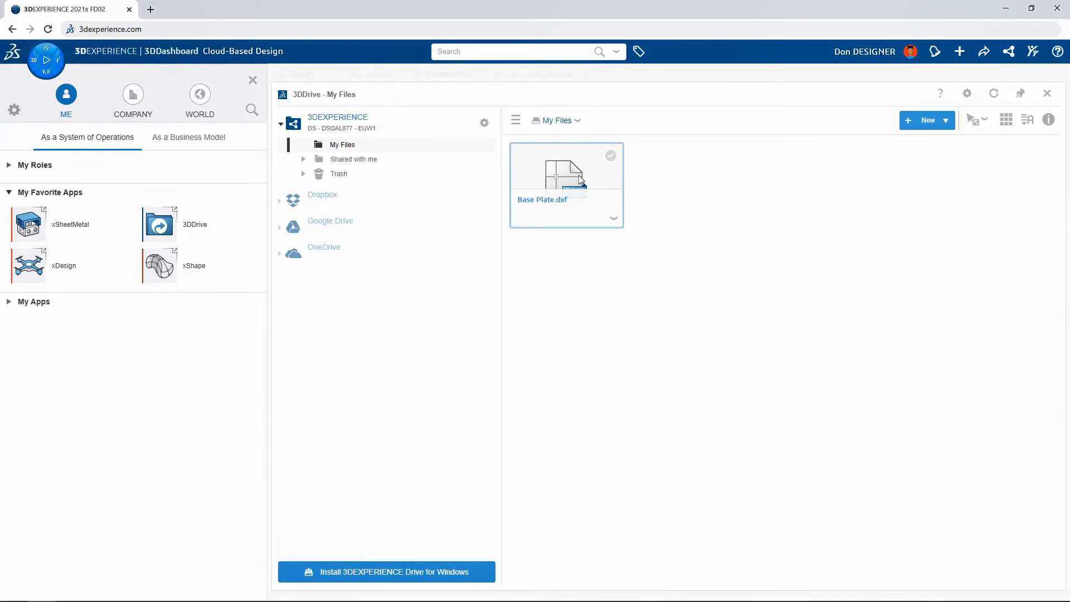
double_click(578, 179)
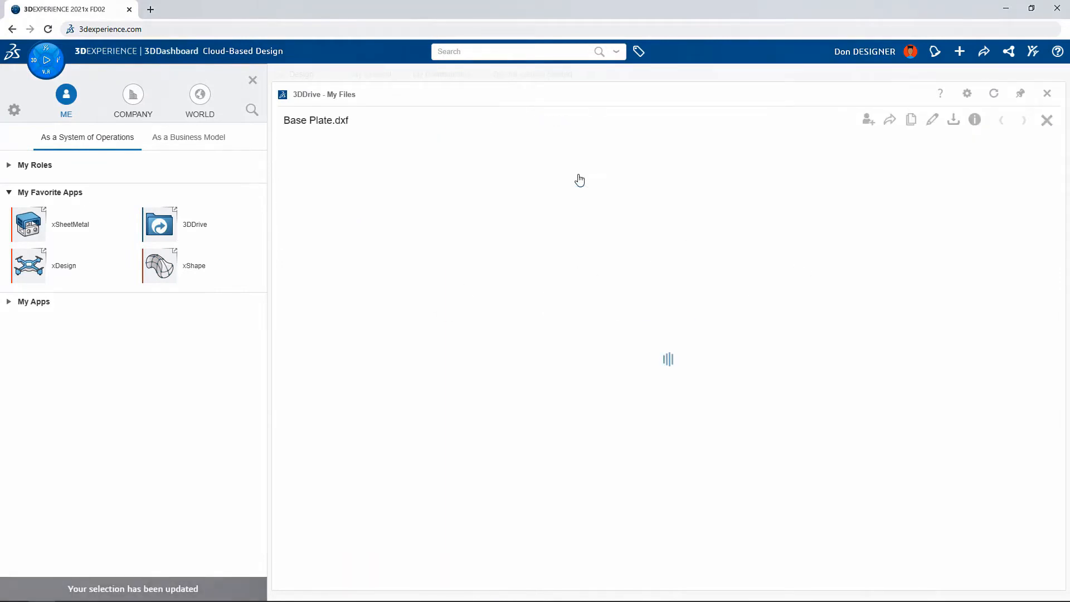
click(252, 79)
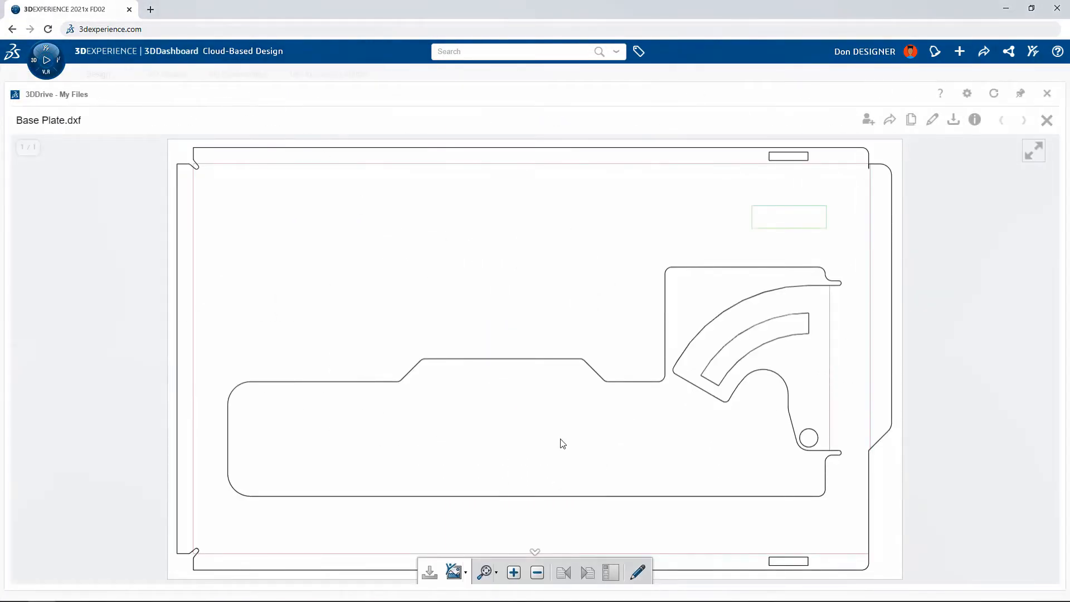
- Mark up the flat pattern with a red arrow at the upper corner relief and green circles plus a check mark at the bracket reliefs
click(637, 573)
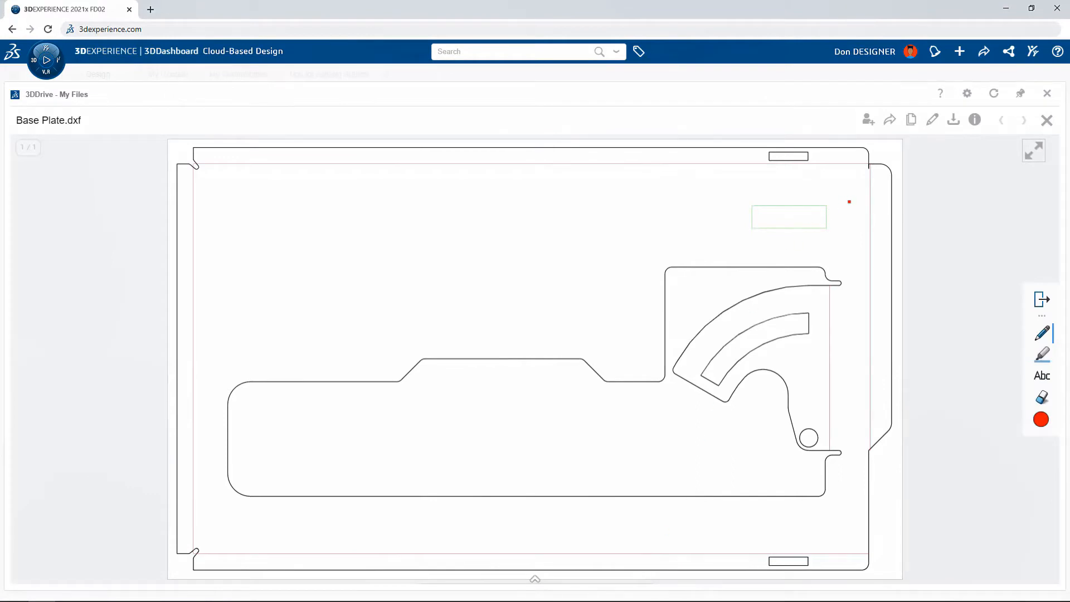
drag(849, 202, 865, 173)
click(1041, 421)
click(1004, 370)
mouse_move(848, 268)
mouse_down()
mouse_move(822, 276)
mouse_move(849, 274)
mouse_move(826, 266)
mouse_up()
mouse_move(840, 437)
mouse_down()
mouse_move(820, 449)
mouse_move(847, 450)
mouse_move(840, 437)
mouse_move(855, 415)
mouse_up()
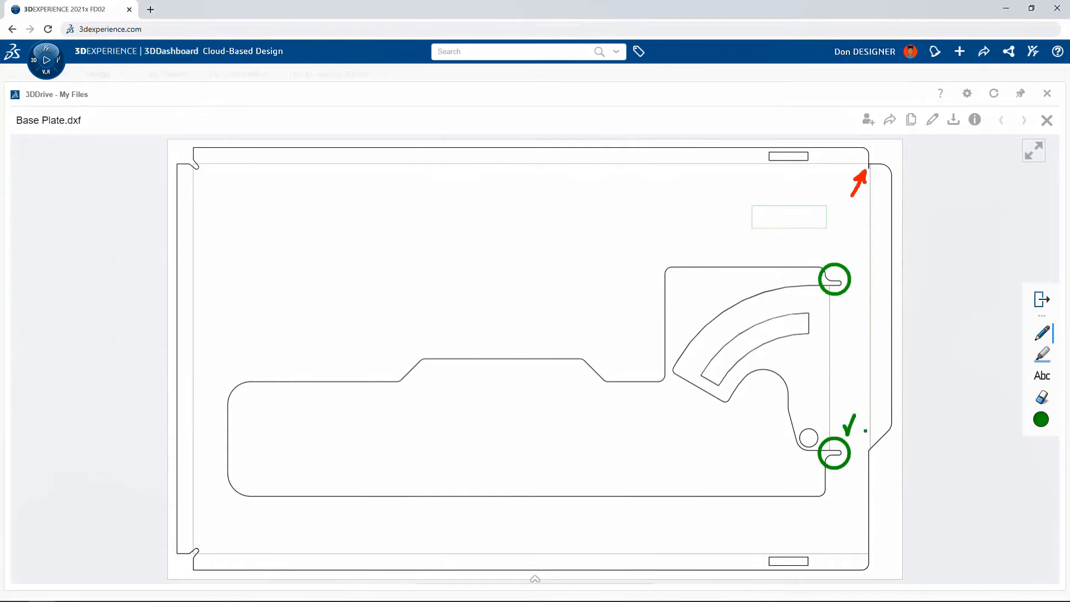
mouse_move(538, 579)
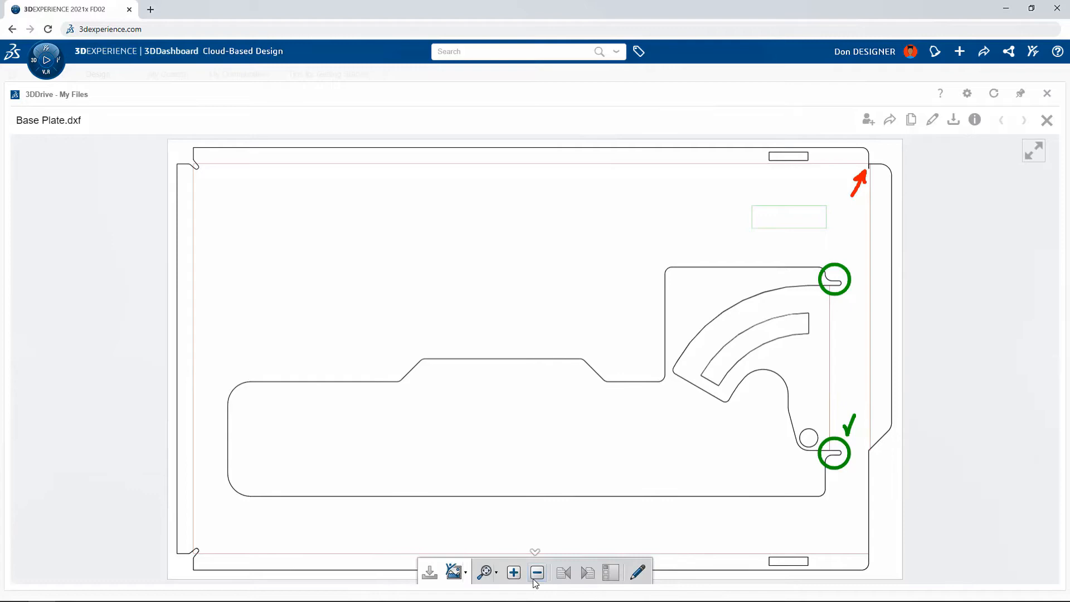
click(465, 573)
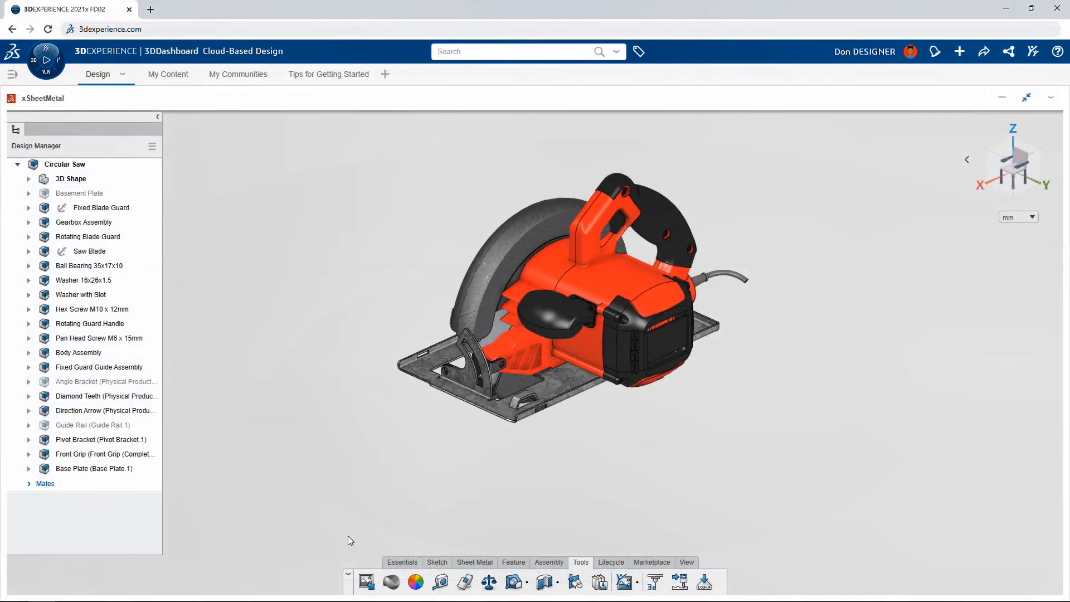
- Activate the Pivot Bracket in the Circular Saw assembly and recognize it as sheet metal, using its large planar face as reference
scroll(518, 450, down, 10)
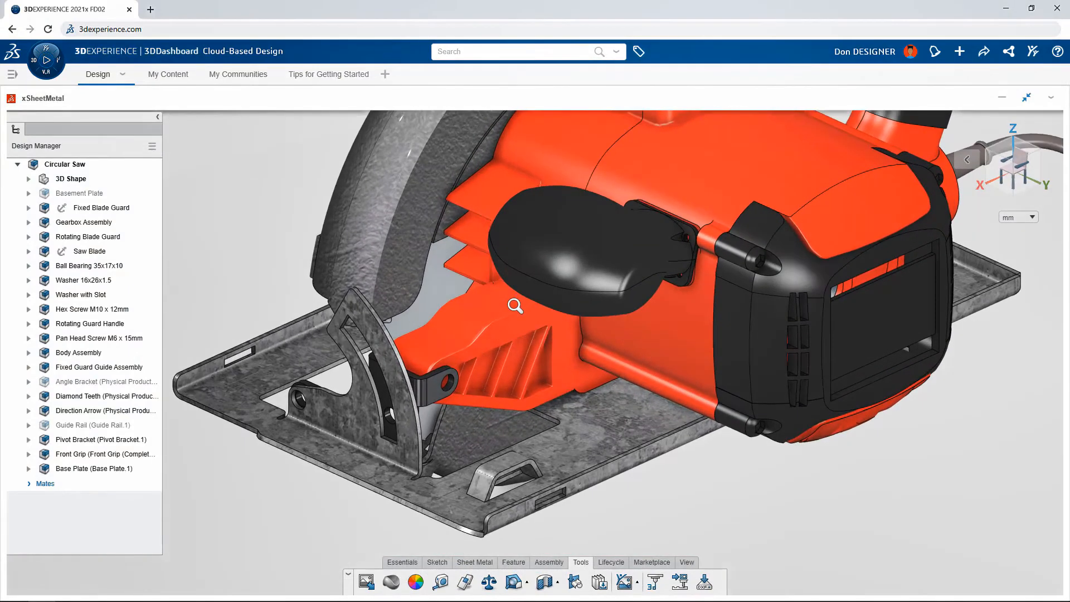
double_click(433, 392)
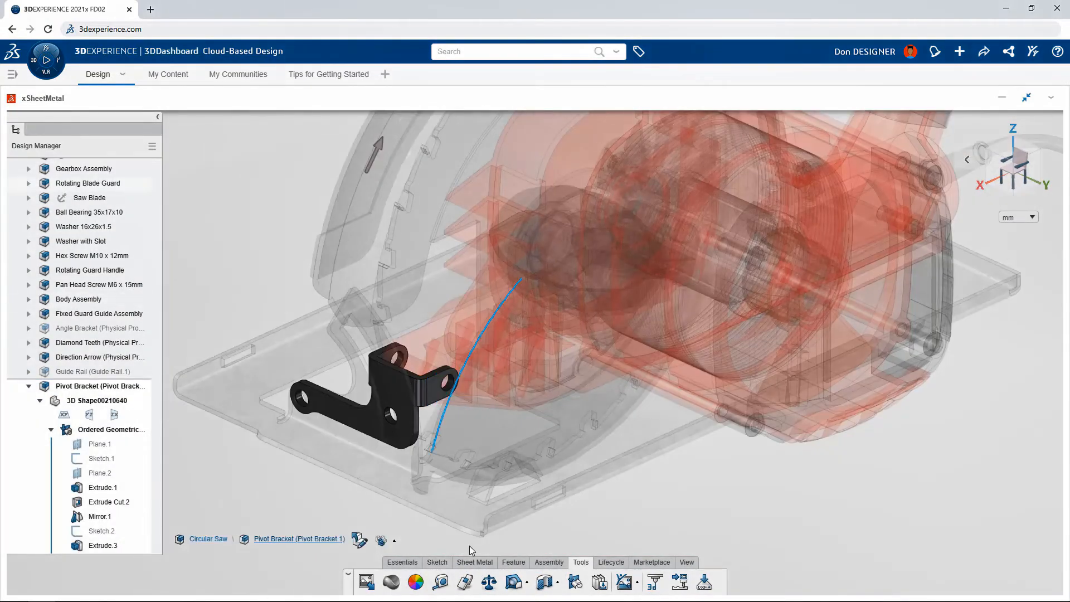
click(475, 562)
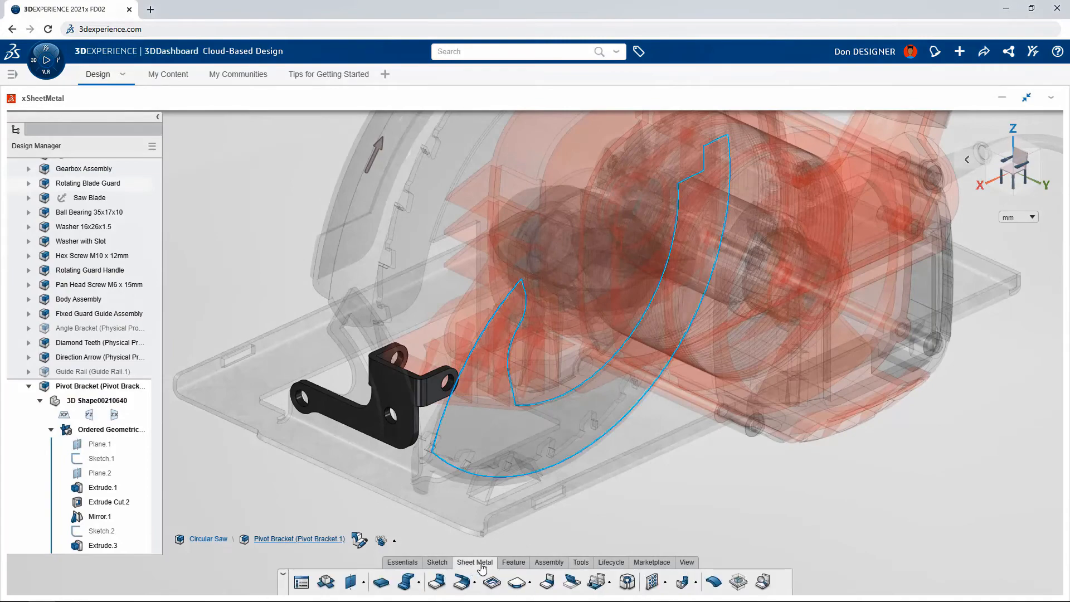
click(763, 581)
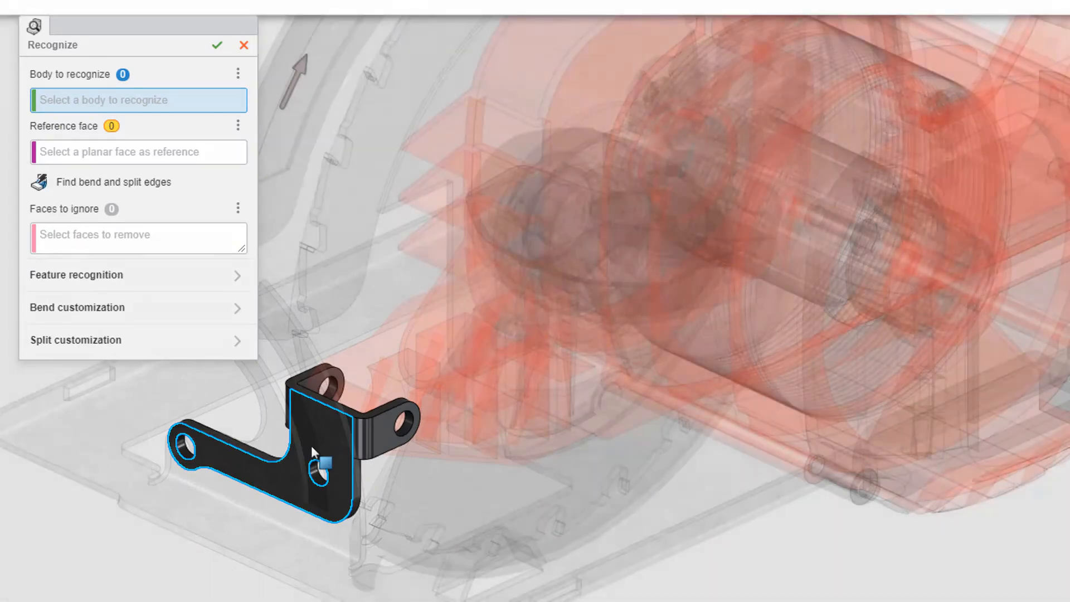
click(311, 446)
click(311, 446)
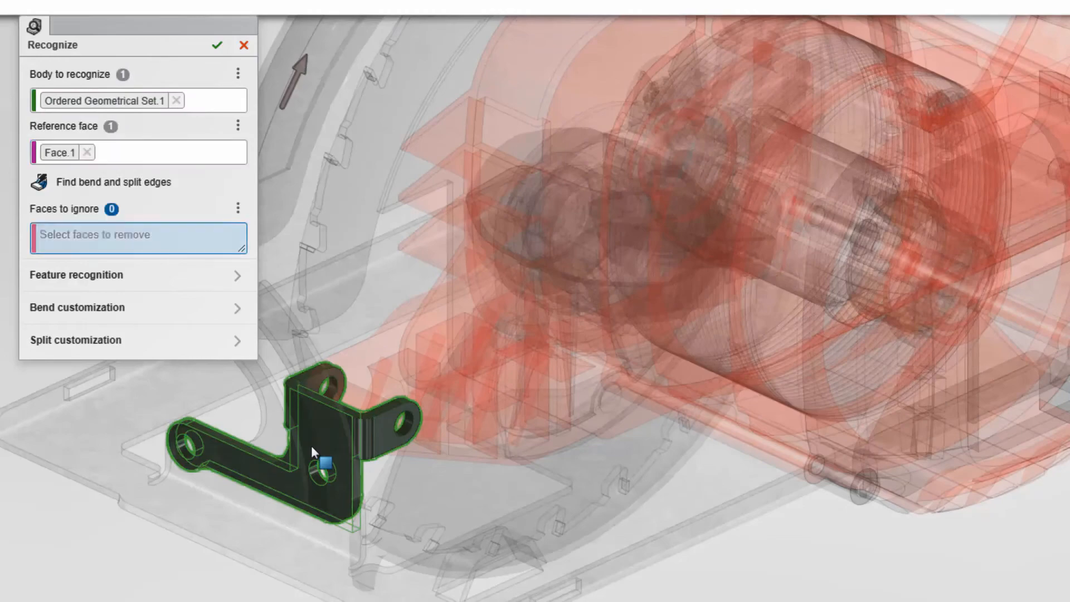
click(218, 46)
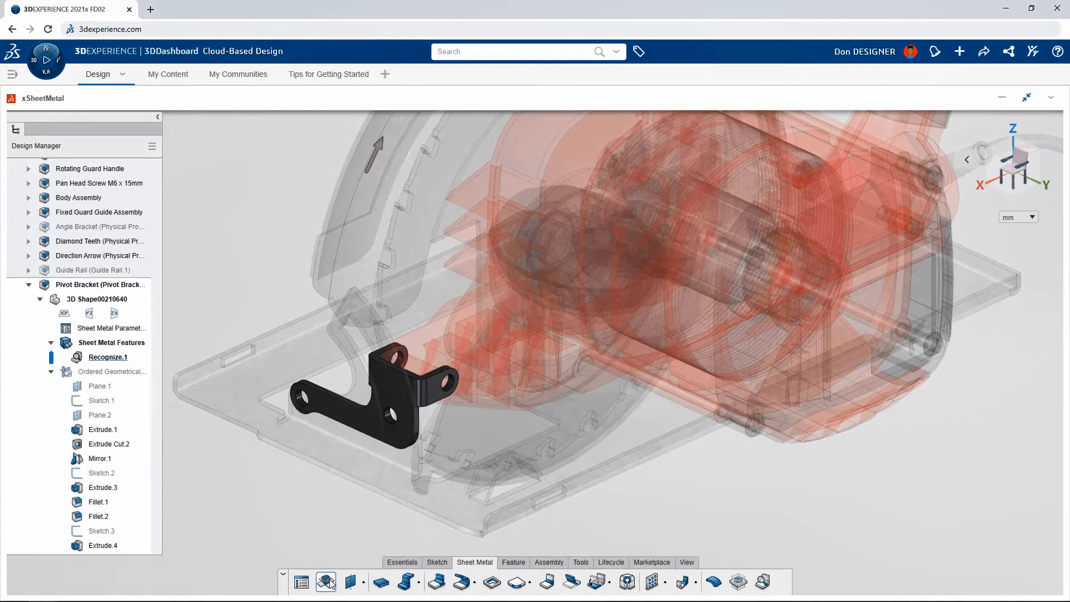
- Unfold and refold the Pivot Bracket to check its flat pattern, and leave the part's editing
click(327, 582)
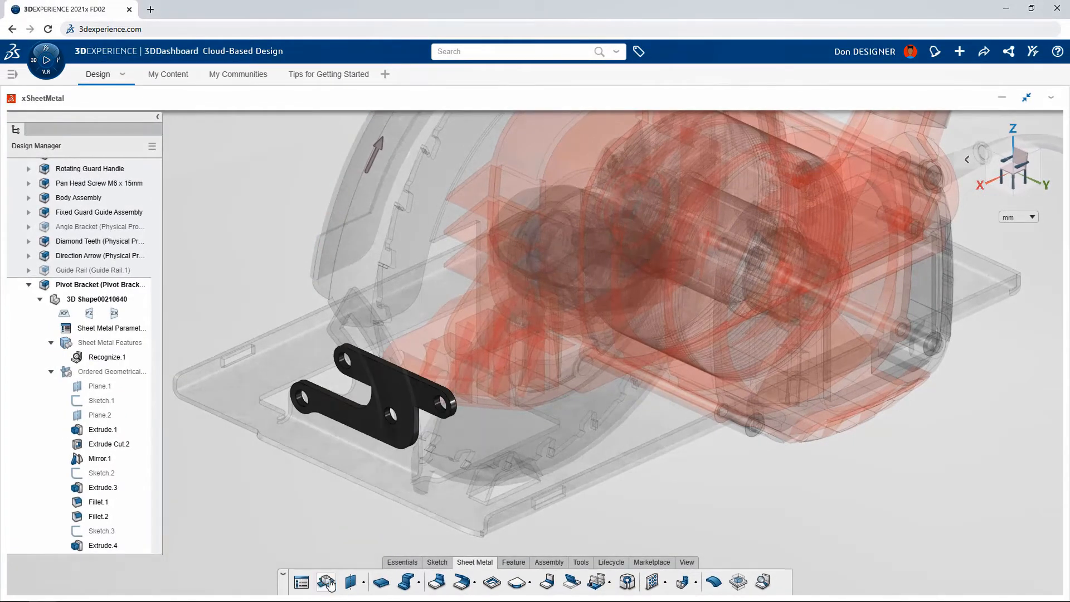
click(328, 583)
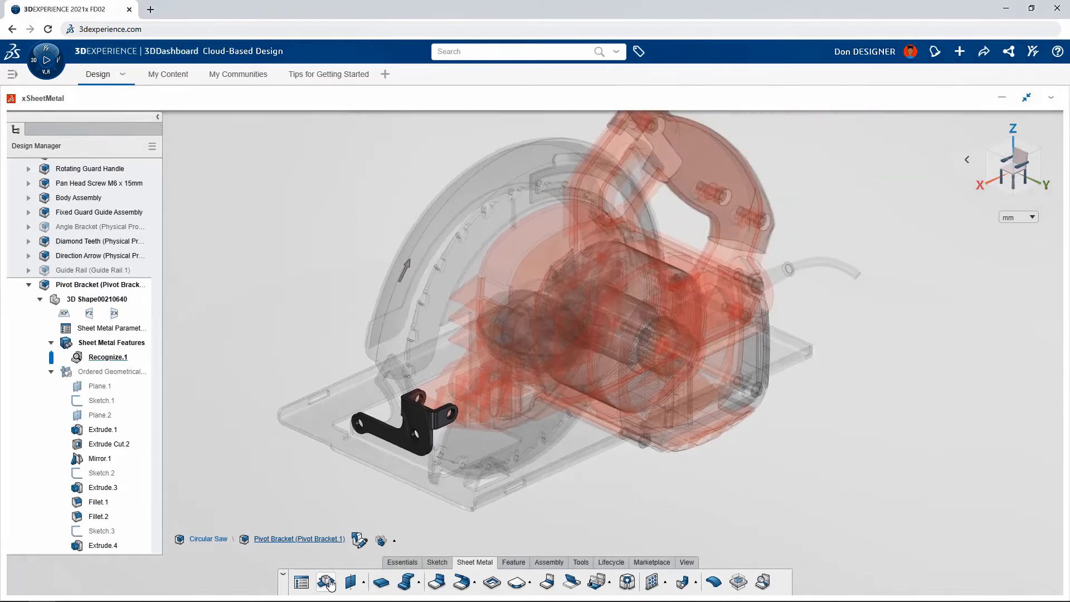
click(359, 540)
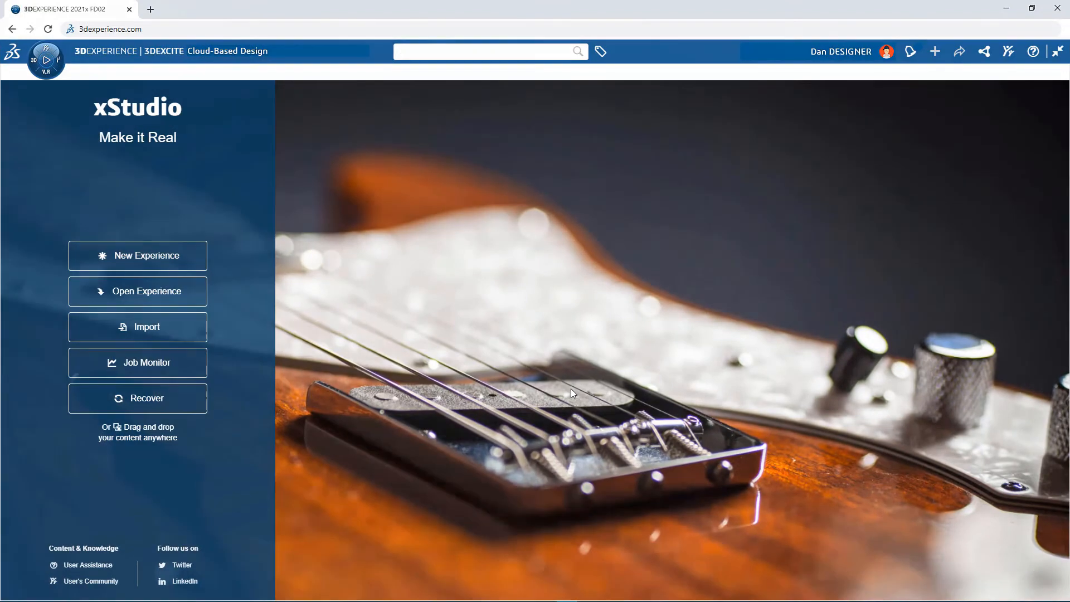
- In xStudio, create a new experience and load the Circular Saw physical product into it
click(176, 262)
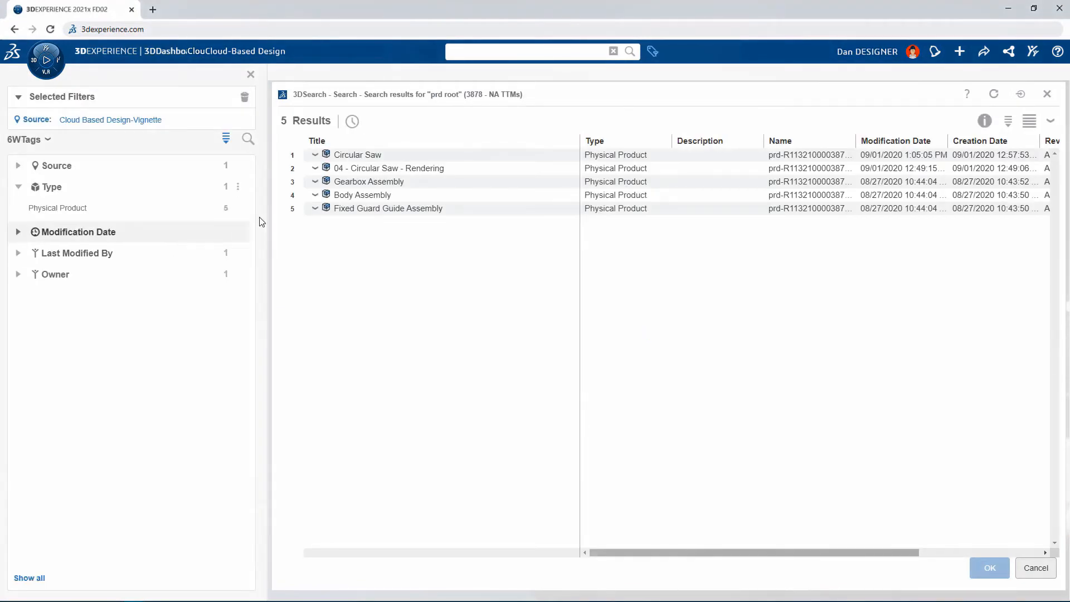
click(361, 156)
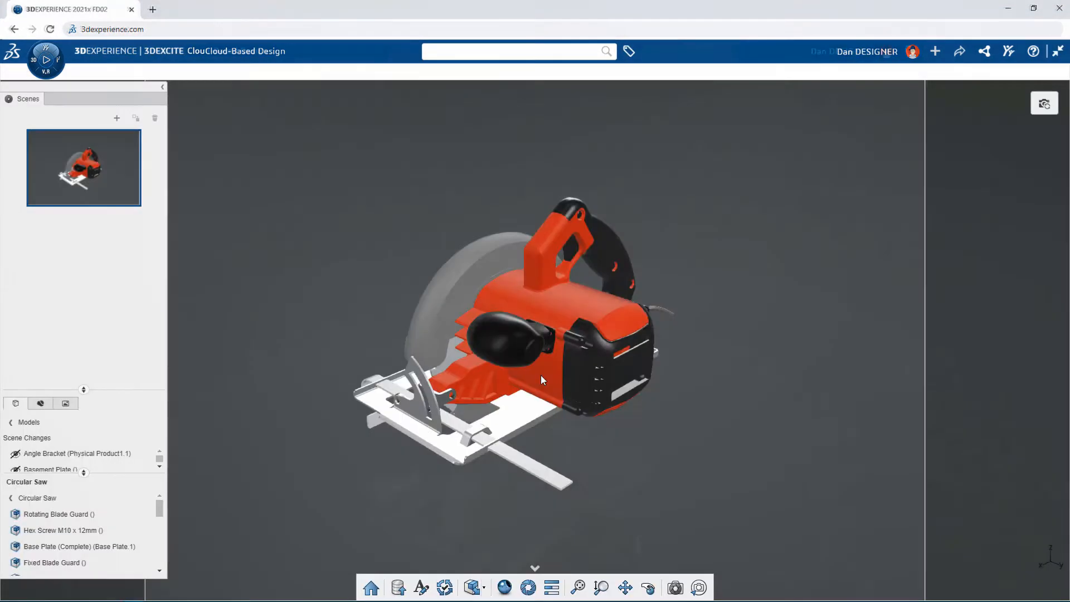
middle_drag(347, 292, 1059, 262)
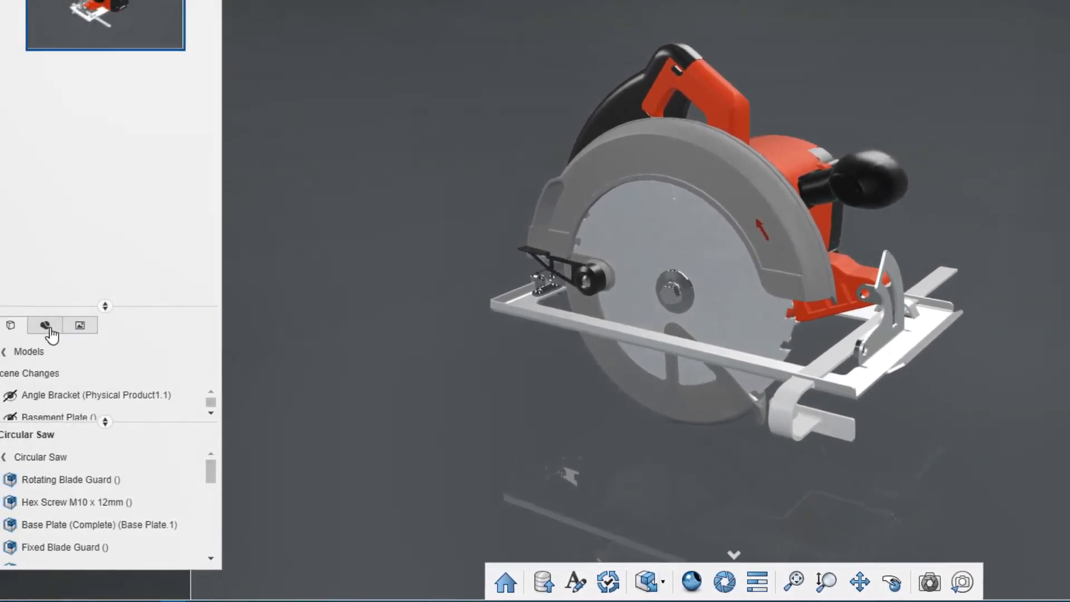
- Show the saw's material list with more room for it and create a new scene
click(50, 331)
drag(106, 306, 148, 124)
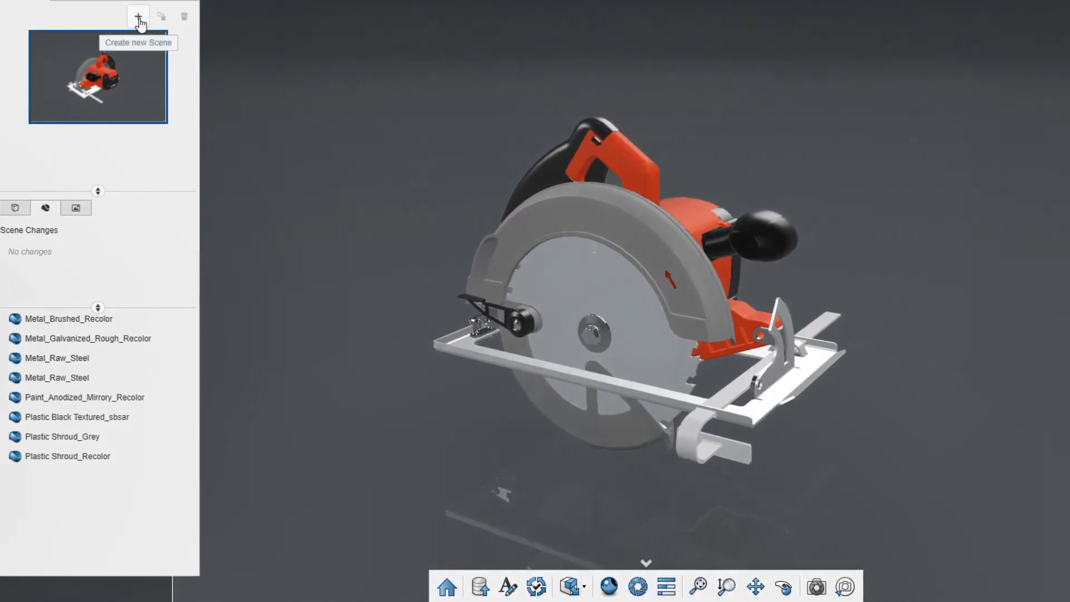
click(138, 18)
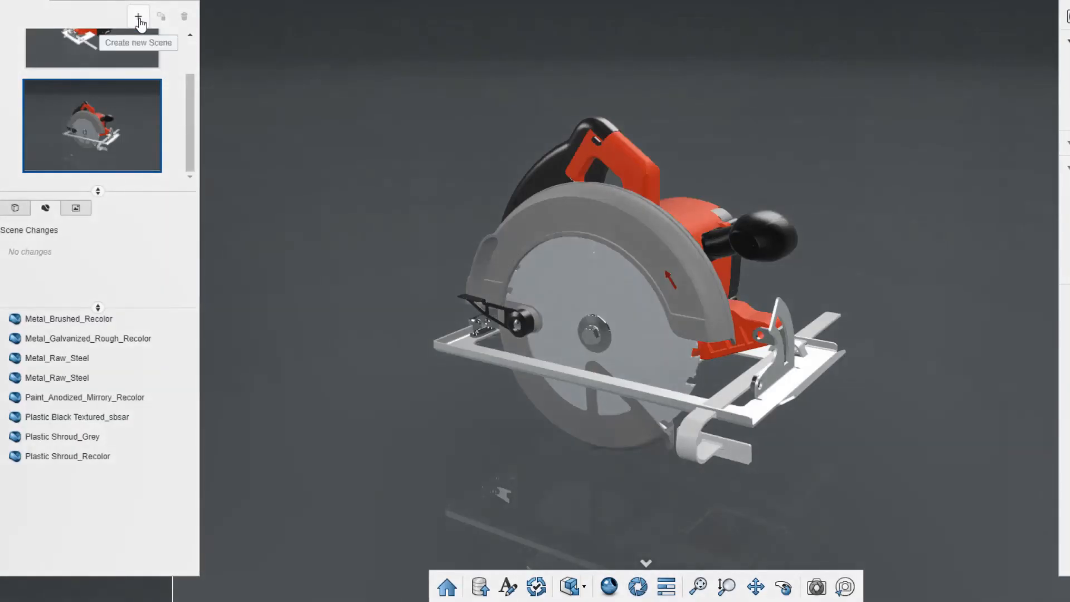
- Set the base color of the Plastic Shroud_Recolor material to dark blue 040581
drag(439, 203, 113, 239)
click(67, 456)
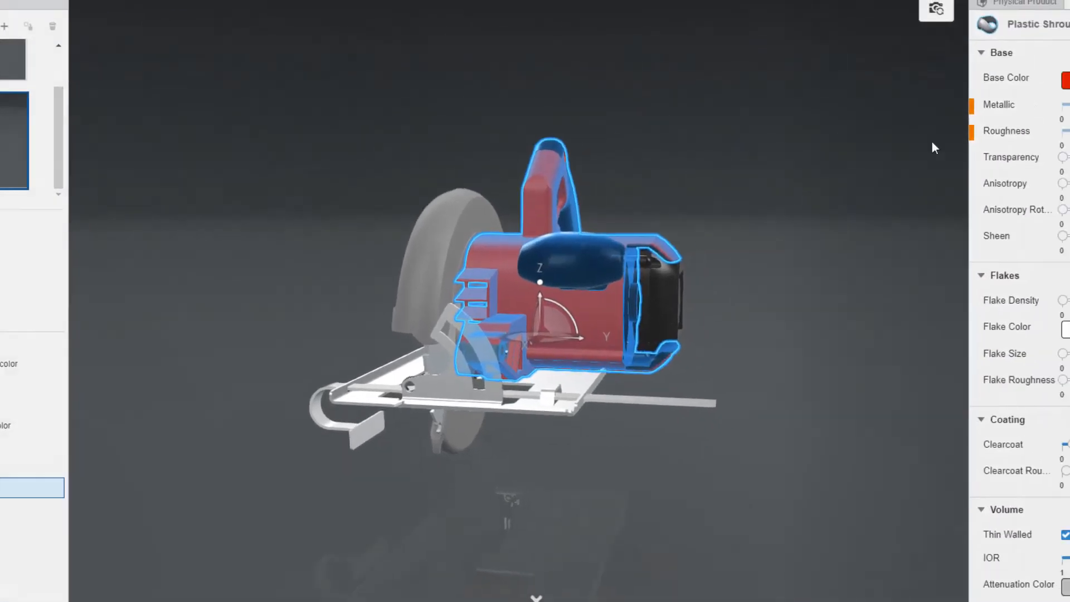
click(963, 96)
click(992, 207)
click(968, 234)
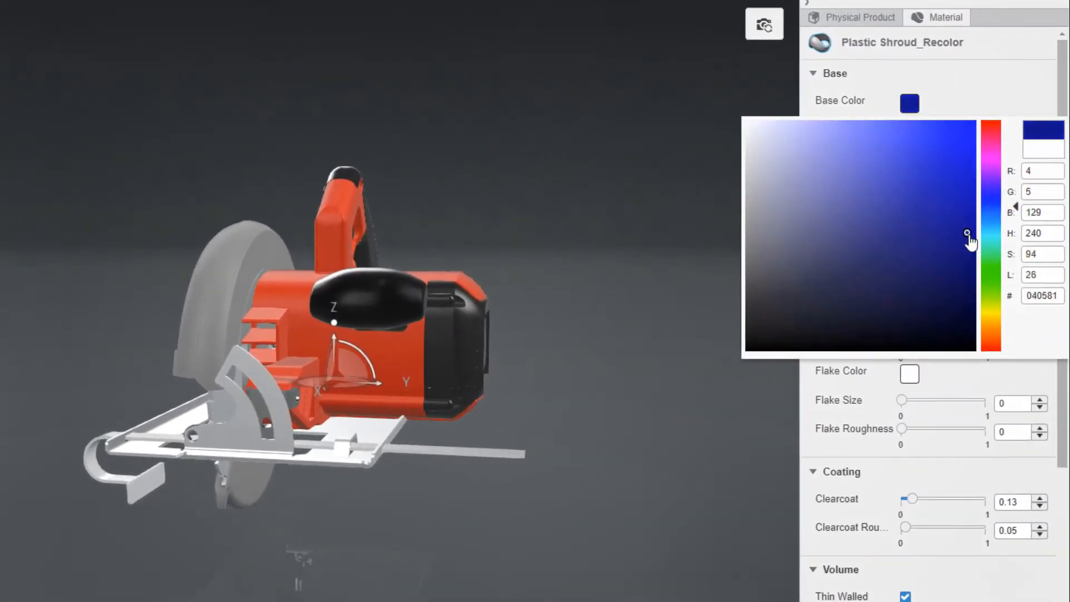
click(578, 224)
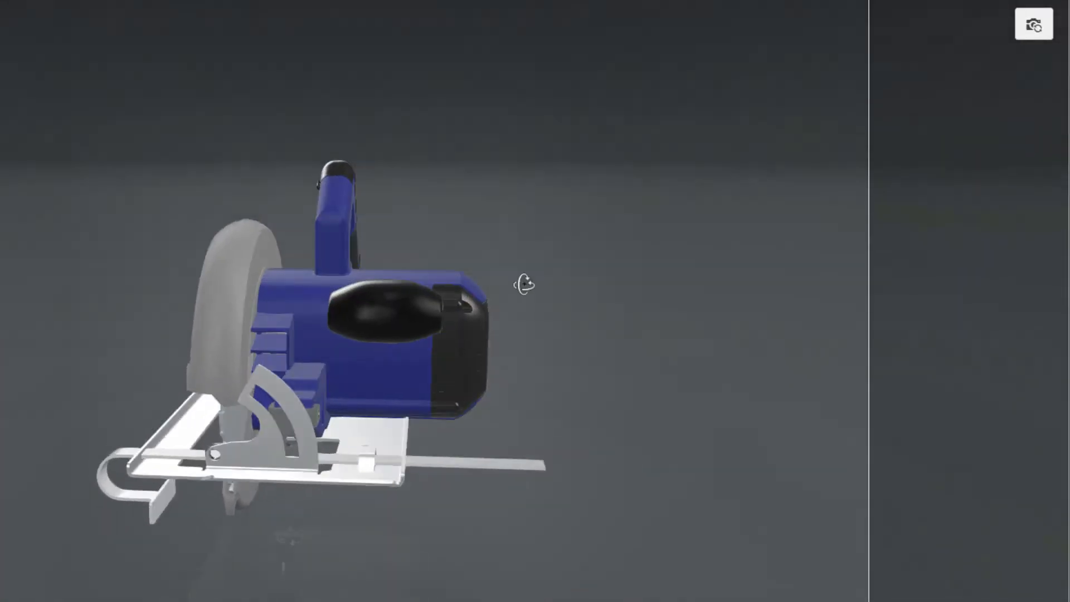
- Set the base color of the blade guard's Plastic Shroud_Grey material to light grey a4a3a3
drag(524, 284, 741, 409)
click(249, 325)
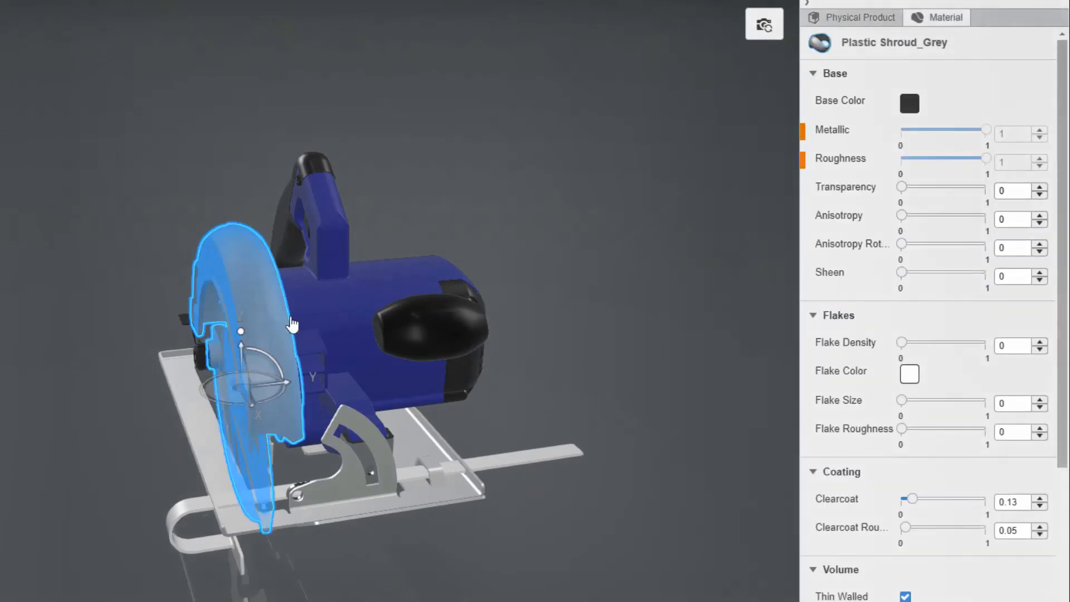
click(910, 103)
drag(748, 268, 743, 200)
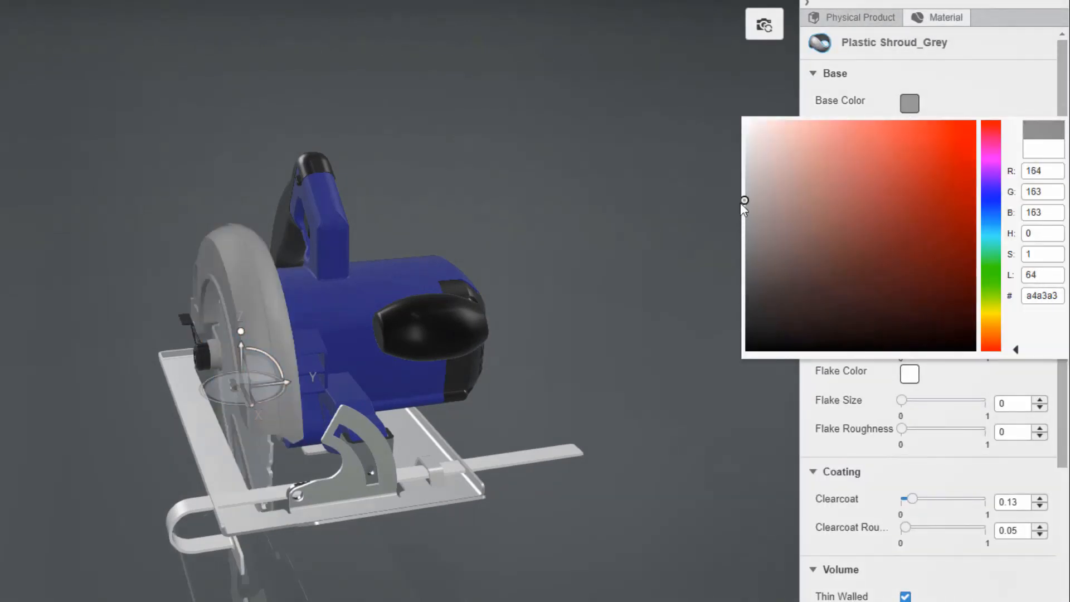
click(665, 210)
- Start a live rendering preview of the saw from the free camera, seen from the blade side
drag(524, 356, 559, 403)
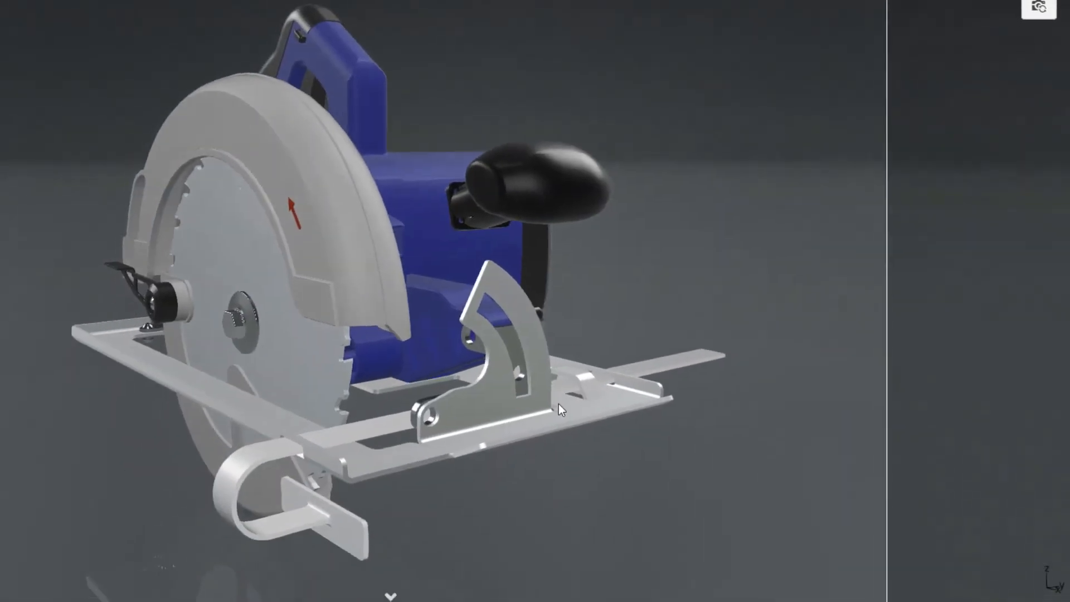
click(372, 596)
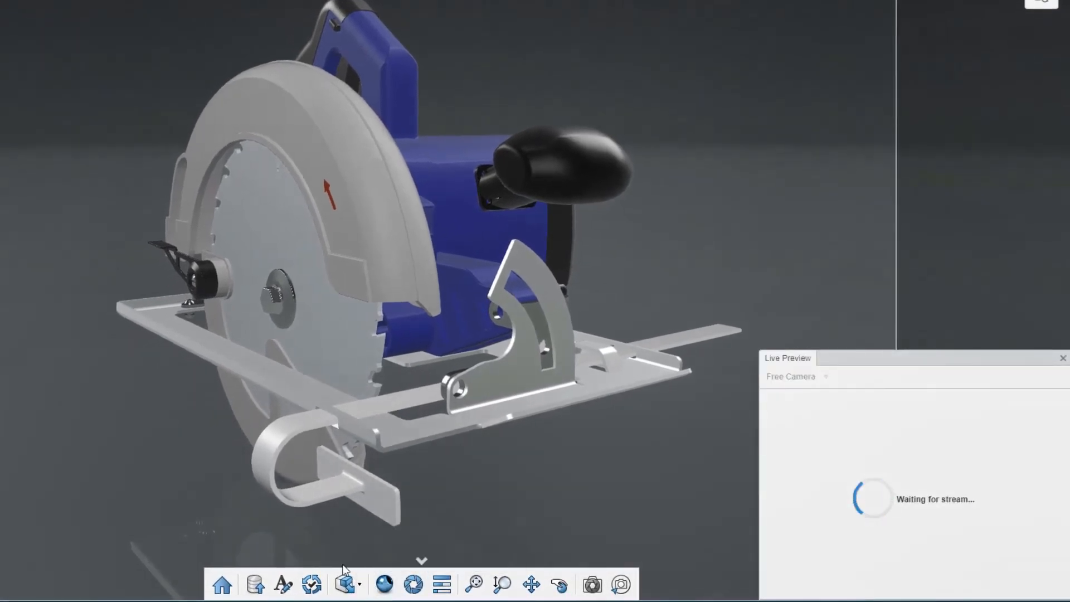
drag(476, 503, 455, 480)
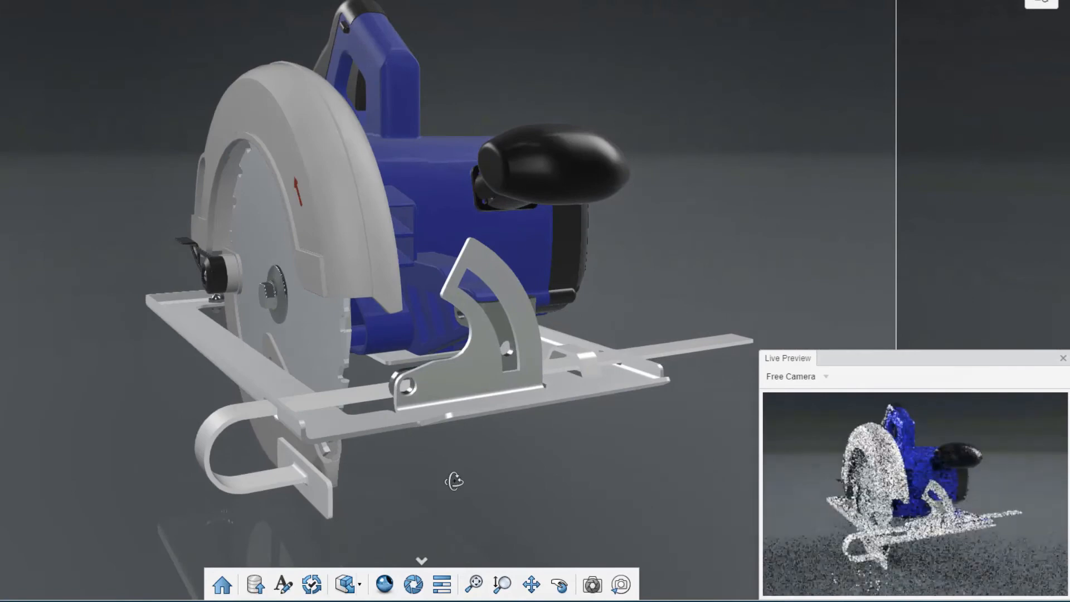
drag(455, 481, 445, 476)
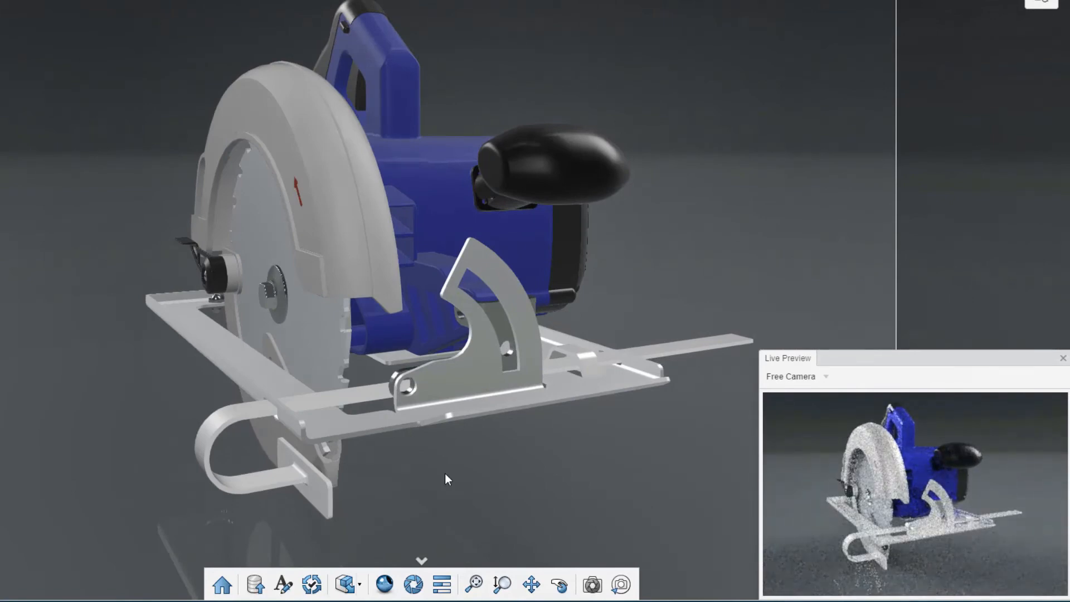
- Create a scene camera from the current view, activate it and set its focal length to 35
click(591, 586)
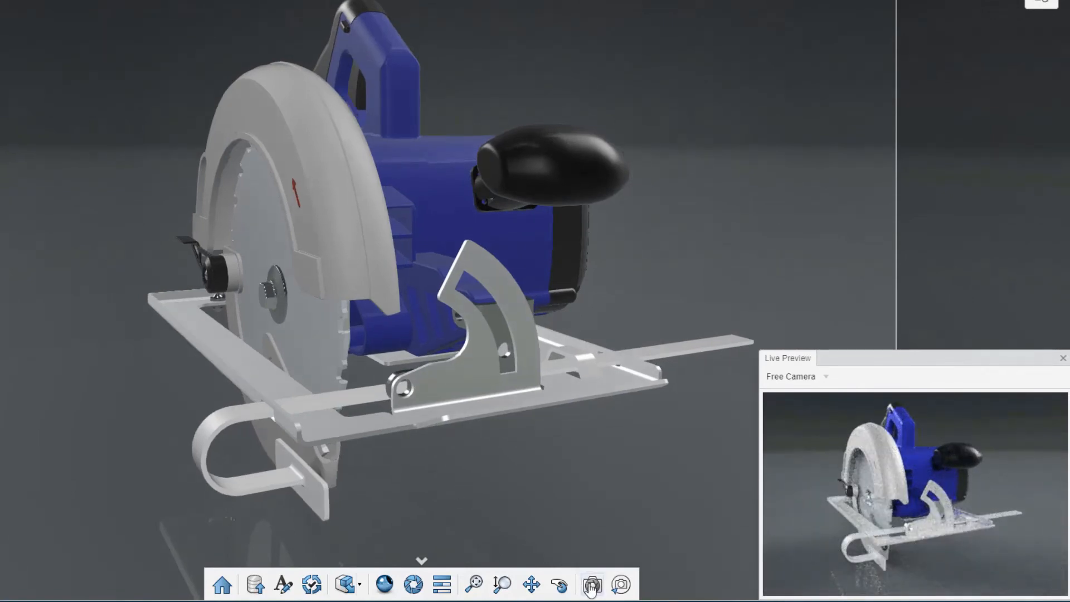
click(1051, 14)
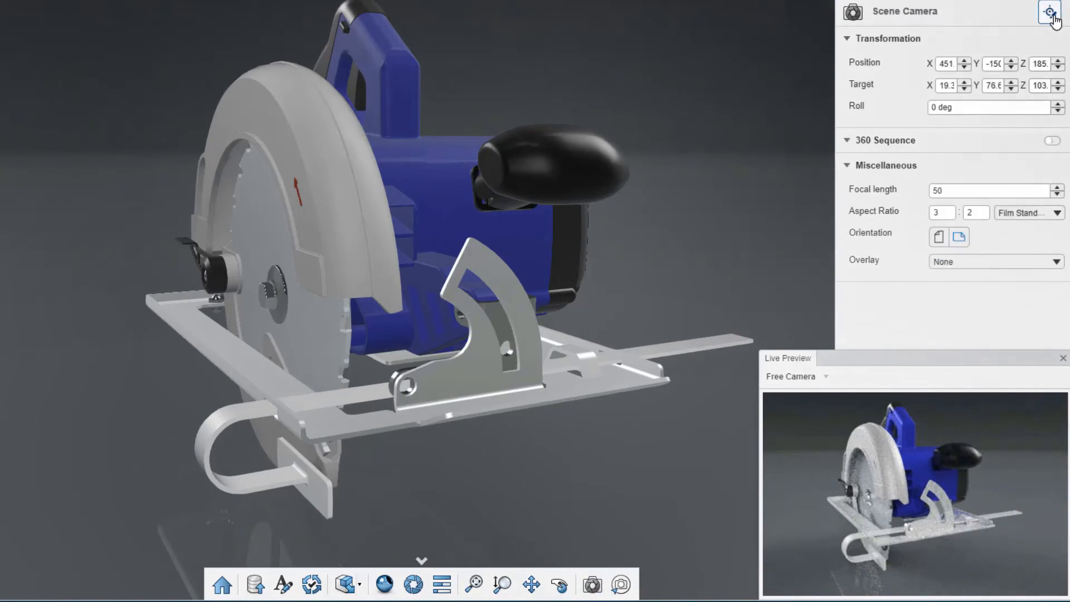
drag(977, 188, 908, 197)
text(35)
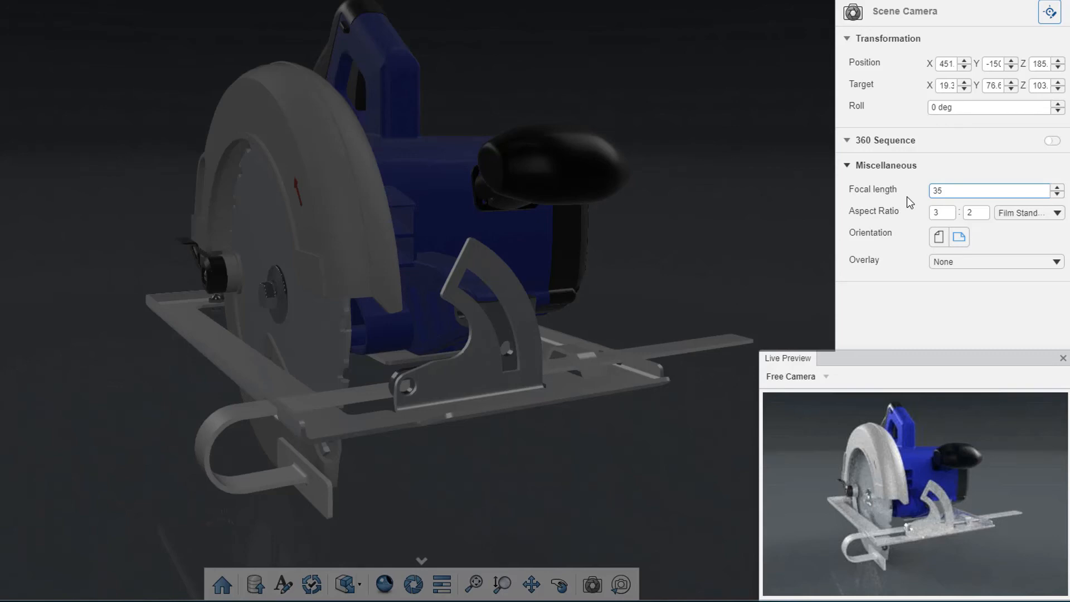
key(Return)
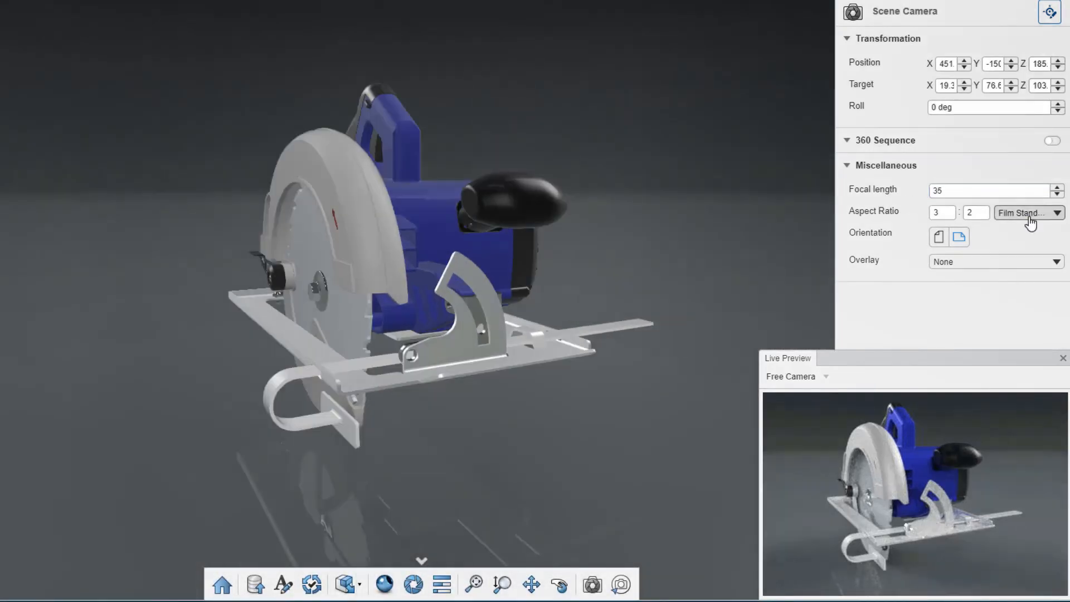
- Set the camera's aspect ratio to the HD Standard 16:9 and frame the blue saw more closely
click(1030, 220)
click(1014, 279)
scroll(687, 254, up, 5)
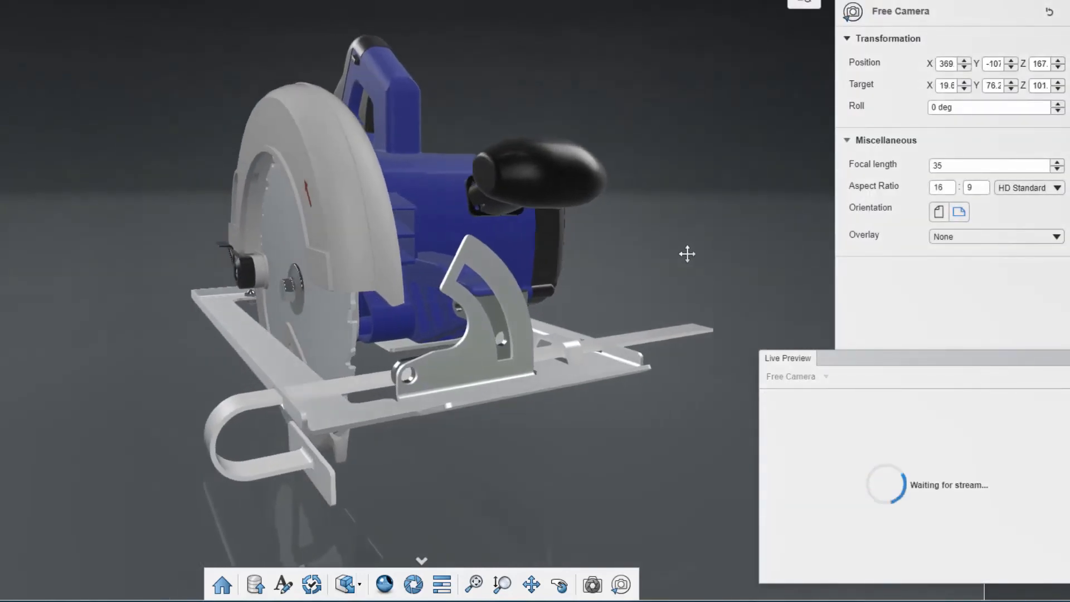
- Render the blue saw as a PNG job named Circular Saw (BLUE) at High quality and 1920 x 1080 px
click(414, 582)
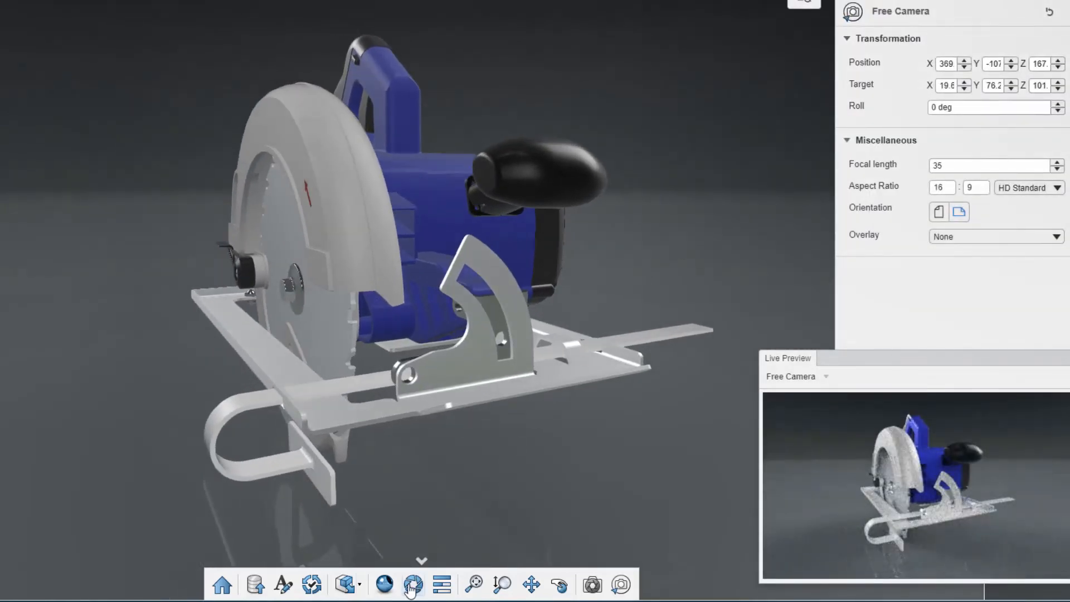
click(515, 146)
key(BackSpace)
key(BackSpace)
text(BLUE))
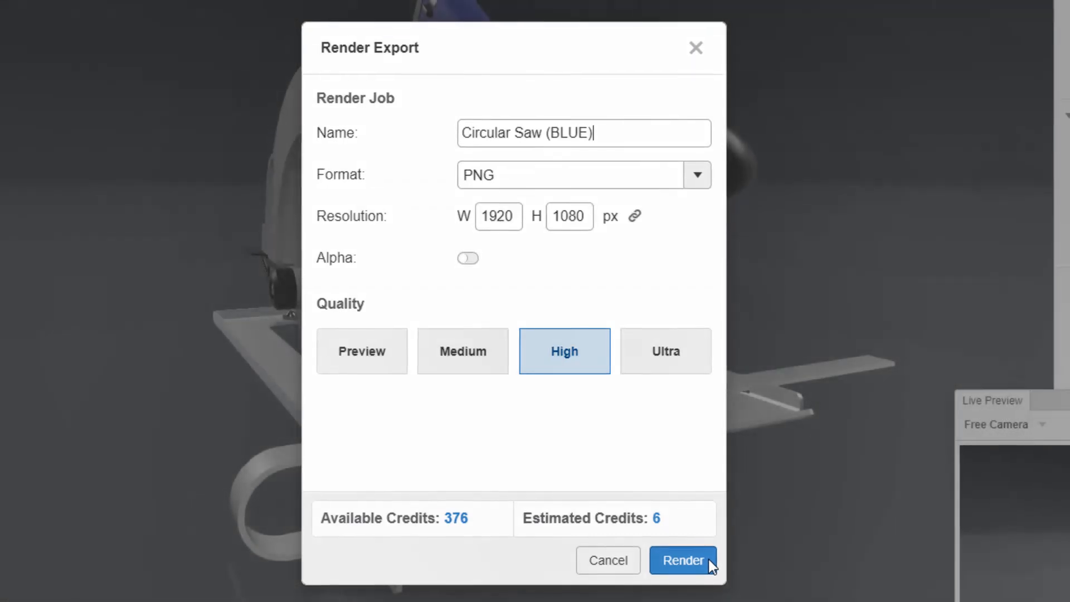
click(694, 555)
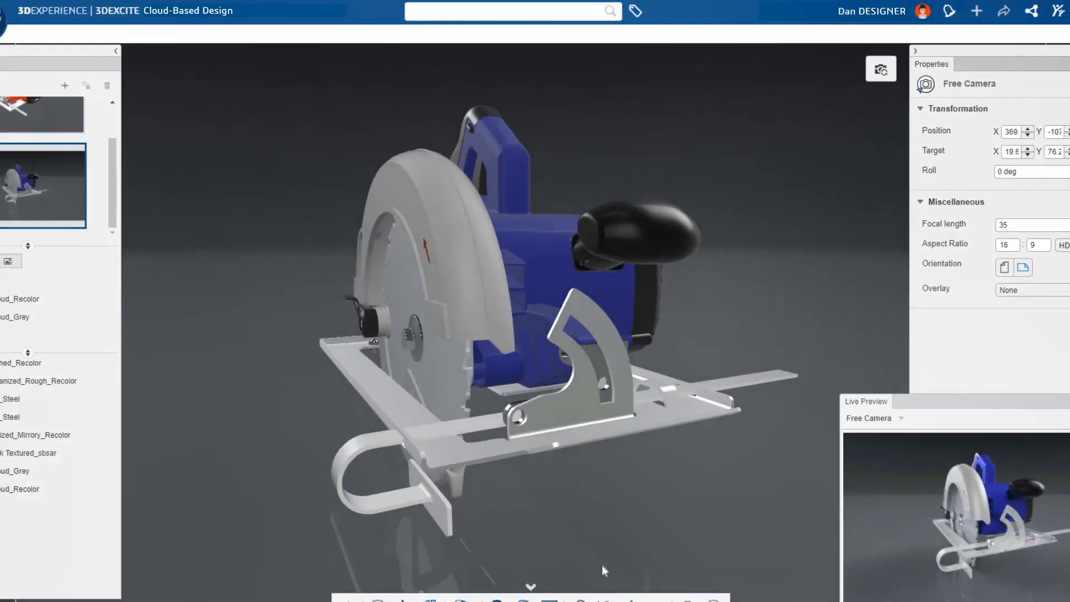
- Check the progress of the Circular Saw (BLUE) render in the Job Monitor and return to the scene
click(551, 591)
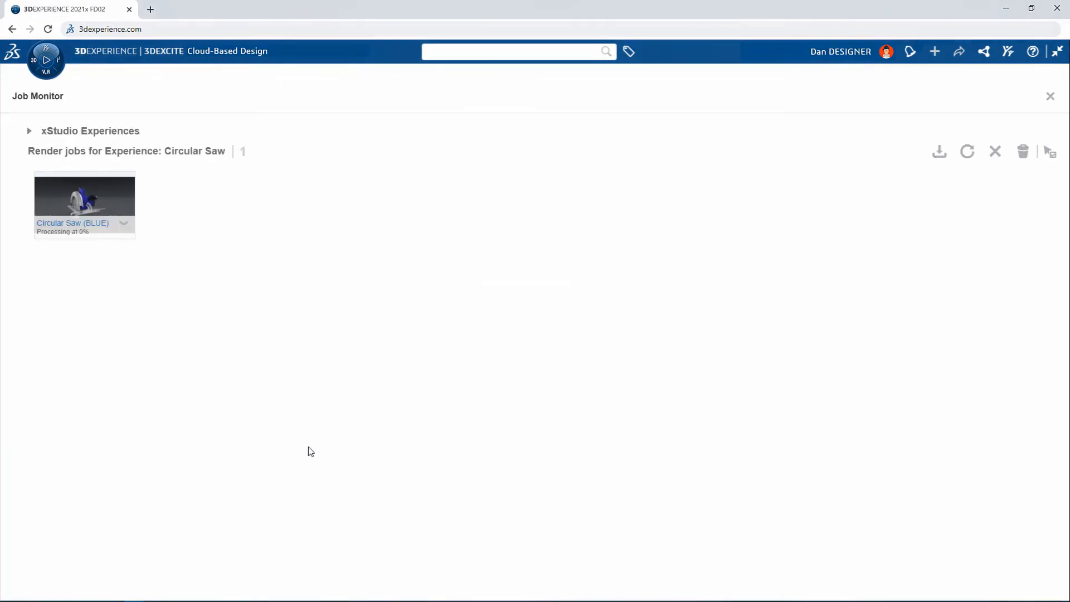
mouse_move(92, 240)
click(1051, 98)
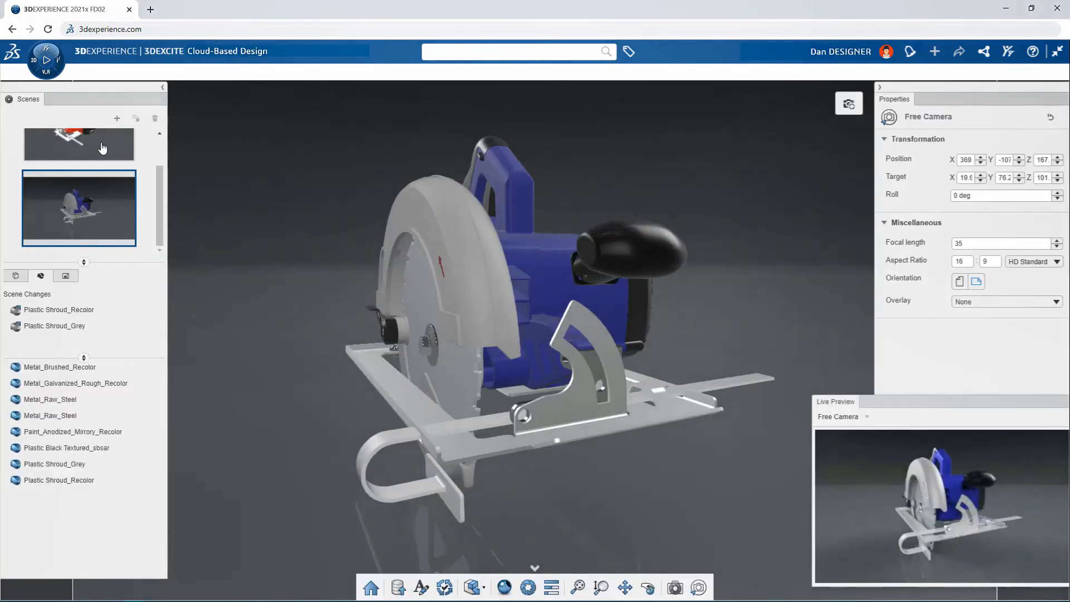
- Switch to the red saw scene and save a low view from the motor side as its scene view
click(102, 146)
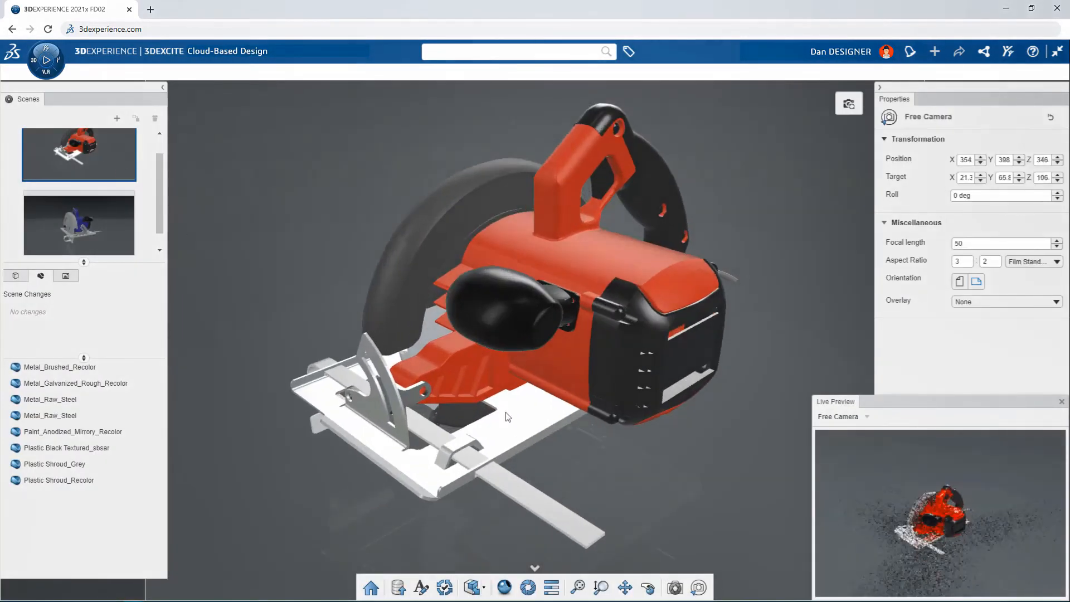
middle_drag(511, 421, 488, 155)
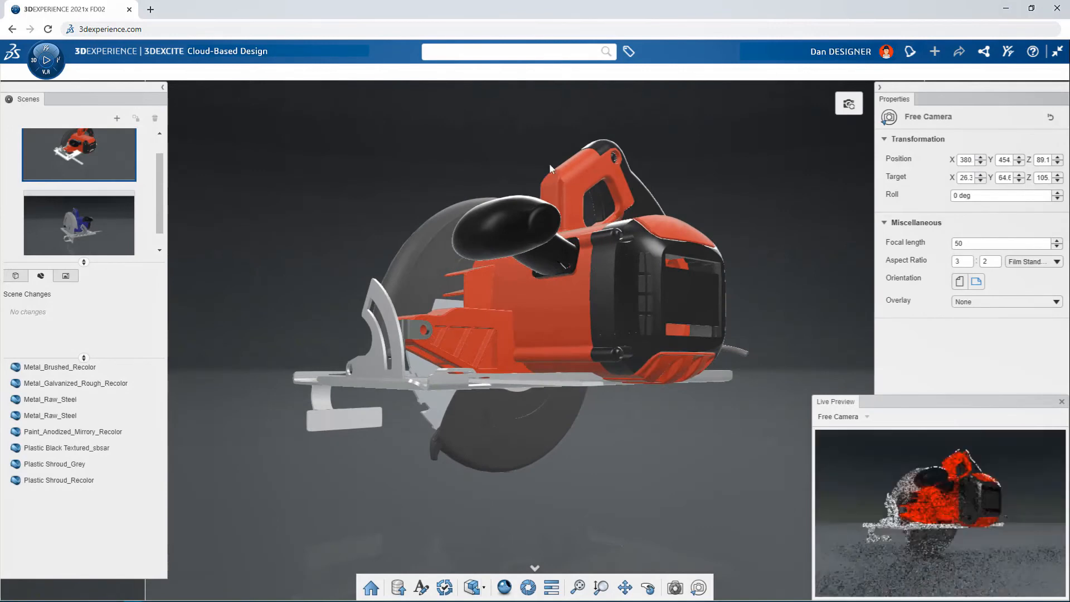
click(852, 108)
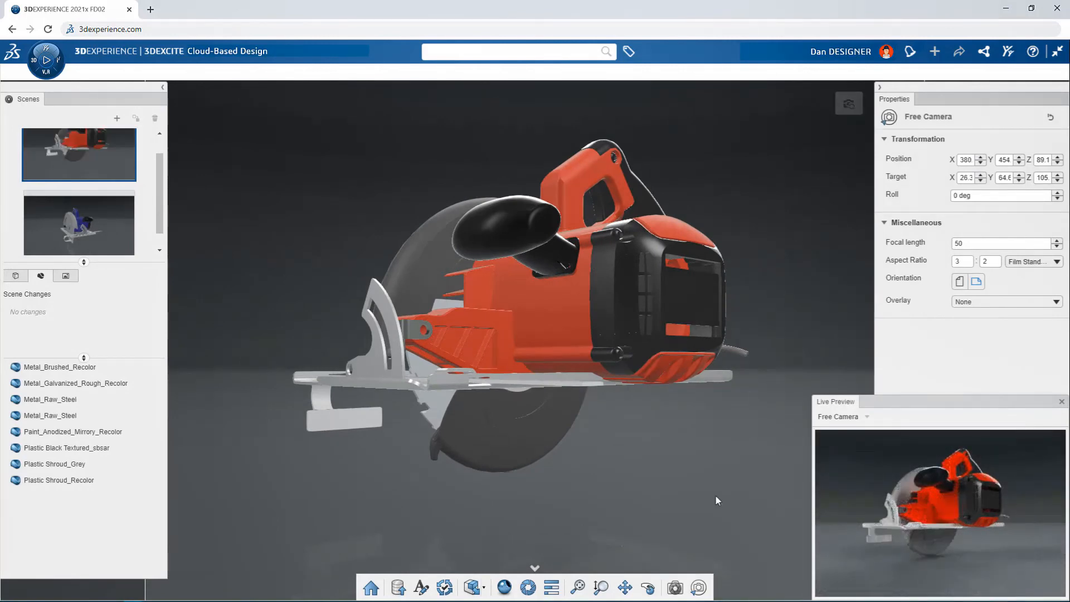
- Create a scene camera from the current view, enable its 20-frame 360 sequence and play it back briefly
click(675, 588)
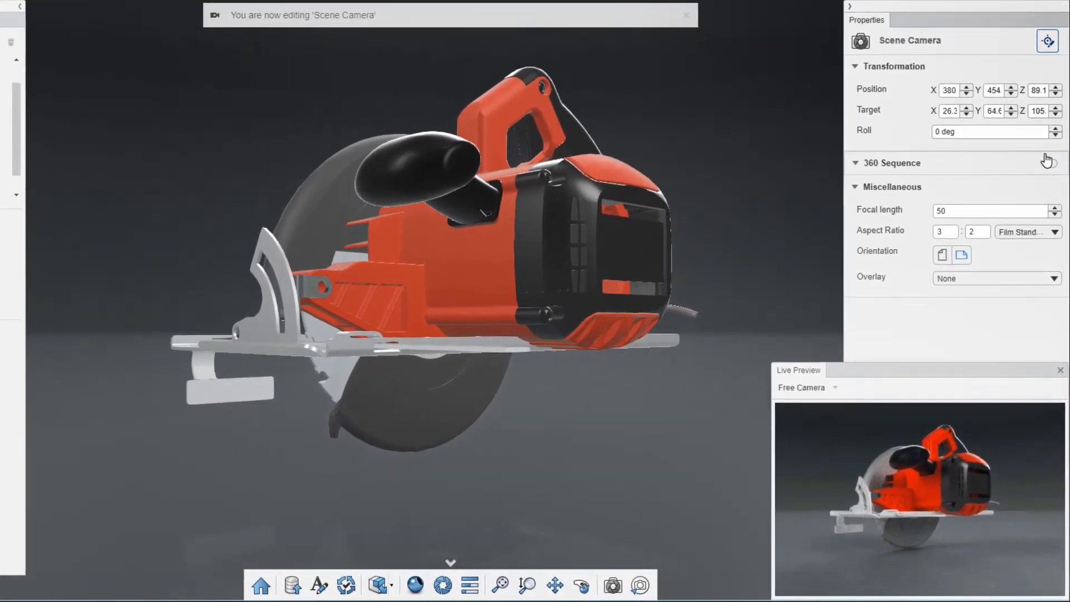
click(1049, 162)
click(884, 304)
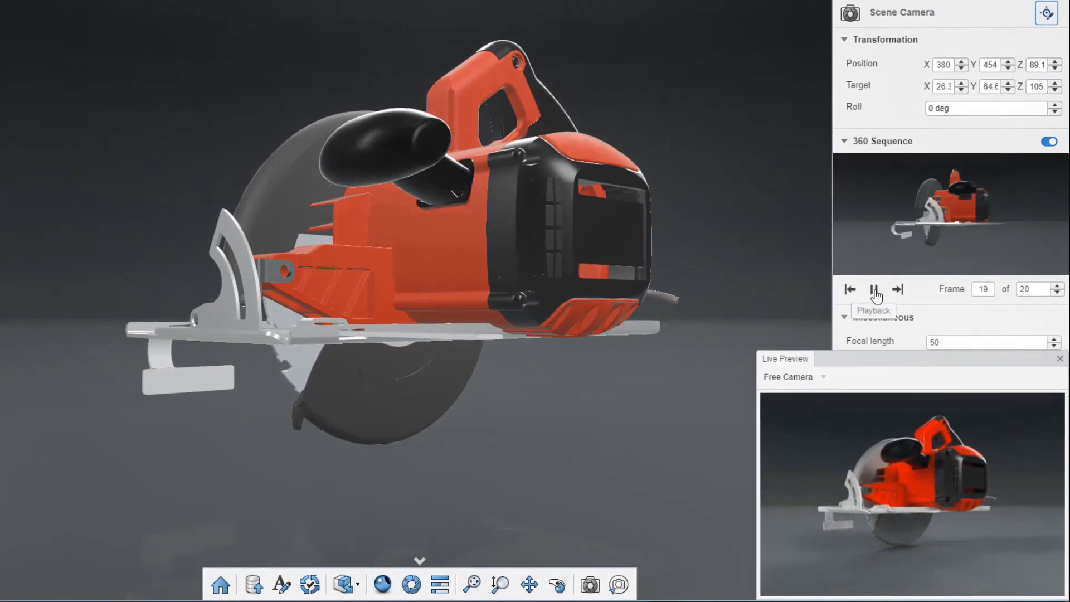
click(874, 290)
click(1060, 359)
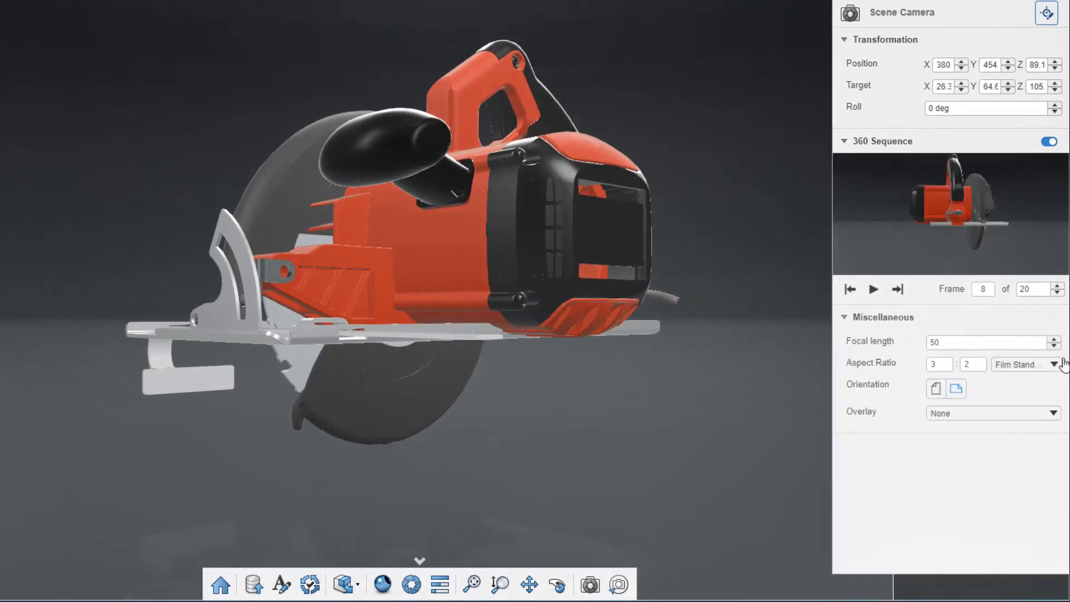
- Render the 360 sequence at High quality as PNG, 800 px wide, with the job name Circular Saw - Red 360
click(412, 584)
double_click(422, 250)
text(800)
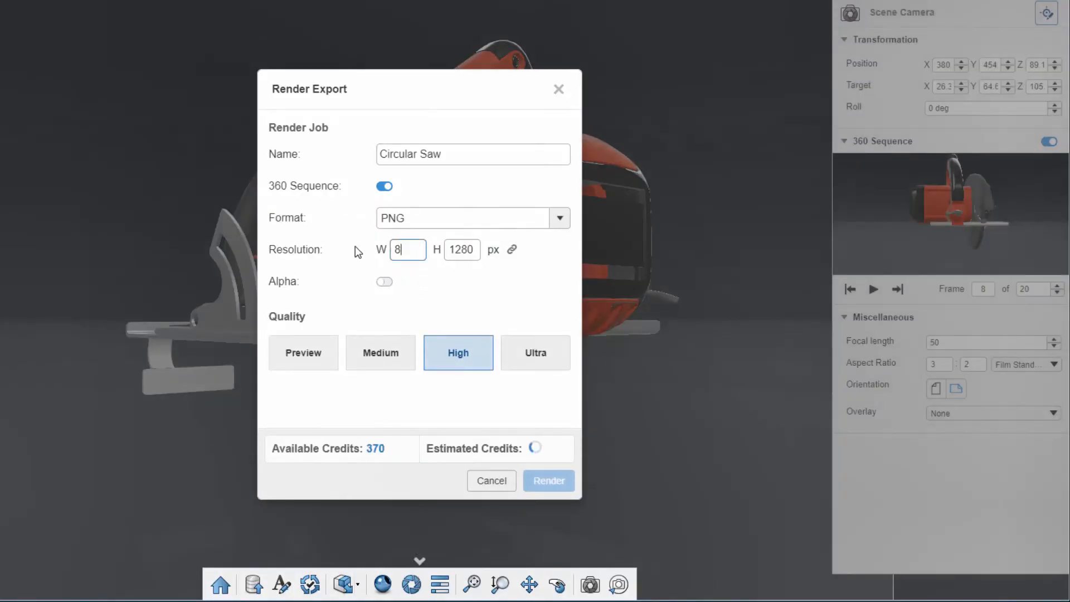
click(377, 295)
click(473, 156)
text(- Red 360)
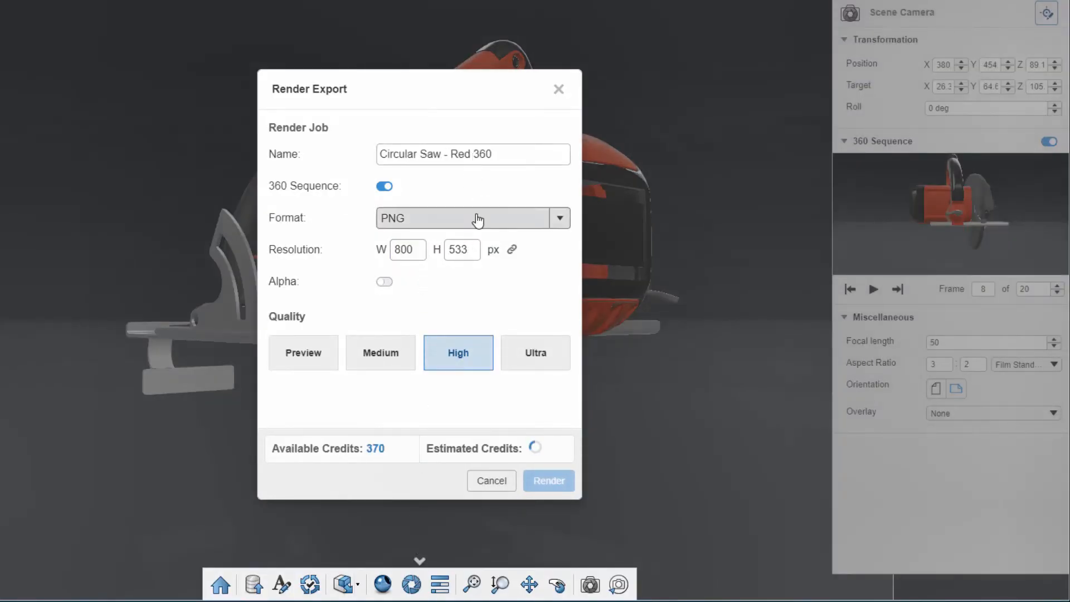
click(543, 480)
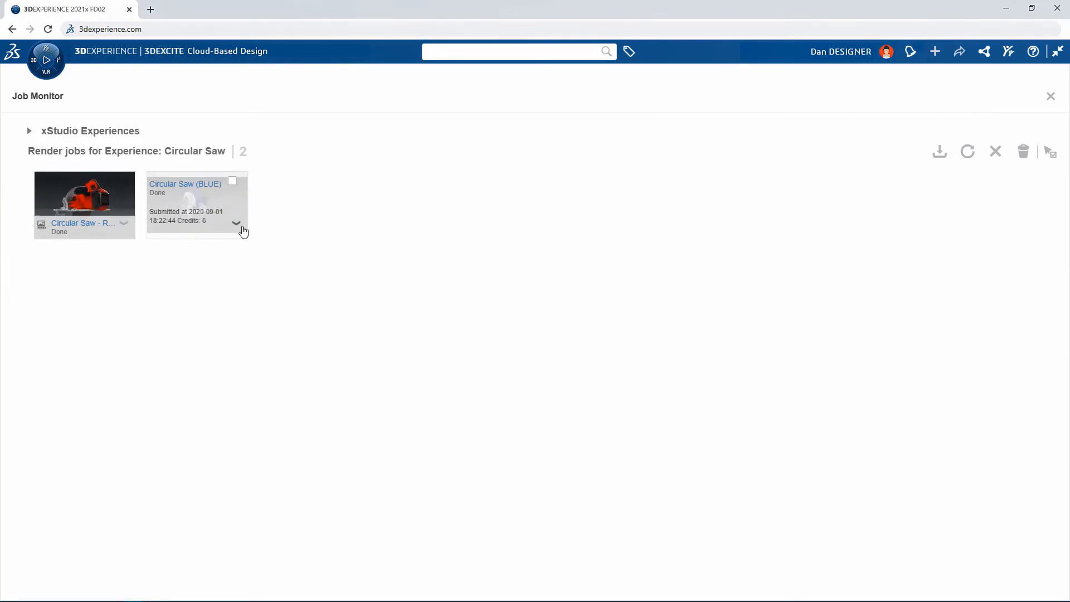
- Show the details of the Circular Saw (BLUE) job, and rotate the 360 image in the 3DSwym post on the RED option
click(237, 224)
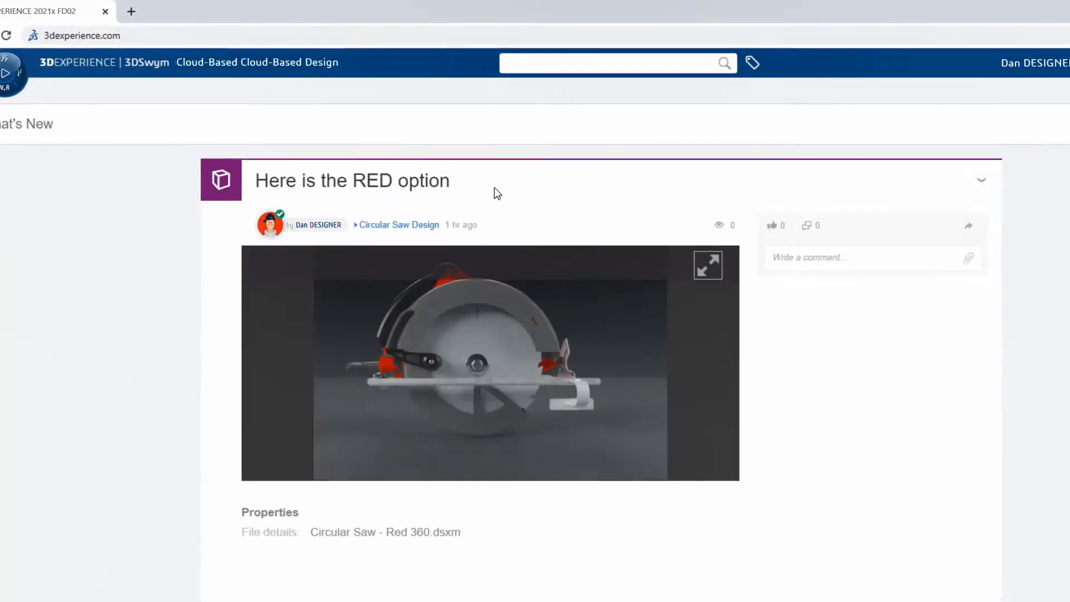
drag(662, 419, 367, 432)
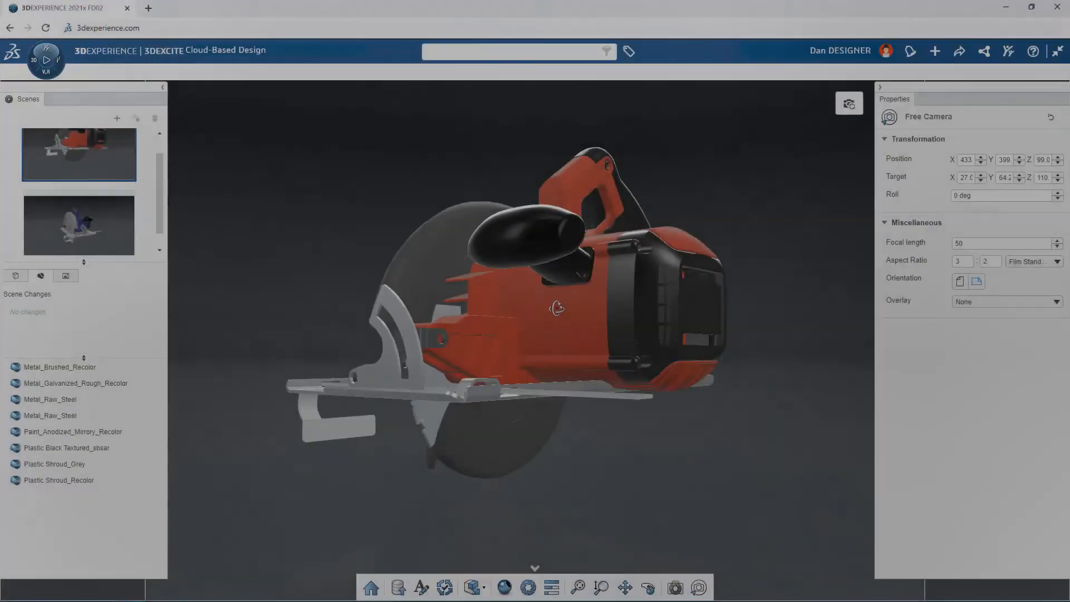
- Search for "saw" and apply the Circular Saw Blade - Scratches and Decals covering material to the saw blade
middle_drag(556, 308, 1028, 339)
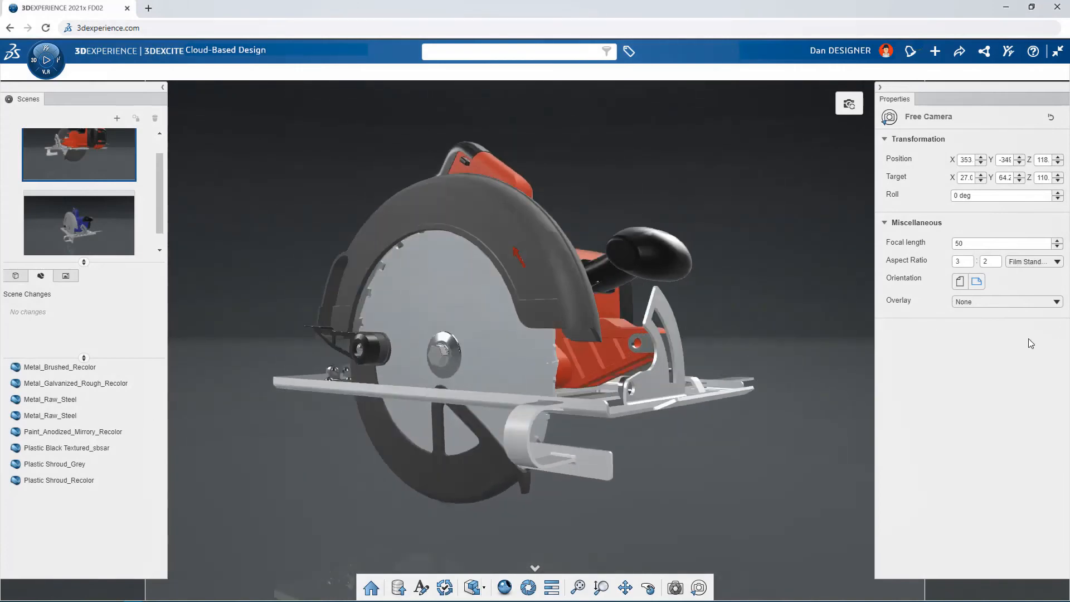
click(477, 294)
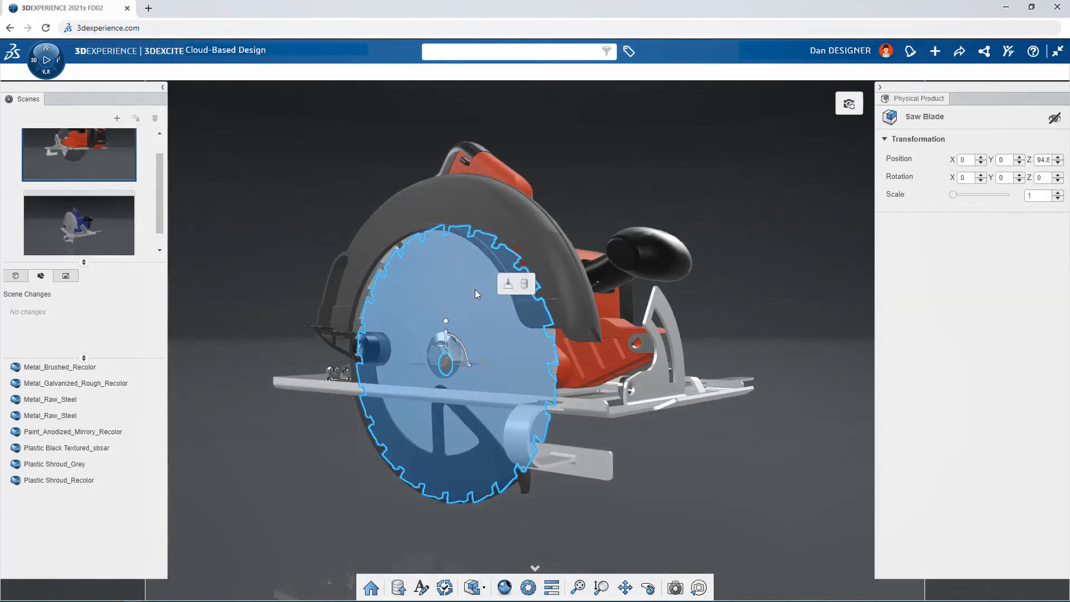
click(438, 50)
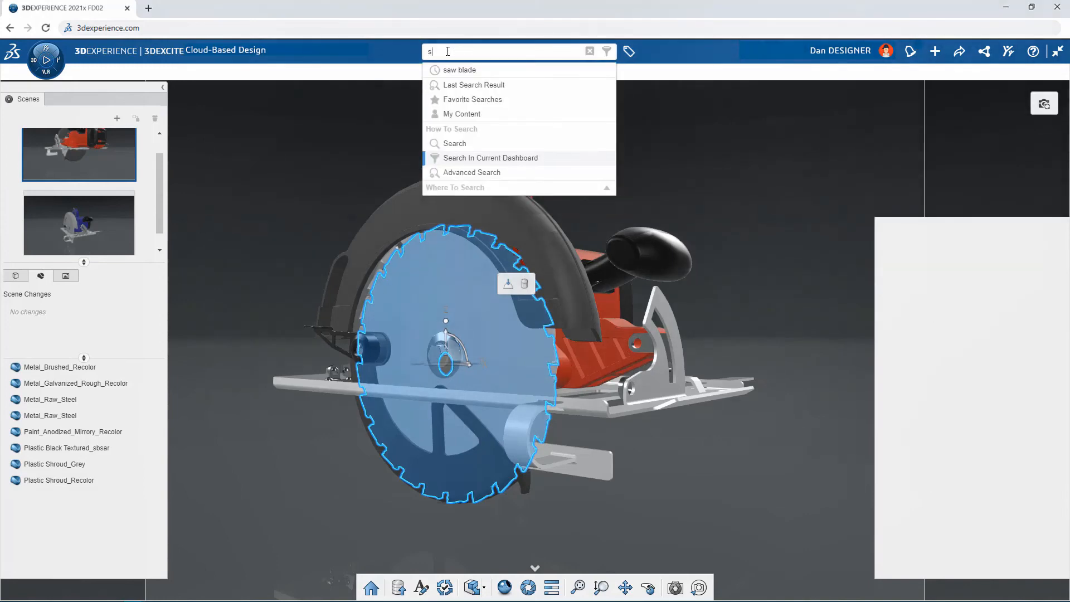
text(saw)
key(Return)
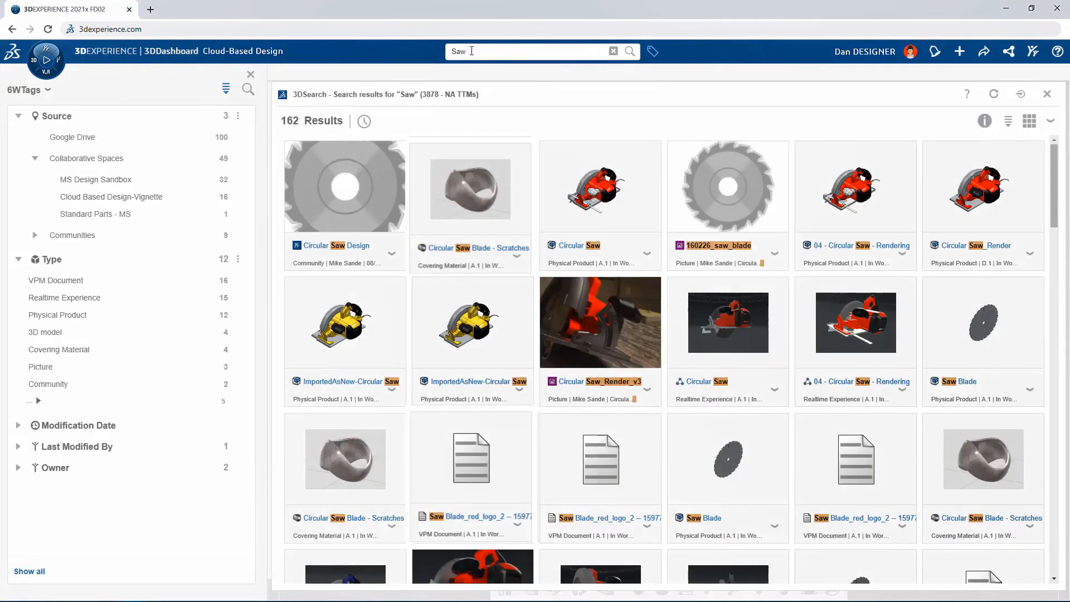
drag(975, 466, 446, 288)
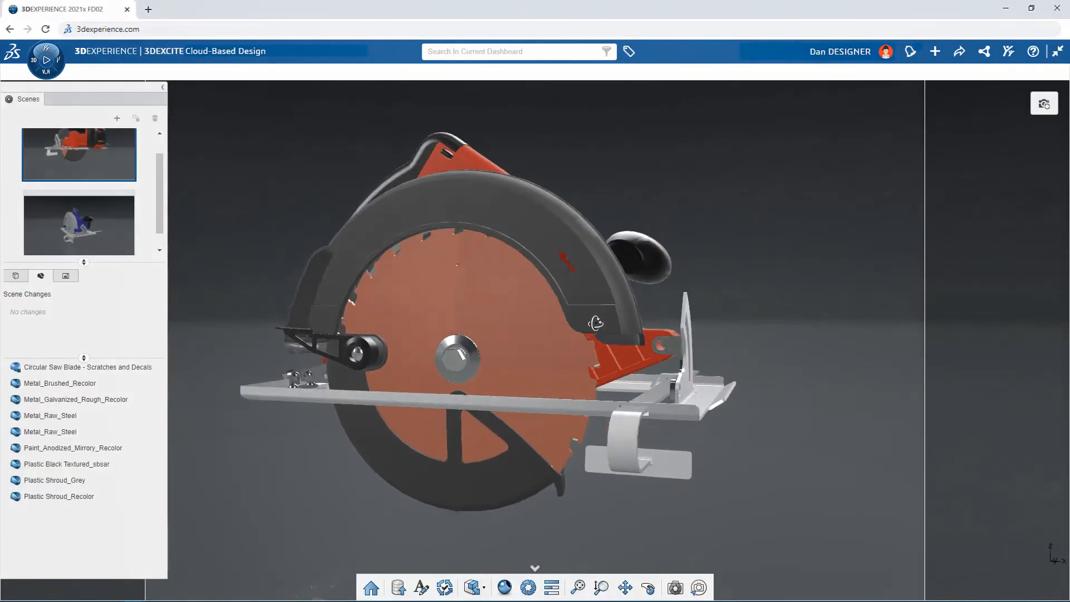
- Inspect the blade's scratches and decals up close in a live rendering preview, and close the preview
drag(596, 324, 842, 335)
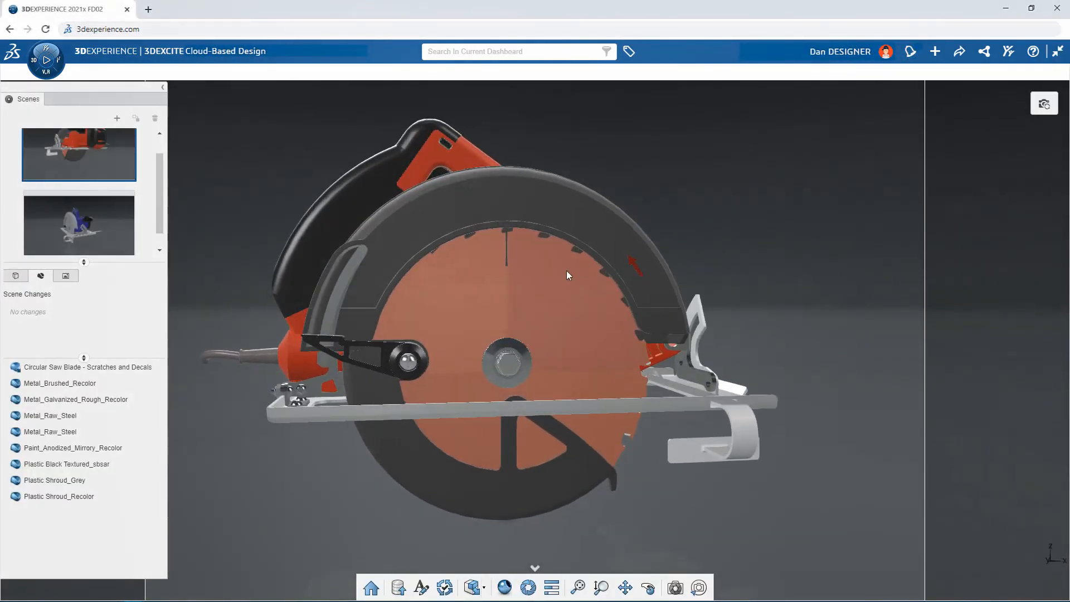
scroll(519, 391, up, 3)
click(505, 587)
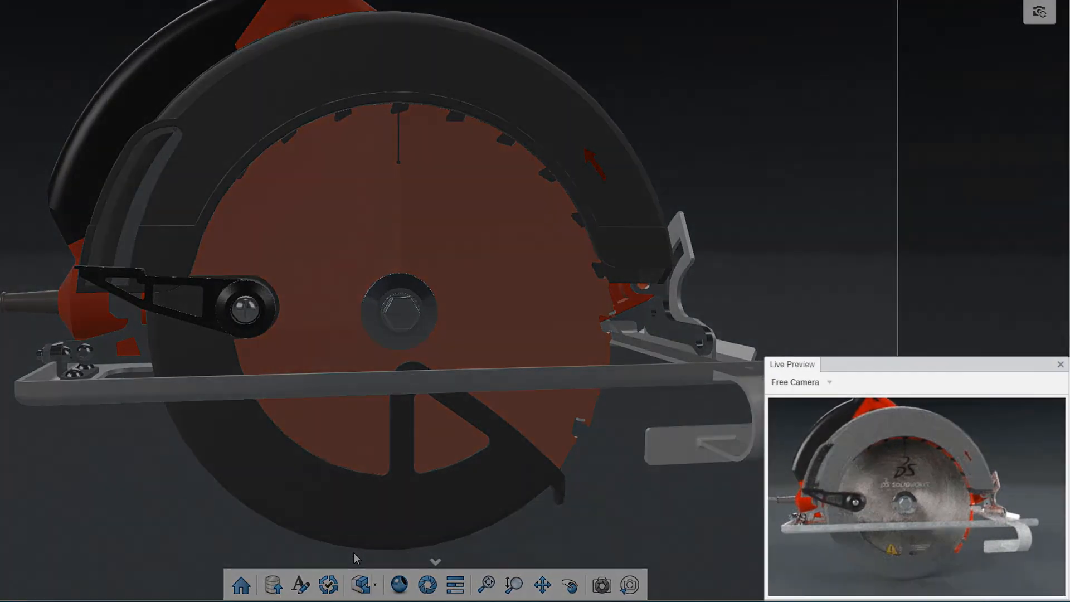
scroll(419, 312, down, 6)
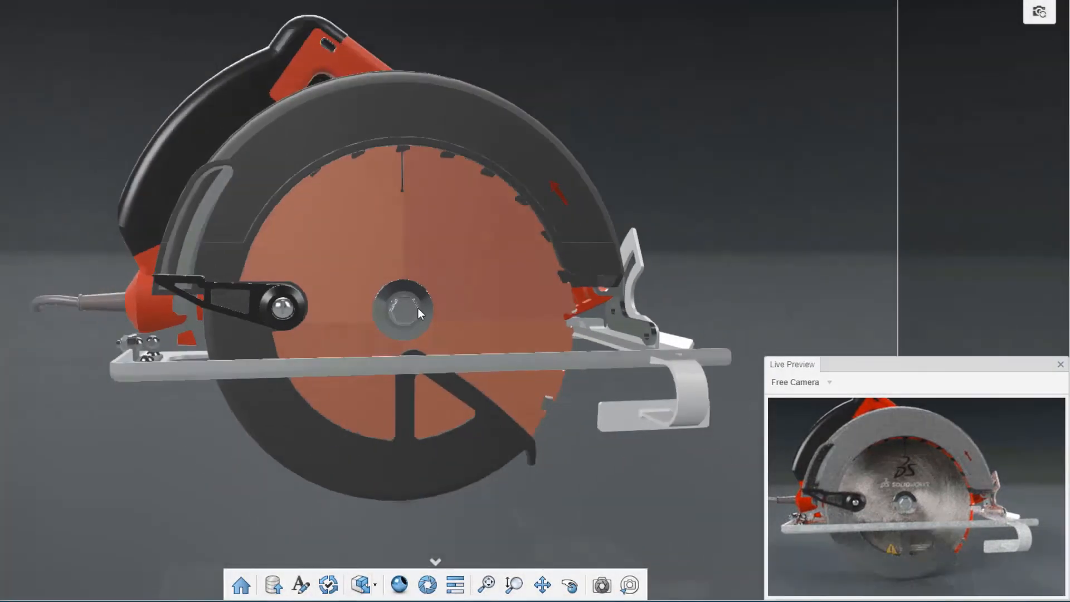
middle_drag(638, 299, 173, 329)
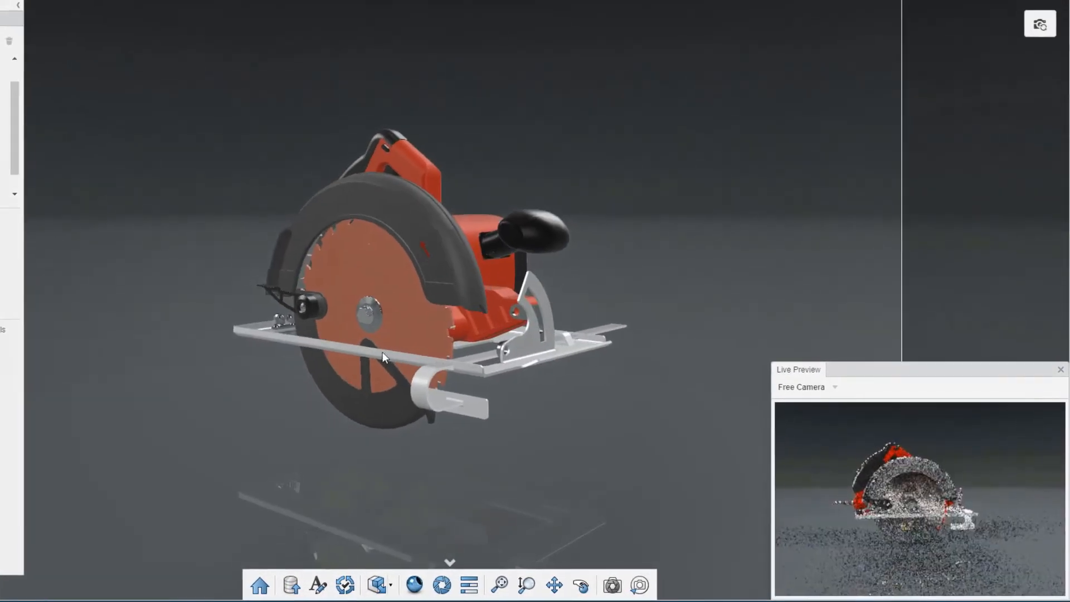
click(1061, 365)
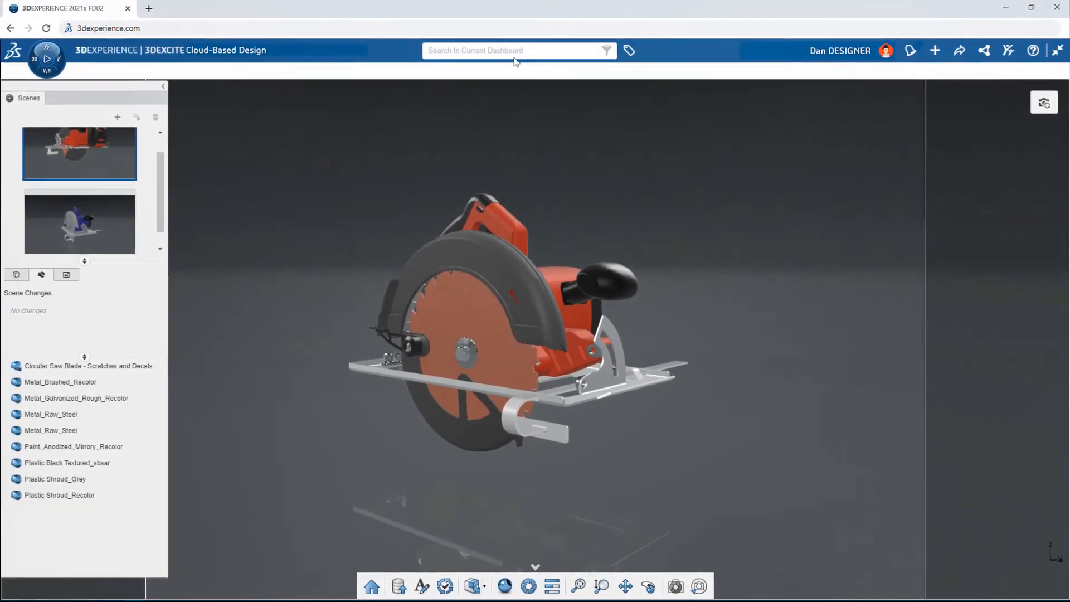
- Search for "Work SHop" and add the Planked Workshop Table to the red saw scene
click(450, 41)
text(Work SHop)
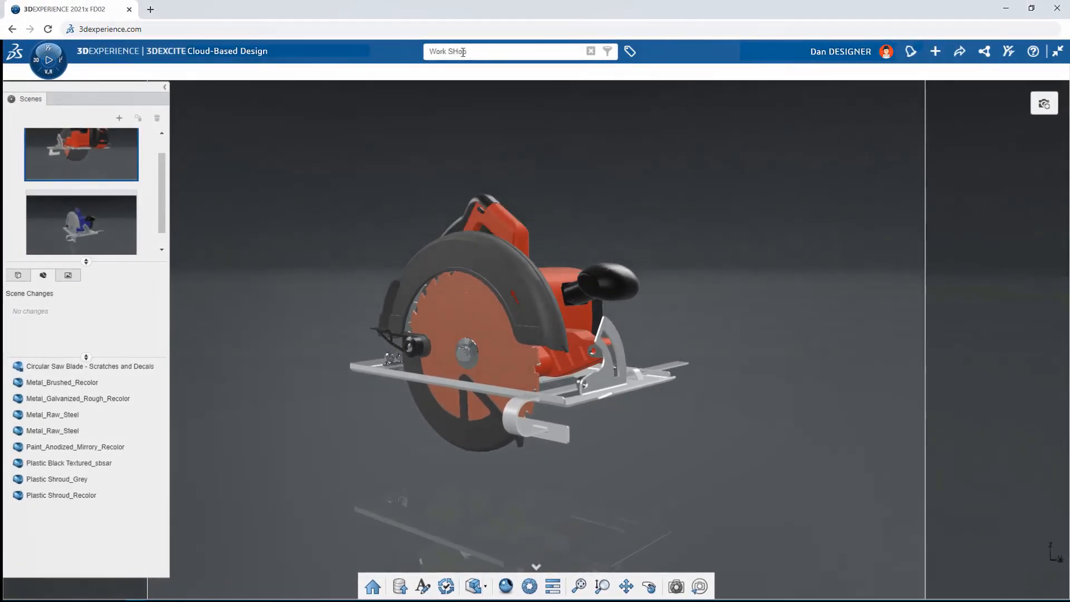
key(Return)
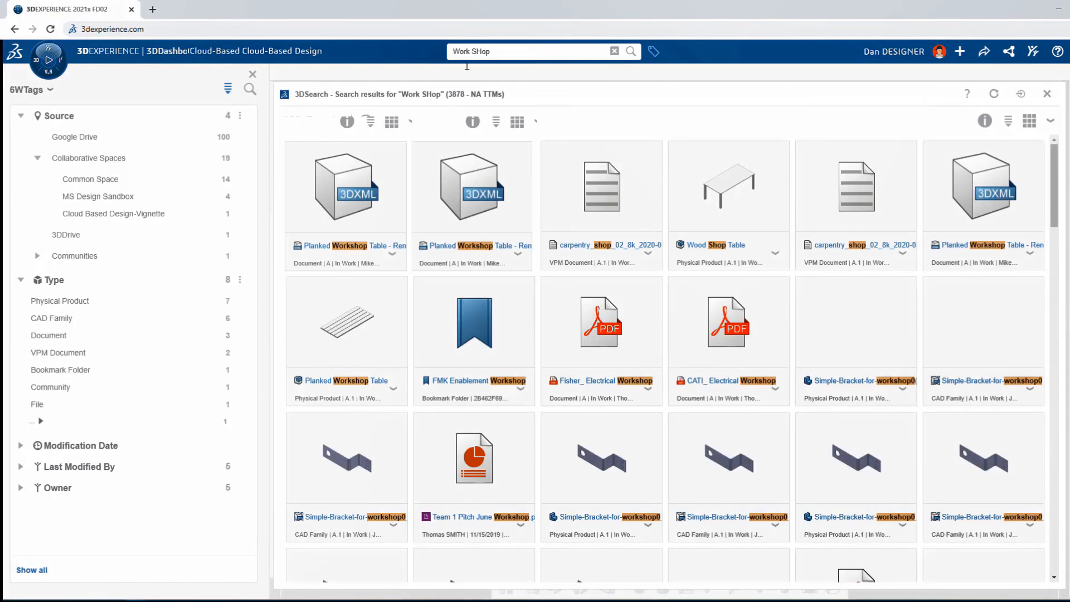
drag(329, 329, 464, 243)
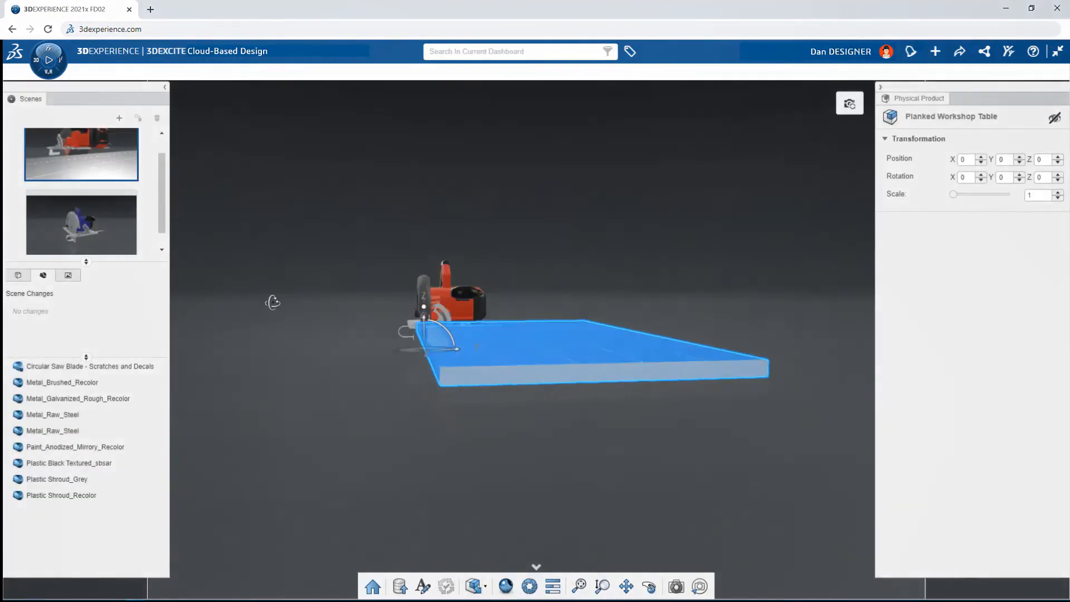
- Move the Planked Workshop Table sideways and vertically so the saw's base plate rests on it with the blade beyond its edge
drag(273, 303, 273, 287)
drag(426, 295, 429, 303)
scroll(394, 335, up, 5)
drag(394, 335, 394, 374)
drag(334, 385, 363, 402)
drag(463, 387, 473, 387)
drag(454, 369, 457, 356)
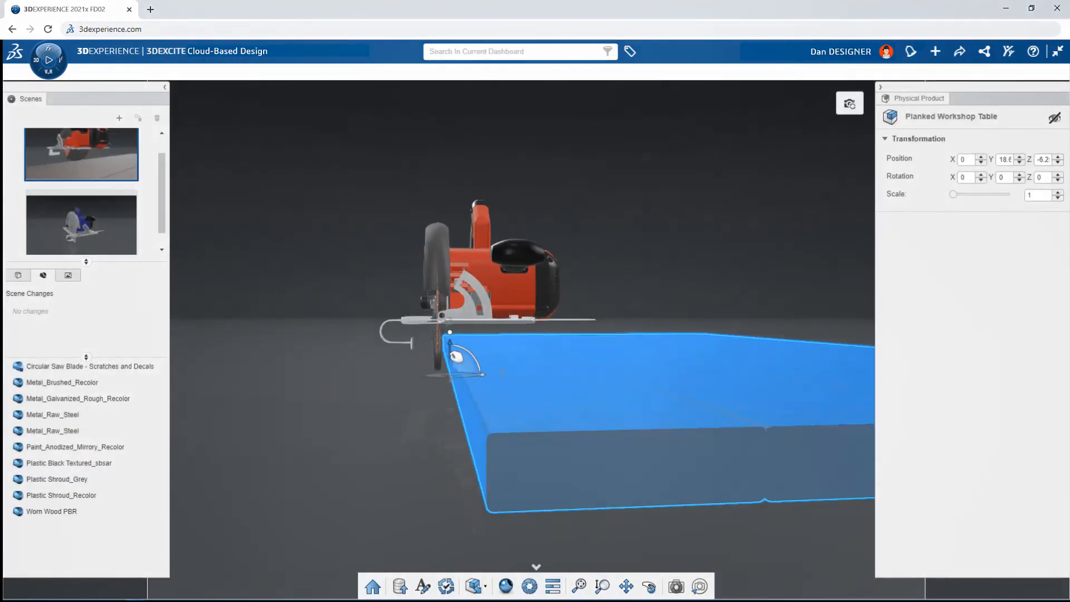
click(402, 421)
- Search for "Ambience", add the workshop ambience environment to the scene and set its ground offset to -2400
click(481, 51)
text(Ambience)
key(Return)
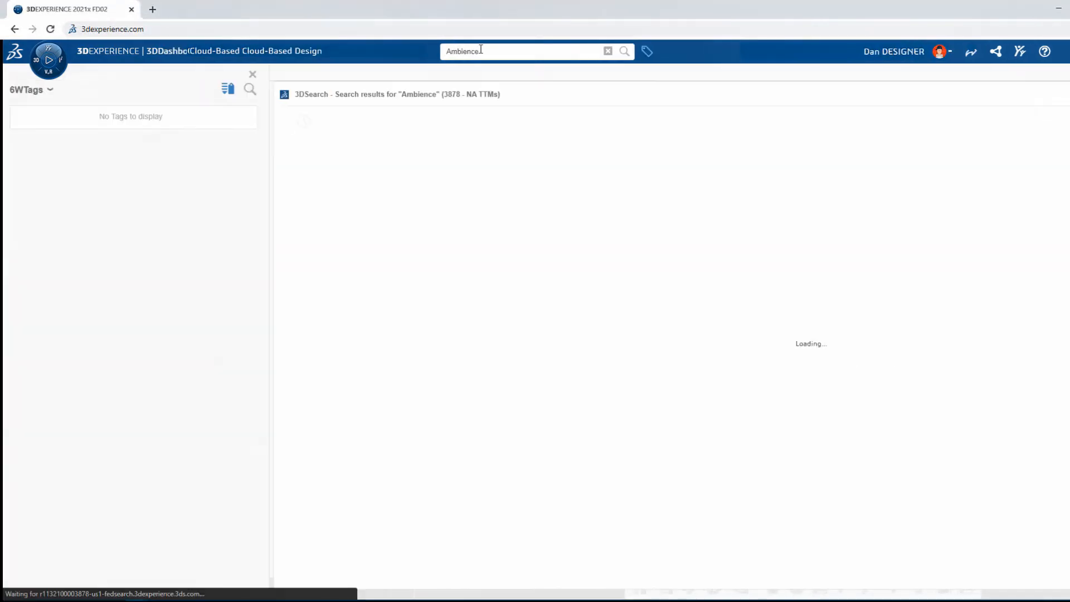
drag(476, 210, 507, 169)
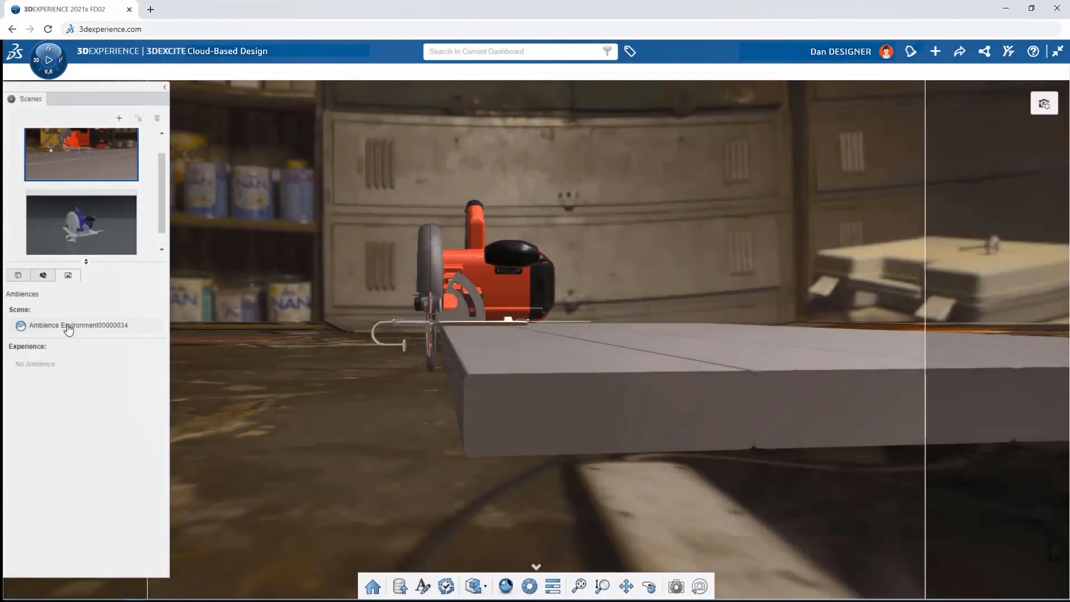
click(68, 329)
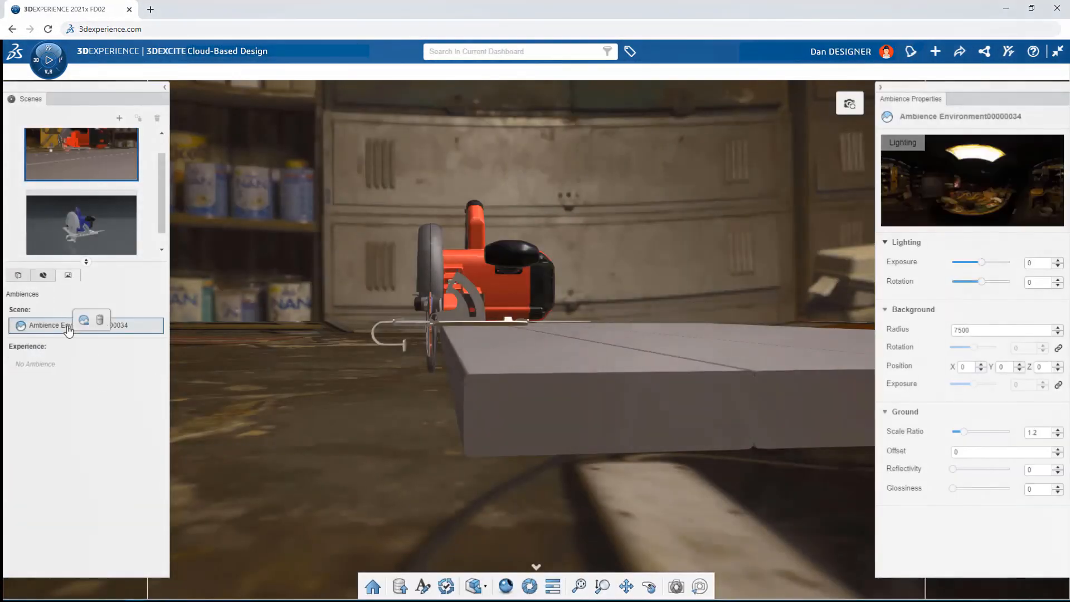
click(1058, 456)
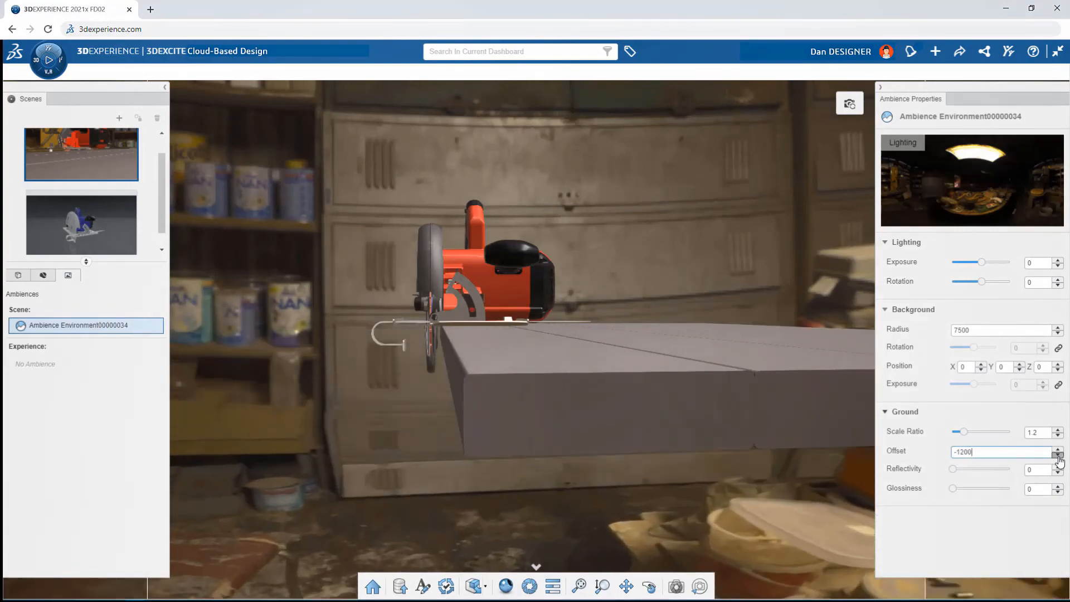
- Frame the saw closely at the table edge, start a live rendering preview and slightly raise the ambience's lighting exposure
middle_drag(579, 312, 780, 416)
scroll(783, 325, up, 5)
middle_drag(783, 325, 754, 310)
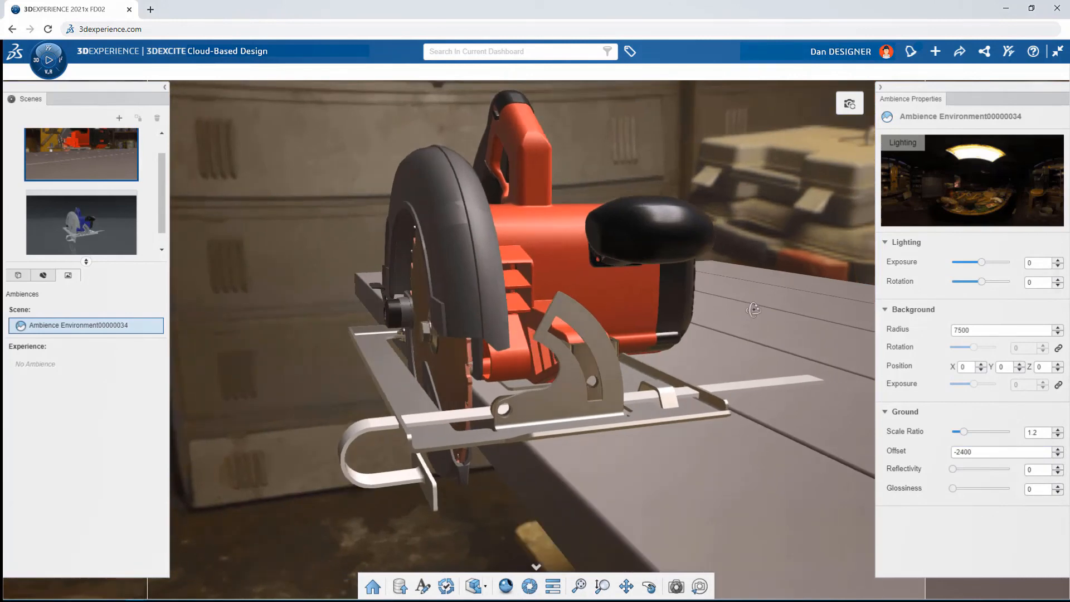
click(506, 586)
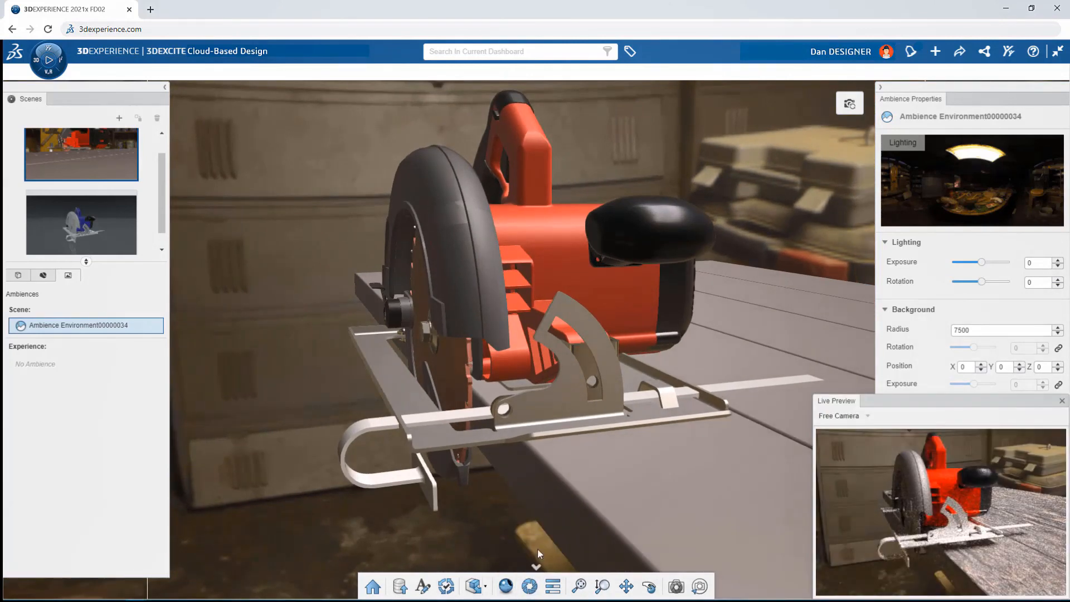
drag(982, 262, 985, 262)
- Create a scene camera from the workshop view, activate it for editing and set its focal length to 35
click(676, 585)
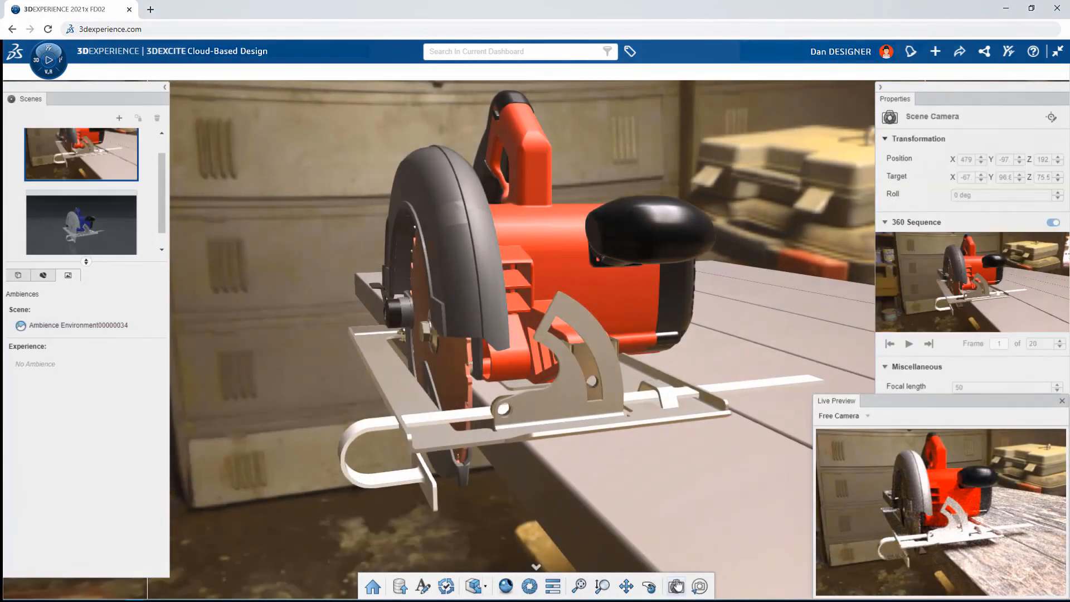
click(1052, 117)
key(Return)
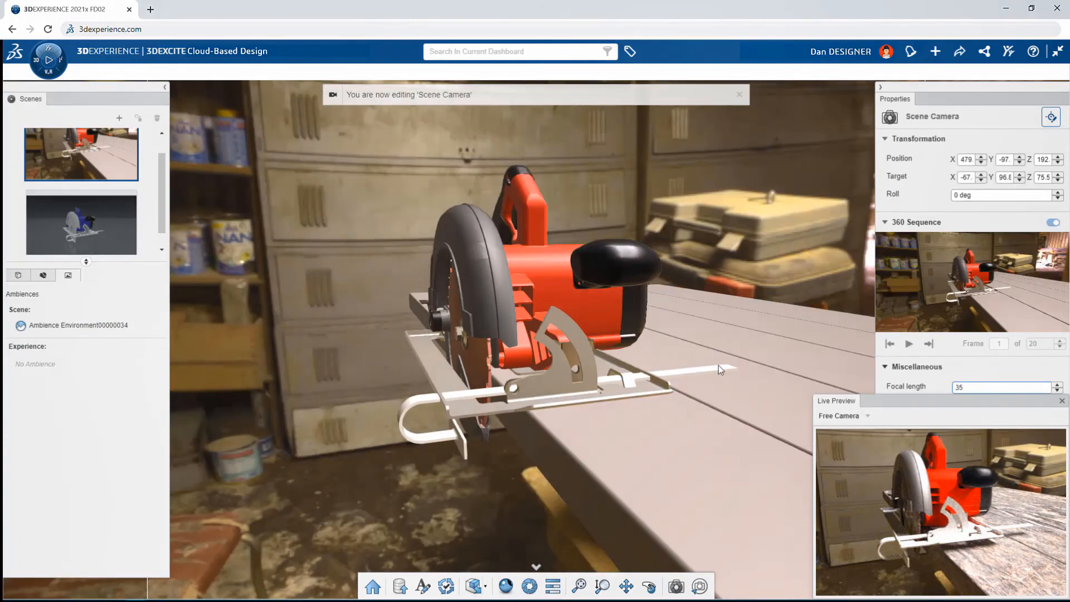